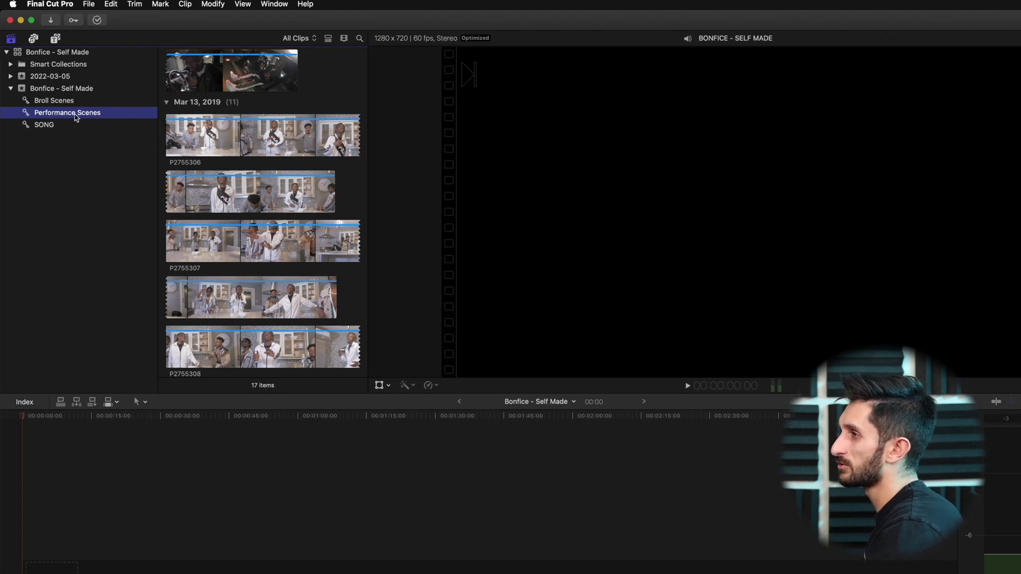
Look through the performance footage and the song clip in the Performance Scenes keyword collection.
{"action": "left_click", "coordinate": [94, 128]}
{"action": "left_click", "coordinate": [94, 114]}
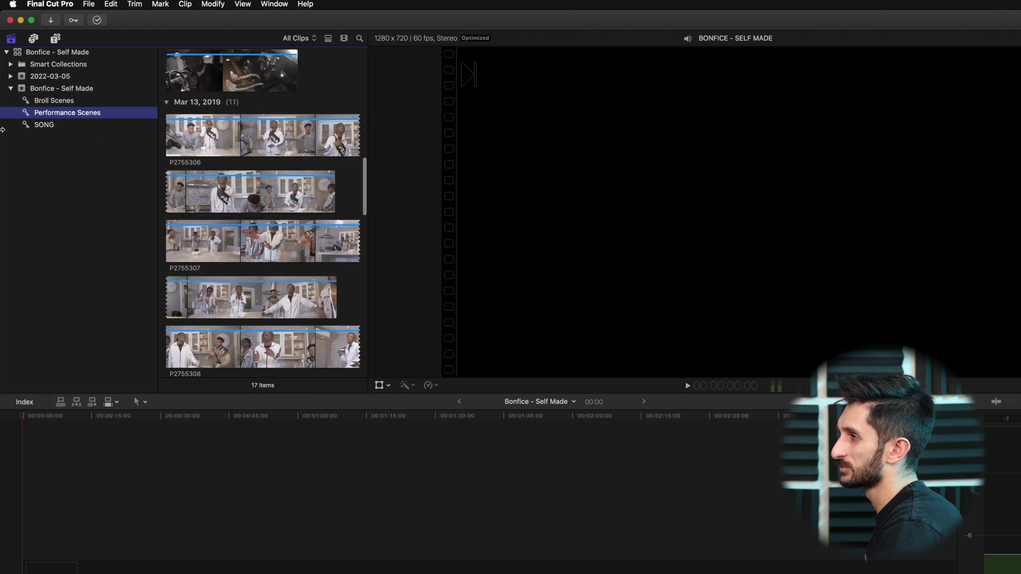
{"action": "scroll", "coordinate": [268, 194], "scroll_direction": "up", "scroll_amount": 10}
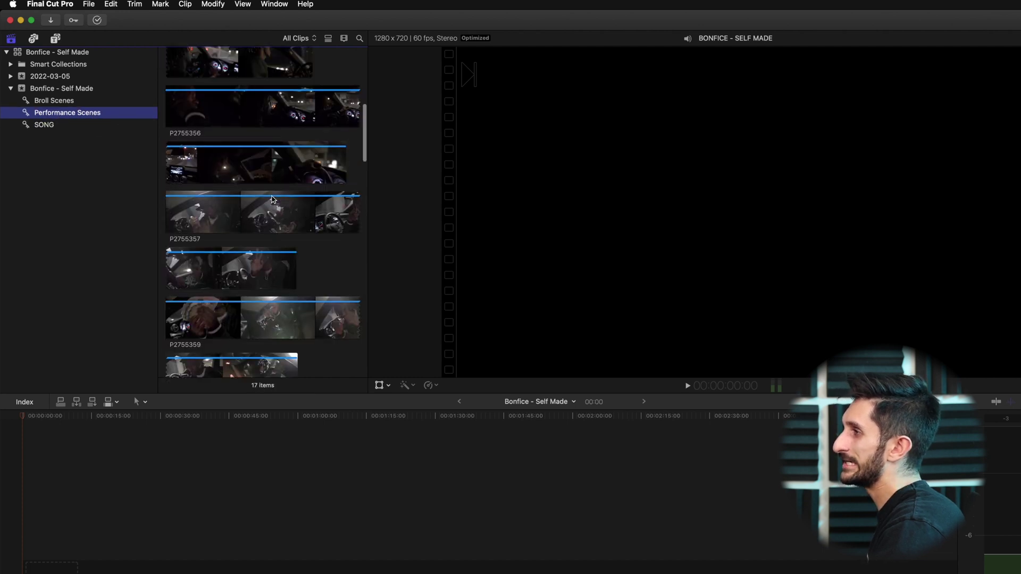
{"action": "scroll", "coordinate": [266, 271], "scroll_direction": "down", "scroll_amount": 15}
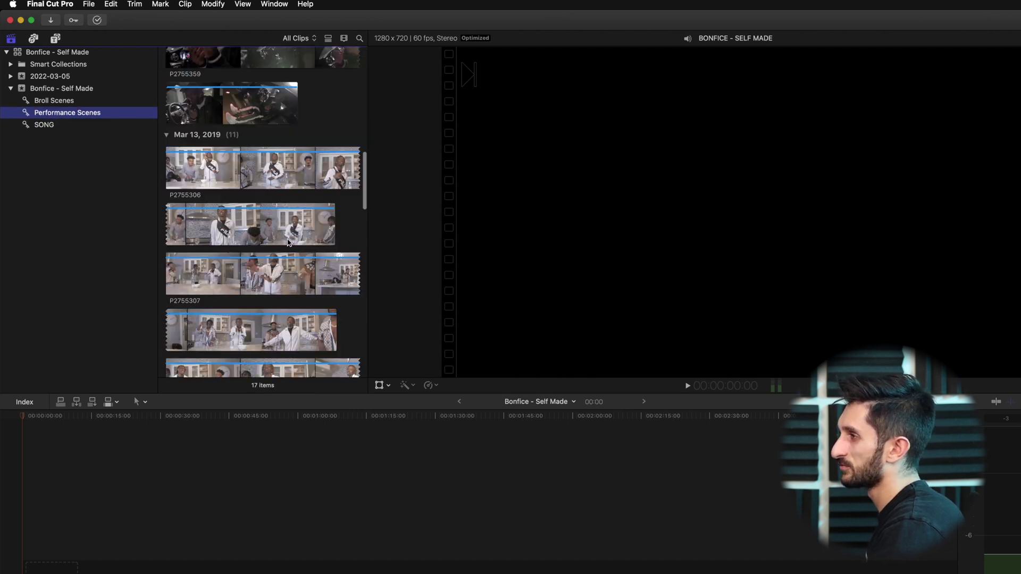
{"action": "scroll", "coordinate": [282, 261], "scroll_direction": "down", "scroll_amount": 5}
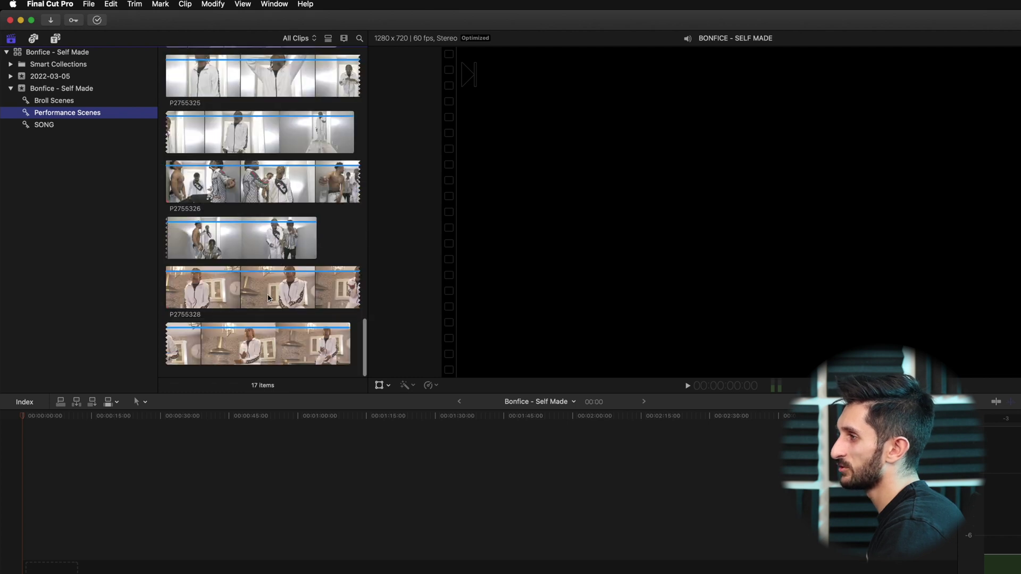
{"action": "scroll", "coordinate": [282, 289], "scroll_direction": "up", "scroll_amount": 5}
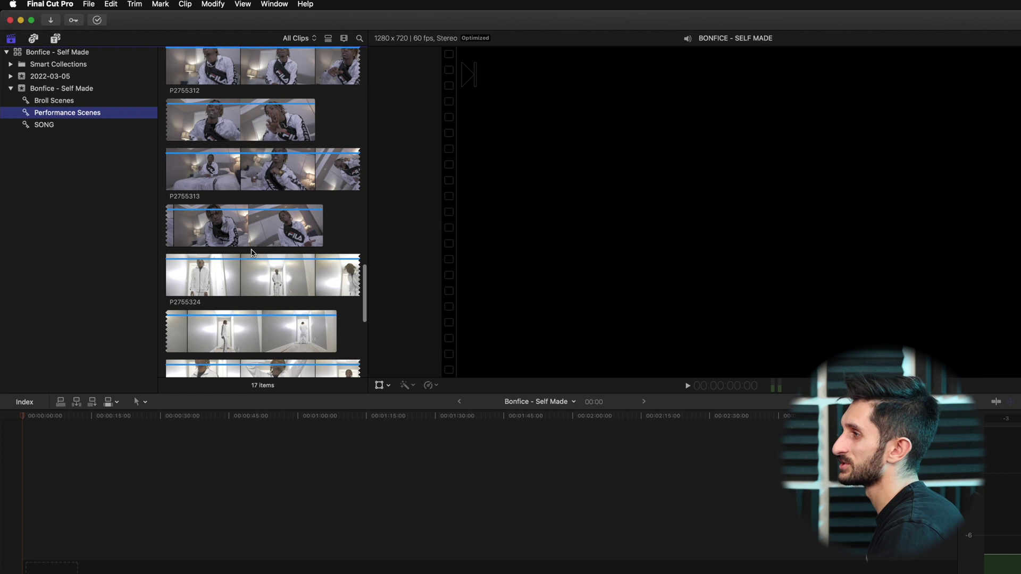
{"action": "scroll", "coordinate": [245, 271], "scroll_direction": "up", "scroll_amount": 5}
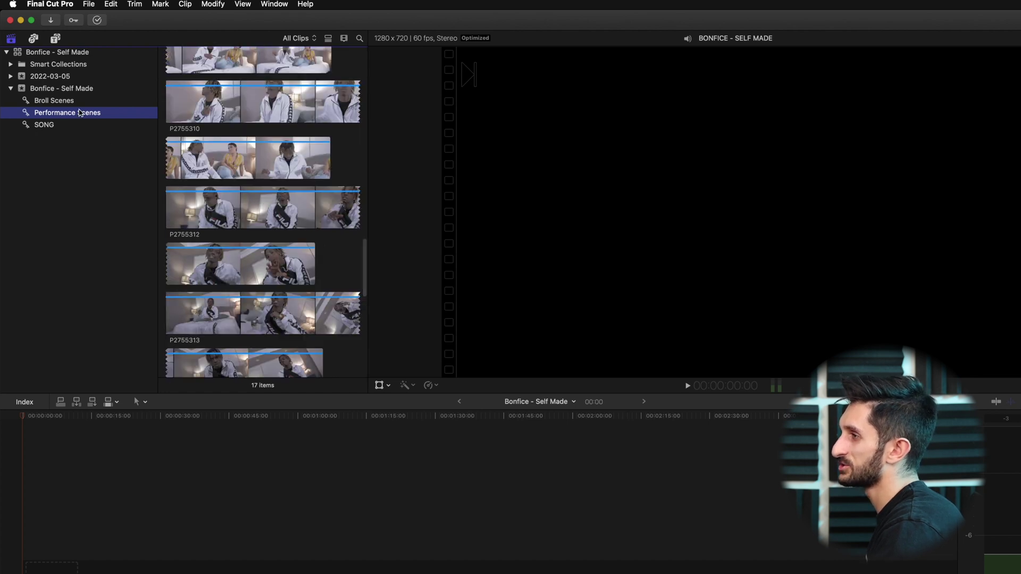
{"action": "scroll", "coordinate": [288, 253], "scroll_direction": "up", "scroll_amount": 5}
{"action": "left_click", "coordinate": [294, 88]}
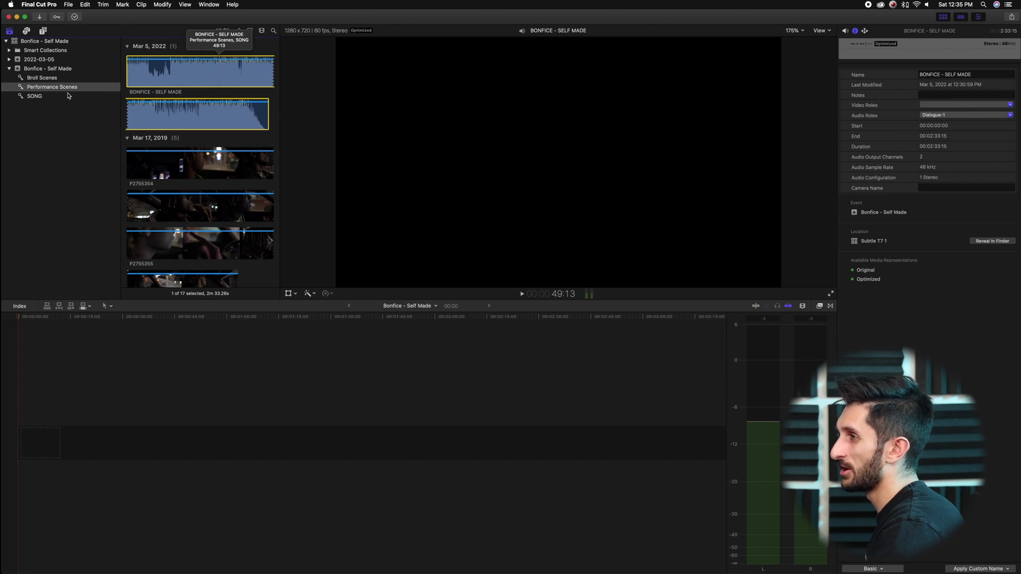
{"action": "left_click", "coordinate": [51, 89]}
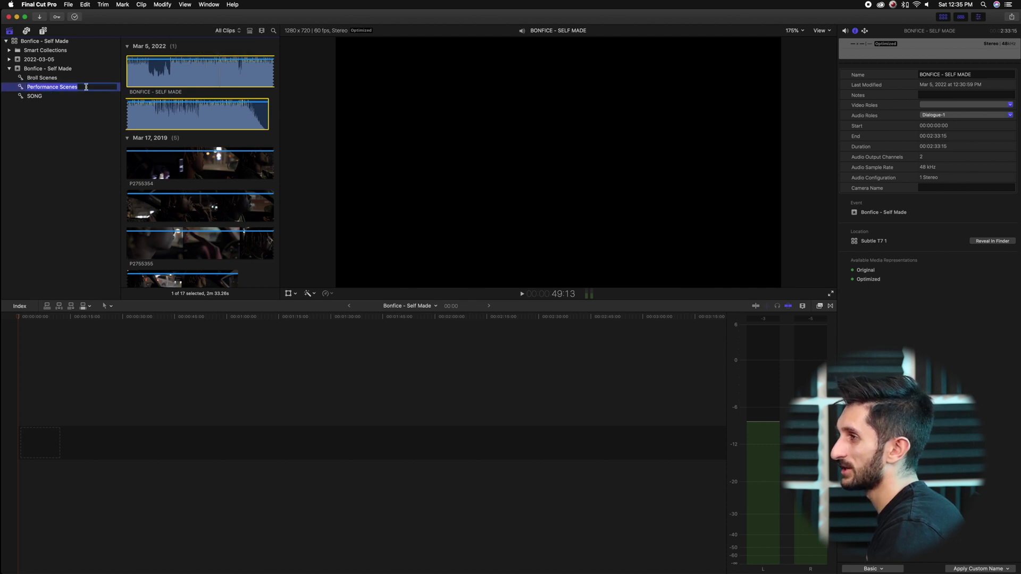
{"action": "left_click", "coordinate": [170, 83]}
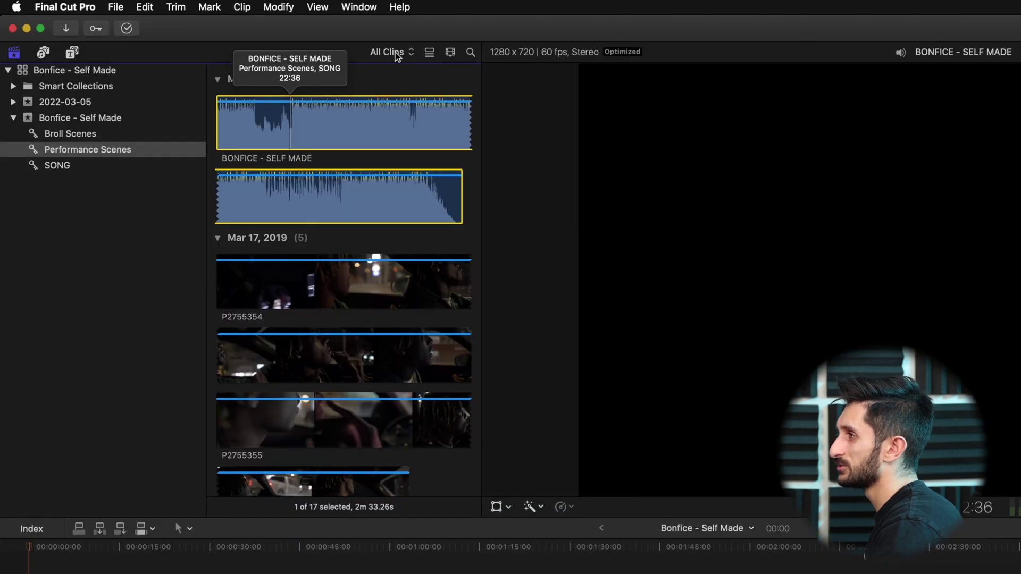
Show the Performance Scenes clips as a list and look over the song and video clips.
{"action": "left_click", "coordinate": [430, 53]}
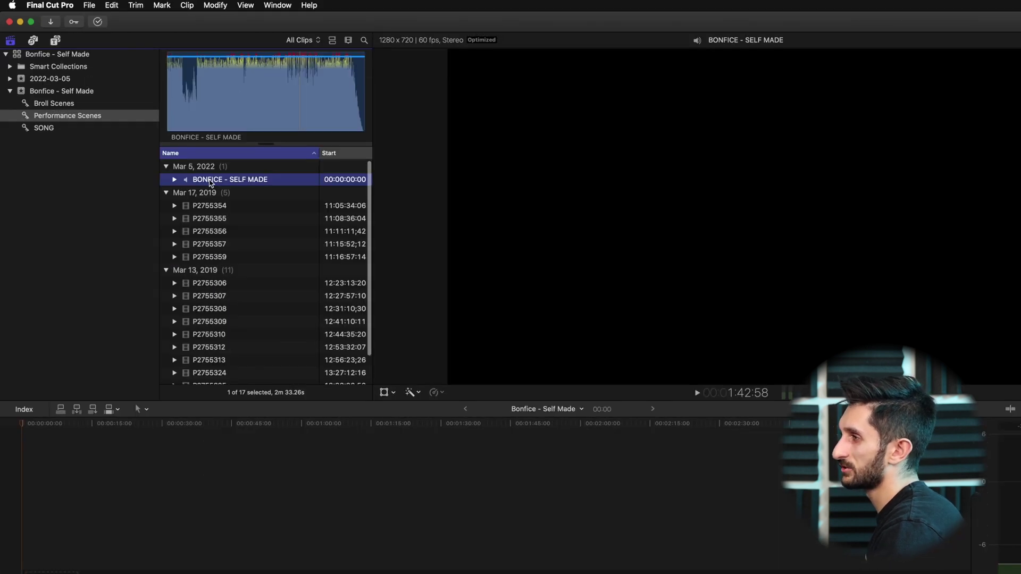
{"action": "left_click", "coordinate": [211, 181]}
{"action": "scroll", "coordinate": [205, 296], "scroll_direction": "down", "scroll_amount": 2}
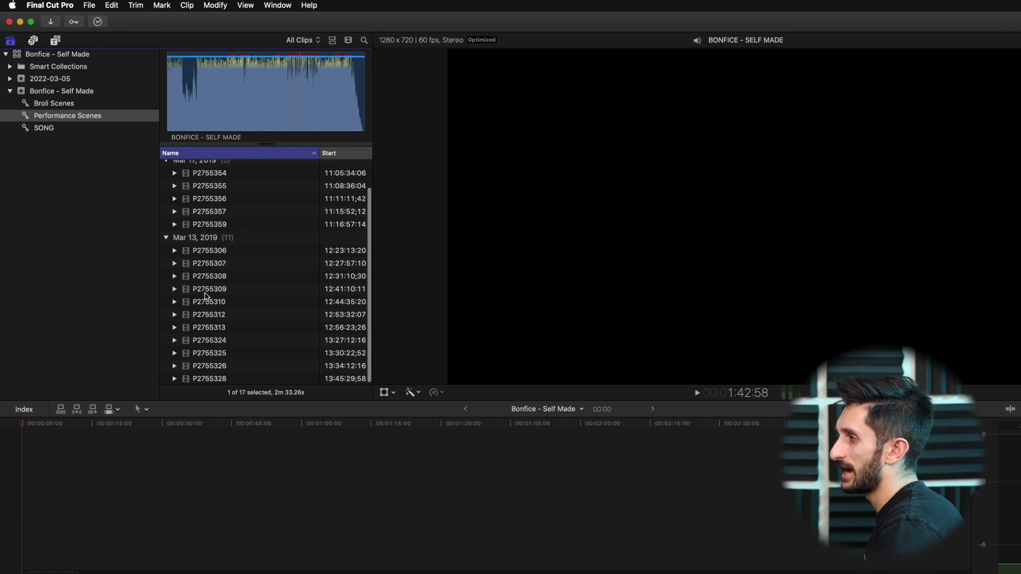
{"action": "scroll", "coordinate": [205, 293], "scroll_direction": "up", "scroll_amount": 2}
{"action": "key", "text": "Return"}
{"action": "scroll", "coordinate": [244, 324], "scroll_direction": "down", "scroll_amount": 2}
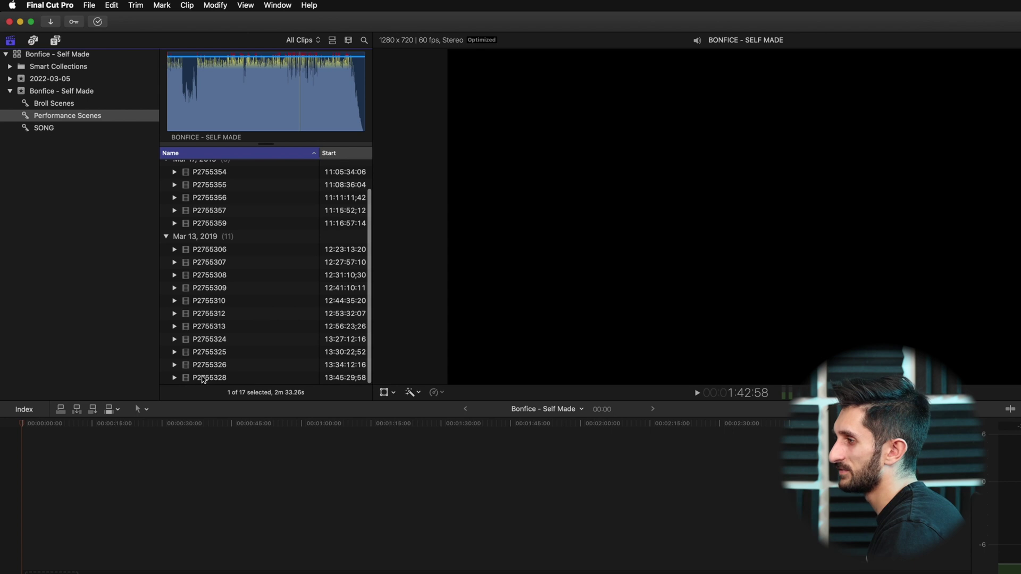
Create a multicam clip named "Bonfice - Self Made Multicam" from all Performance Scenes clips, using audio for synchronization and automatic angle settings.
{"action": "key", "text": "super+a"}
{"action": "scroll", "coordinate": [207, 334], "scroll_direction": "up", "scroll_amount": 2}
{"action": "scroll", "coordinate": [223, 266], "scroll_direction": "down", "scroll_amount": 2}
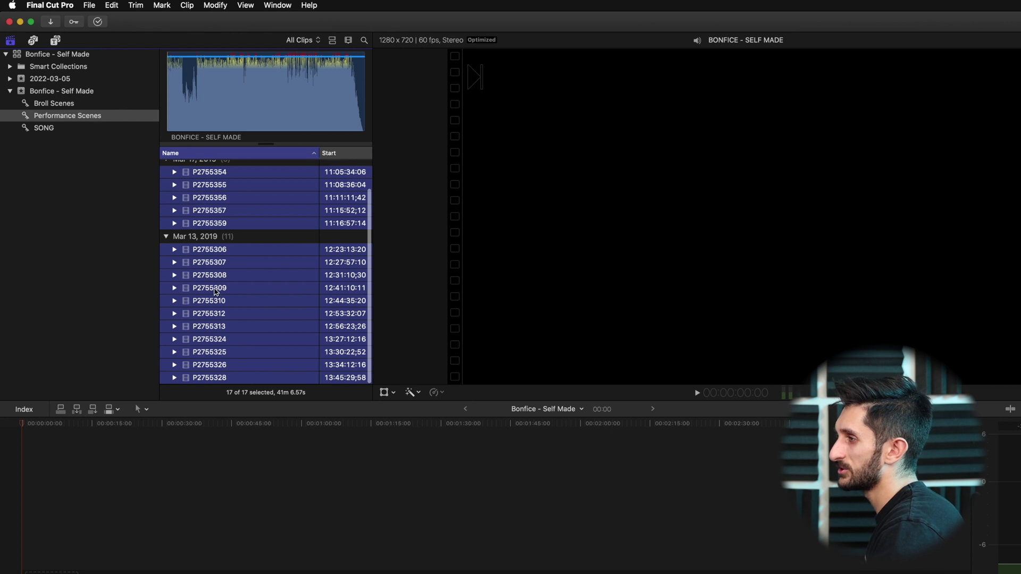
{"action": "right_click", "coordinate": [260, 308]}
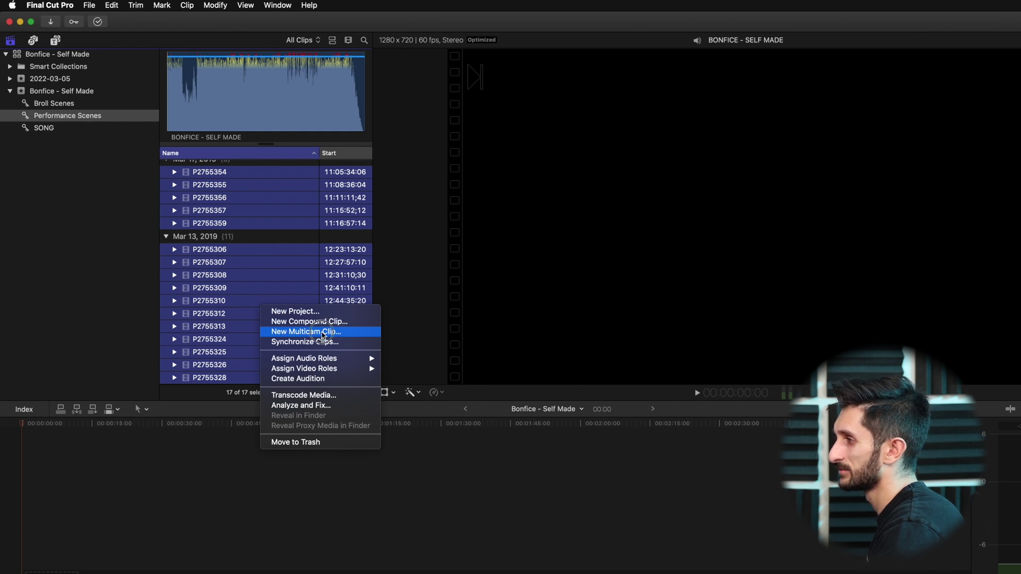
{"action": "left_click", "coordinate": [322, 334]}
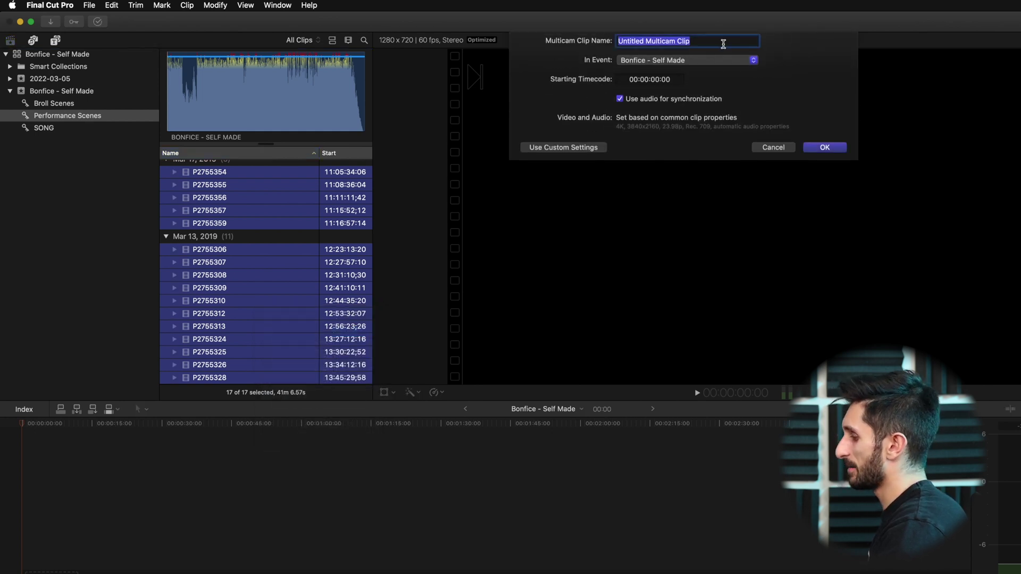
{"action": "type", "text": "Bonfice - Self Made Multicam"}
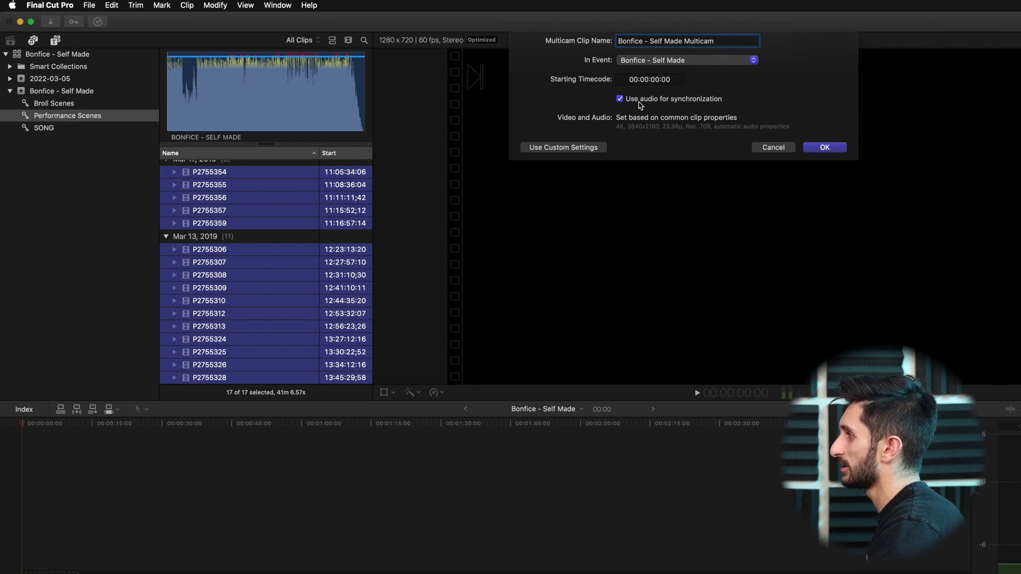
{"action": "left_click", "coordinate": [597, 149]}
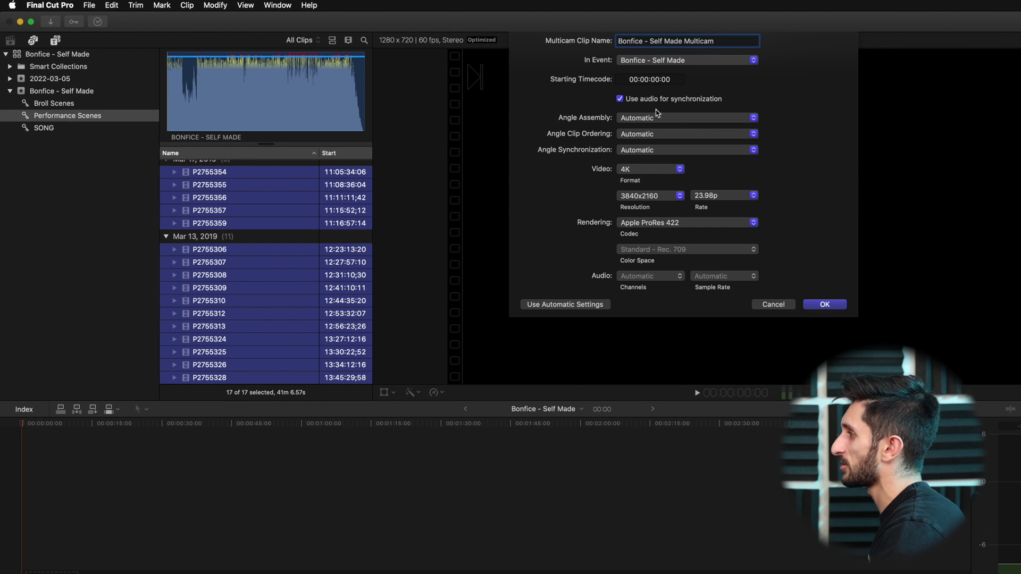
{"action": "left_click", "coordinate": [824, 305]}
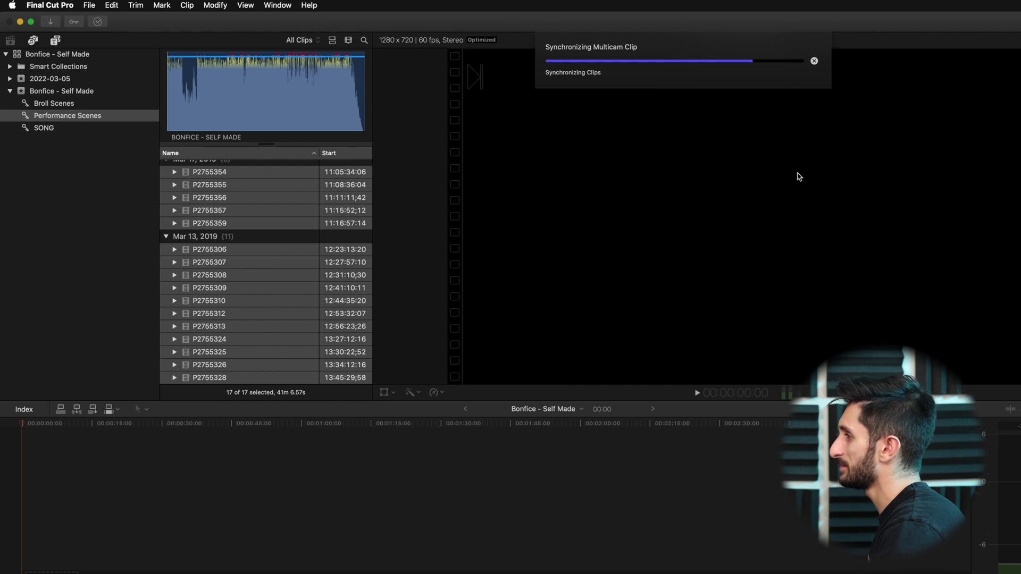
Add the Bonfice - Self Made Multicam clip to the project timeline and preview its kitchen footage.
{"action": "left_click", "coordinate": [293, 221]}
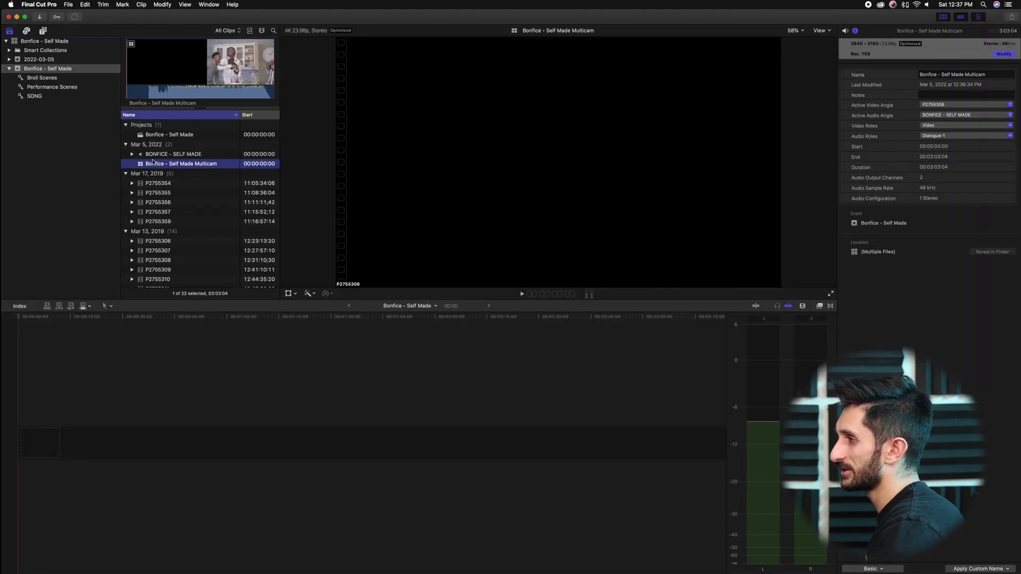
{"action": "left_click", "coordinate": [282, 220]}
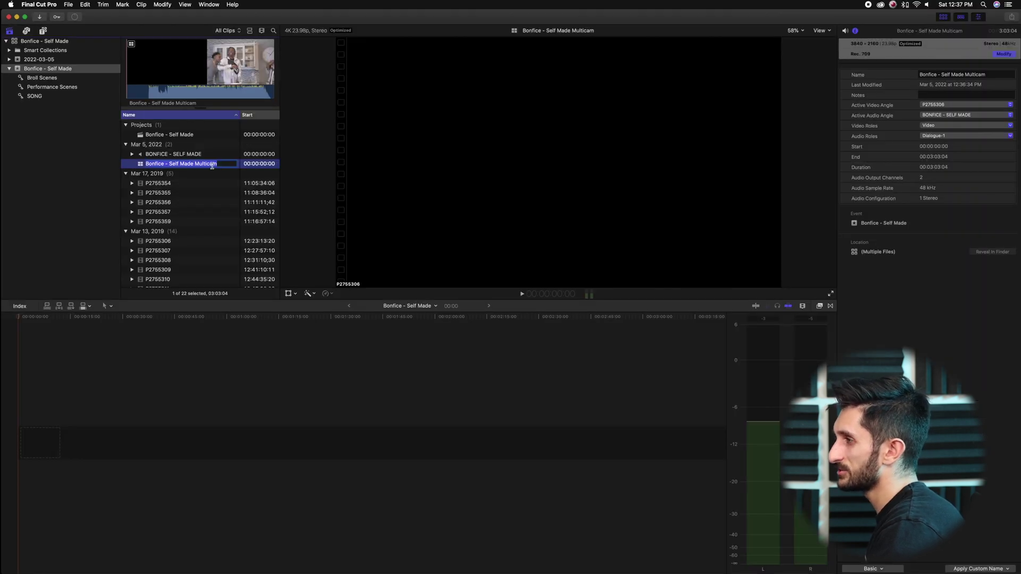
{"action": "left_click_drag", "start_coordinate": [262, 164], "coordinate": [167, 336]}
{"action": "left_click", "coordinate": [114, 372]}
{"action": "left_click_drag", "start_coordinate": [114, 316], "coordinate": [150, 329]}
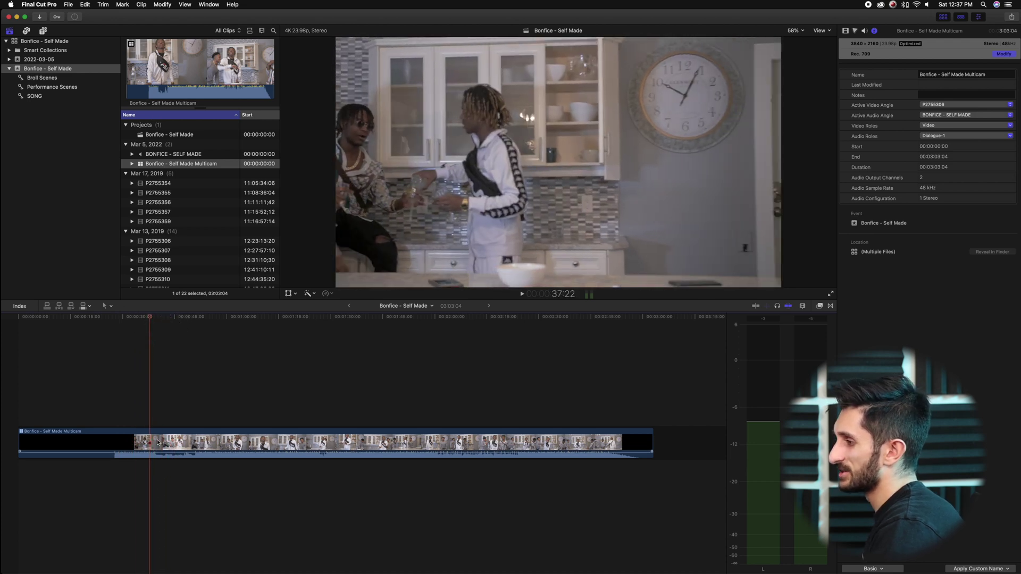
Open the multicam clip in the angle editor and examine how all its angles line up.
{"action": "double_click", "coordinate": [158, 443]}
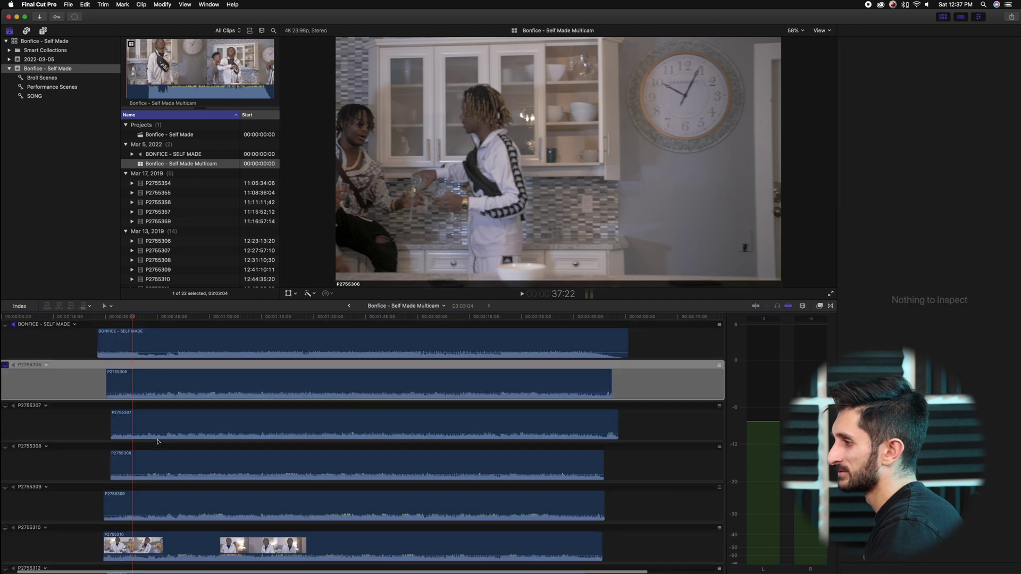
{"action": "scroll", "coordinate": [150, 473], "scroll_direction": "down", "scroll_amount": 3}
{"action": "scroll", "coordinate": [150, 473], "scroll_direction": "up", "scroll_amount": 3}
{"action": "scroll", "coordinate": [152, 474], "scroll_direction": "down", "scroll_amount": 5}
{"action": "scroll", "coordinate": [153, 477], "scroll_direction": "down", "scroll_amount": 6}
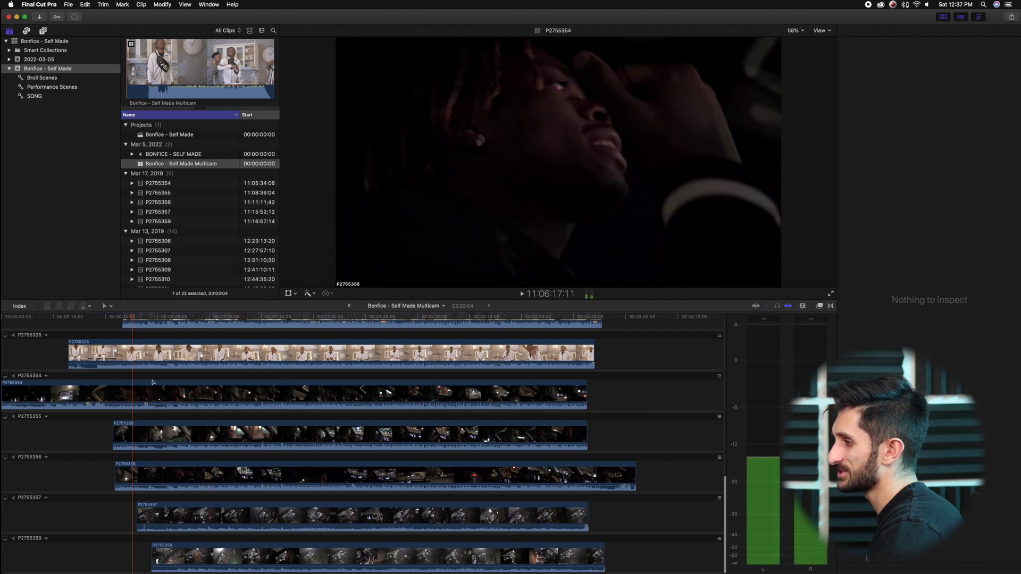
{"action": "left_click", "coordinate": [137, 319]}
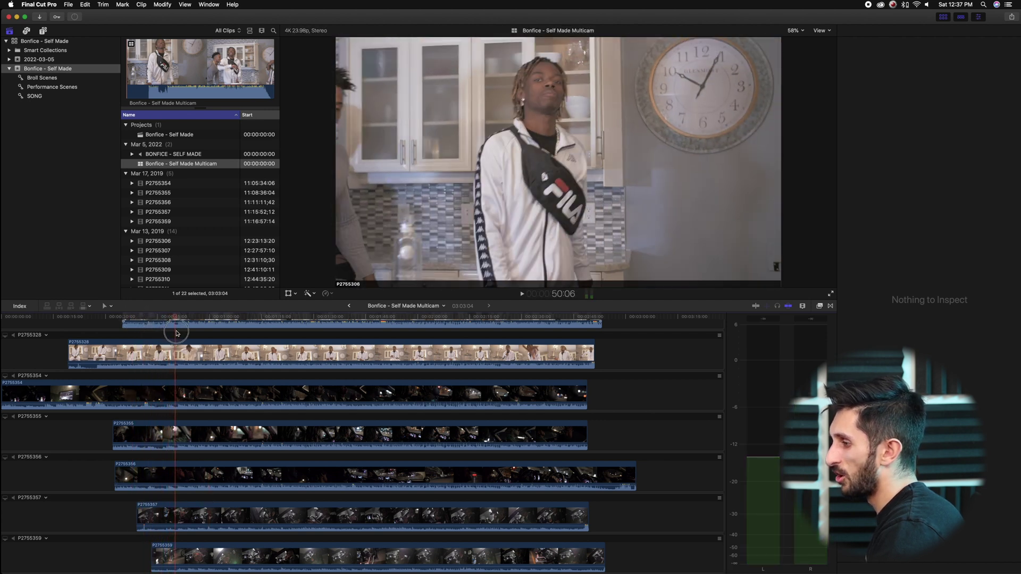
{"action": "scroll", "coordinate": [182, 366], "scroll_direction": "down", "scroll_amount": 8}
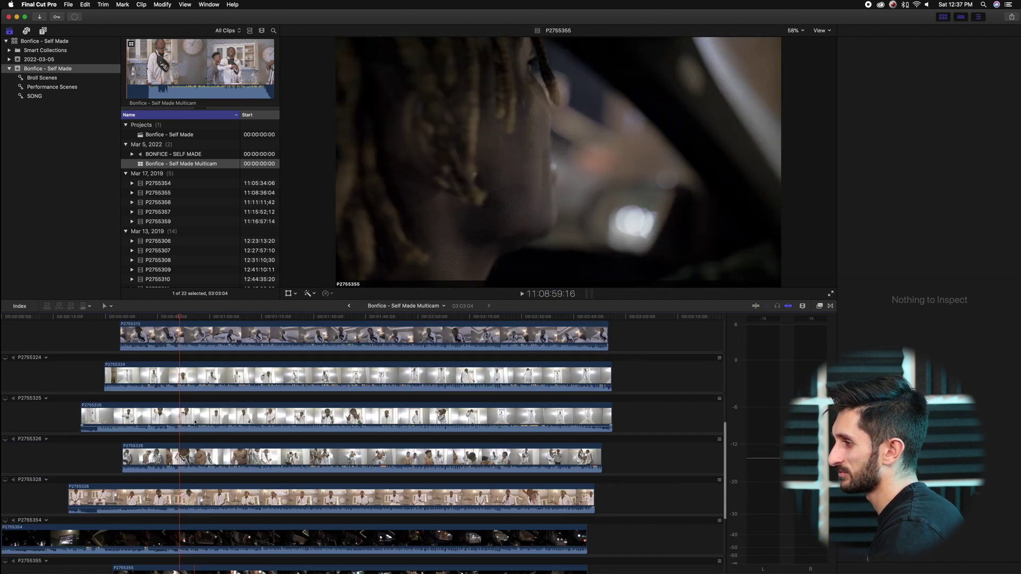
{"action": "scroll", "coordinate": [181, 372], "scroll_direction": "up", "scroll_amount": 3}
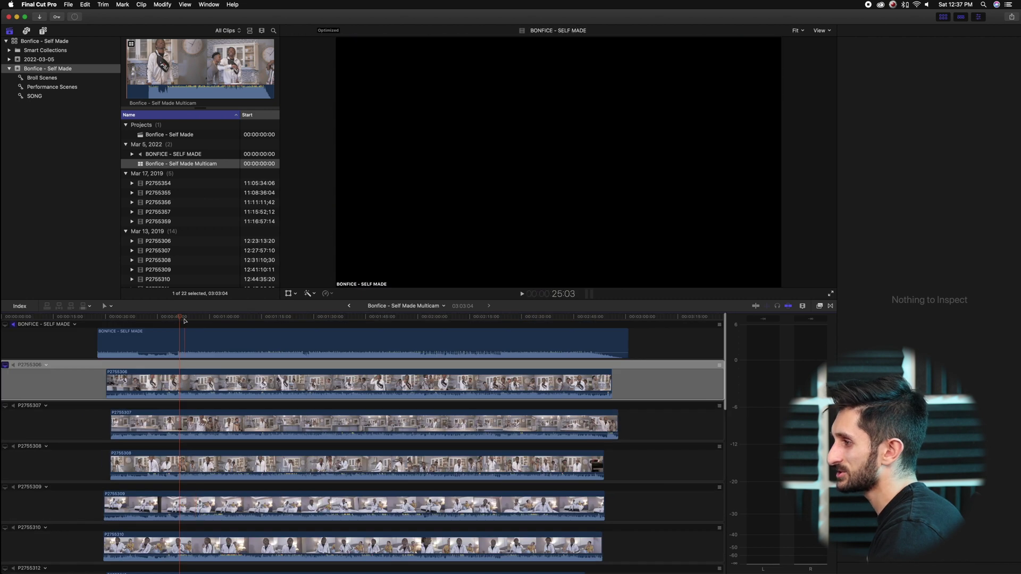
Inspect the alignment of the P2755308 and P2755306 angles with the song at several points in the multicam.
{"action": "left_click", "coordinate": [177, 319]}
{"action": "left_click_drag", "start_coordinate": [177, 319], "coordinate": [179, 319]}
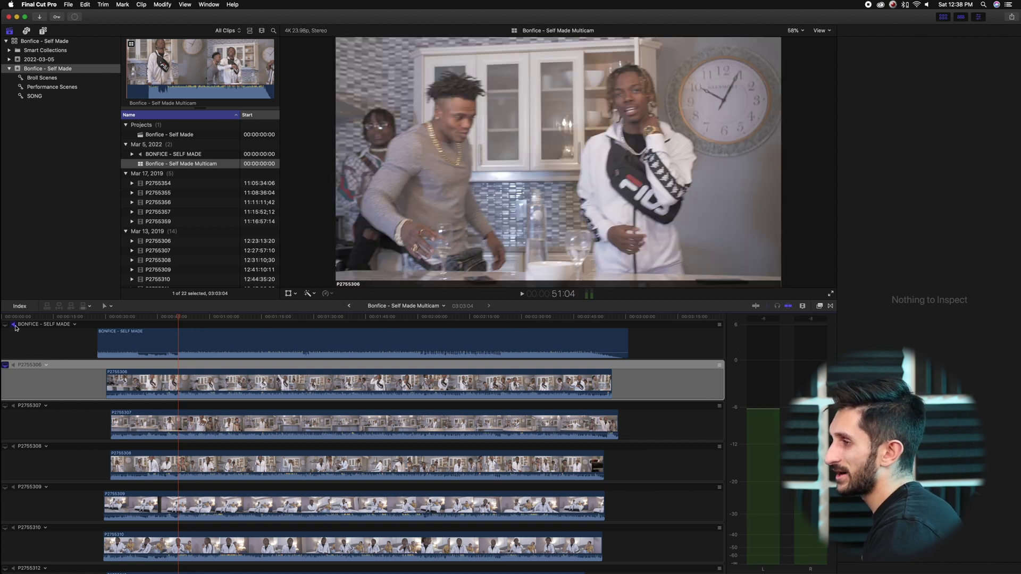
{"action": "left_click", "coordinate": [62, 412]}
{"action": "left_click", "coordinate": [113, 462]}
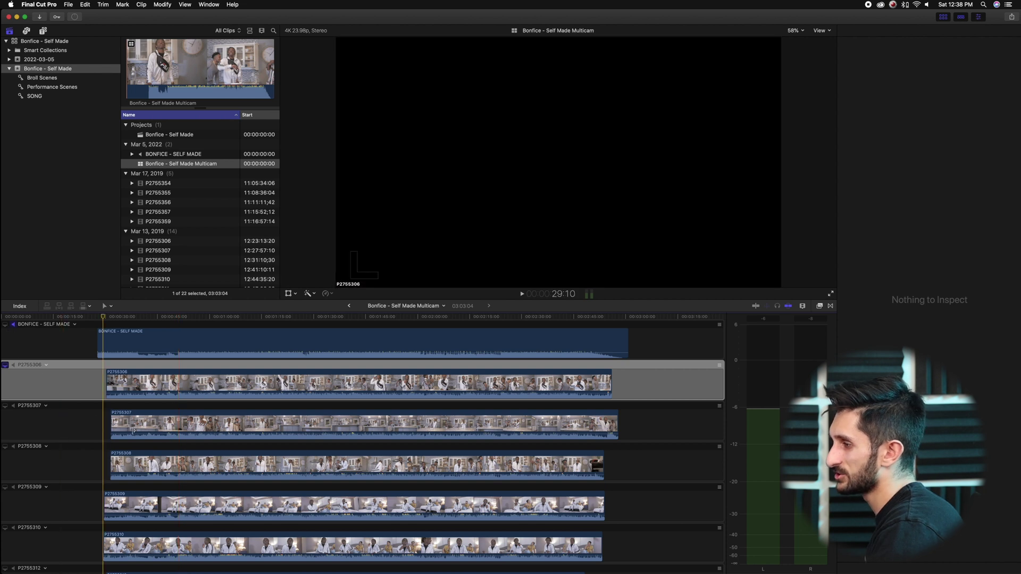
{"action": "key", "text": "space"}
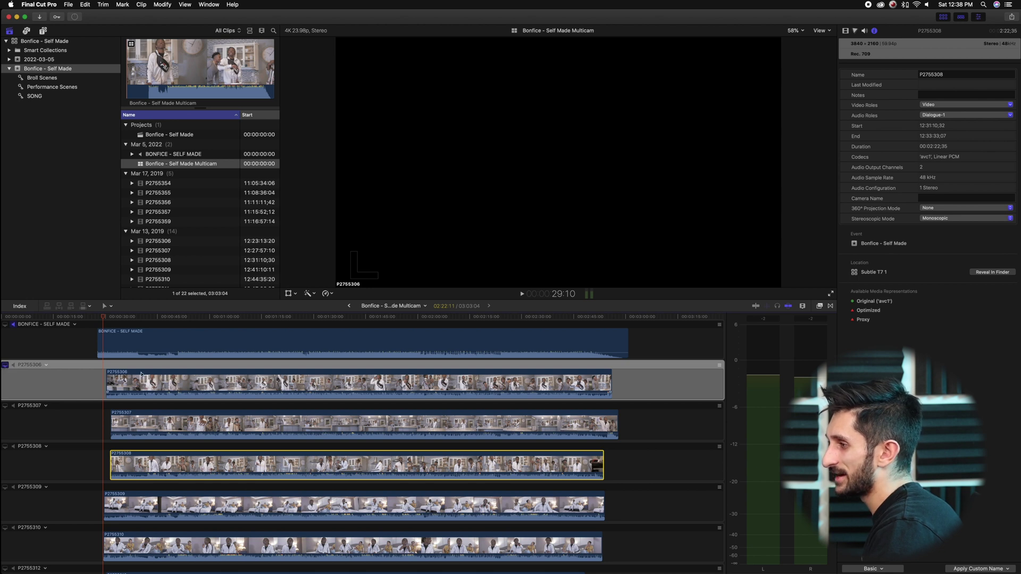
{"action": "left_click", "coordinate": [156, 389]}
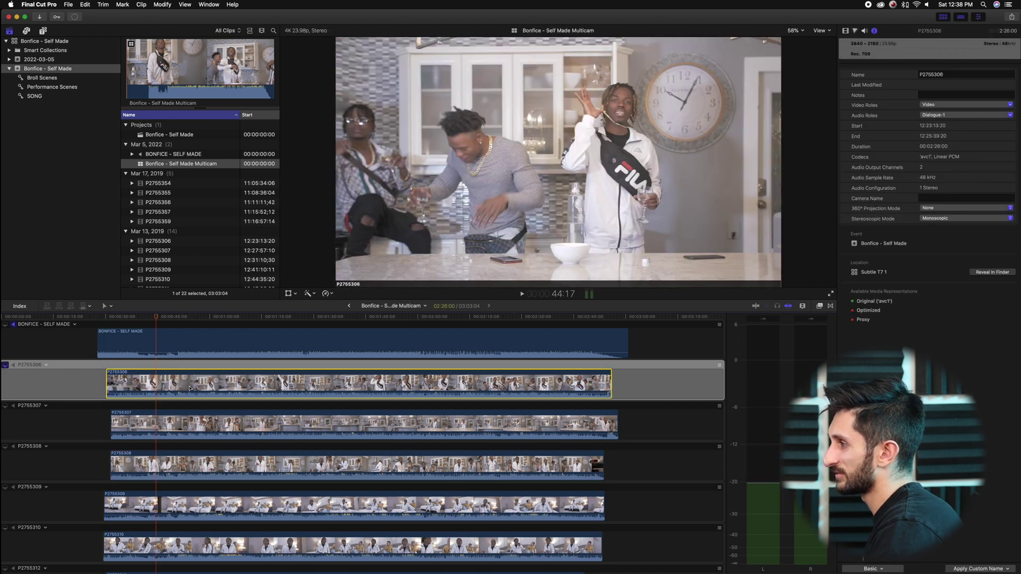
Switch the monitored video angle to P2755307, P2755354 and back to P2755306 to compare their footage.
{"action": "left_click", "coordinate": [6, 406]}
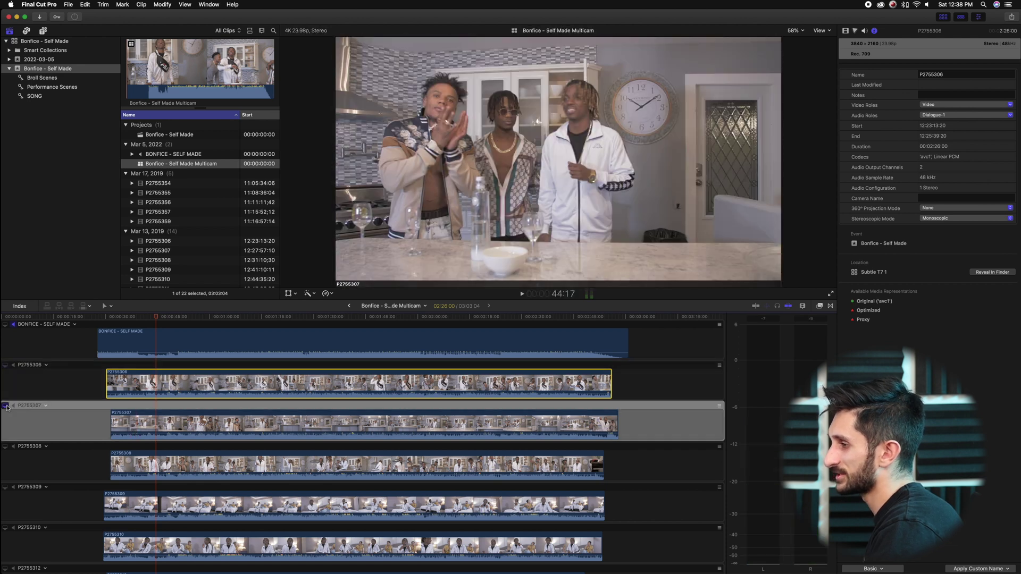
{"action": "left_click", "coordinate": [165, 427]}
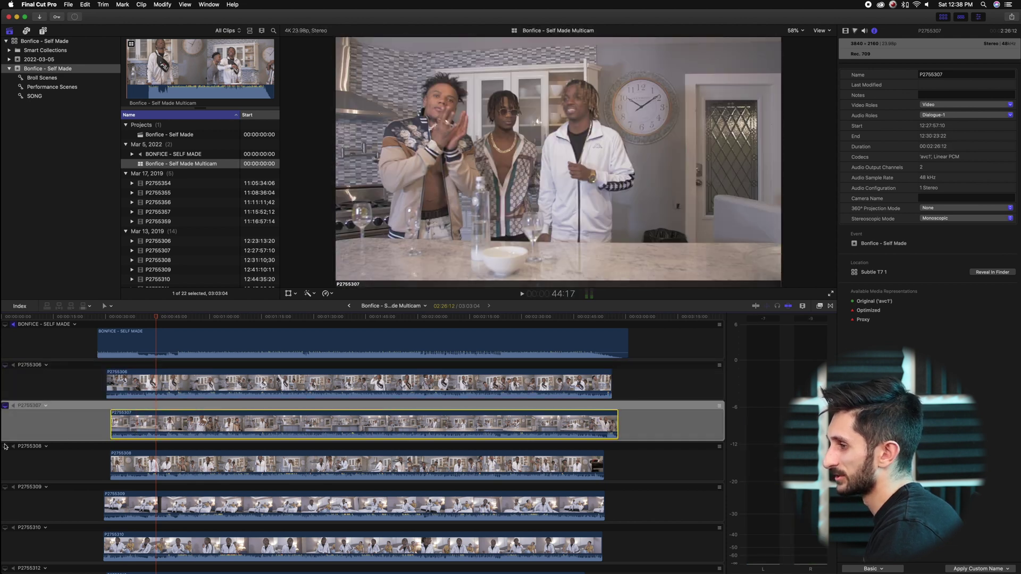
{"action": "scroll", "coordinate": [20, 455], "scroll_direction": "down", "scroll_amount": 15}
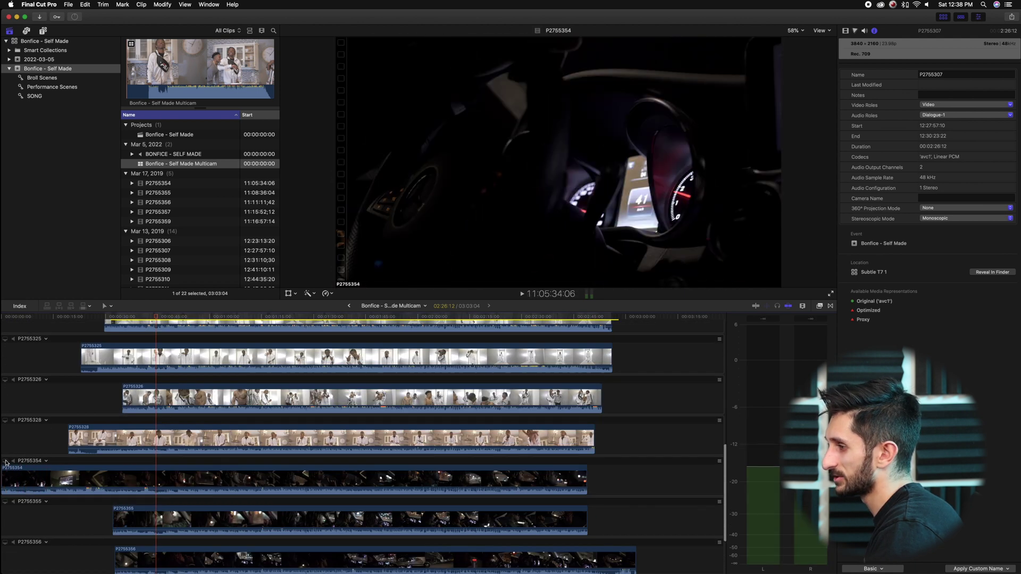
{"action": "left_click", "coordinate": [6, 461]}
{"action": "left_click", "coordinate": [264, 318]}
{"action": "scroll", "coordinate": [3, 458], "scroll_direction": "up", "scroll_amount": 15}
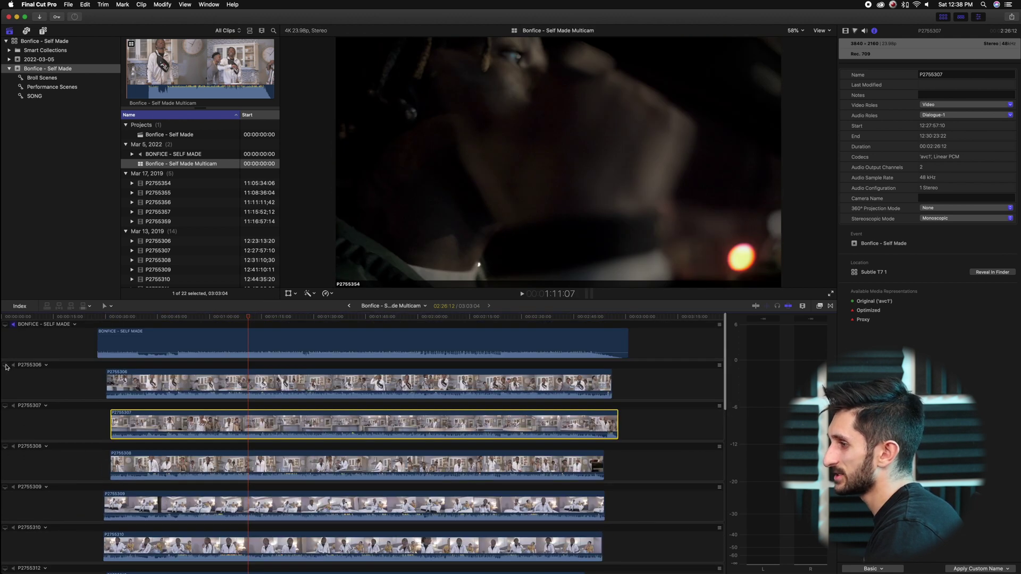
{"action": "left_click", "coordinate": [5, 365]}
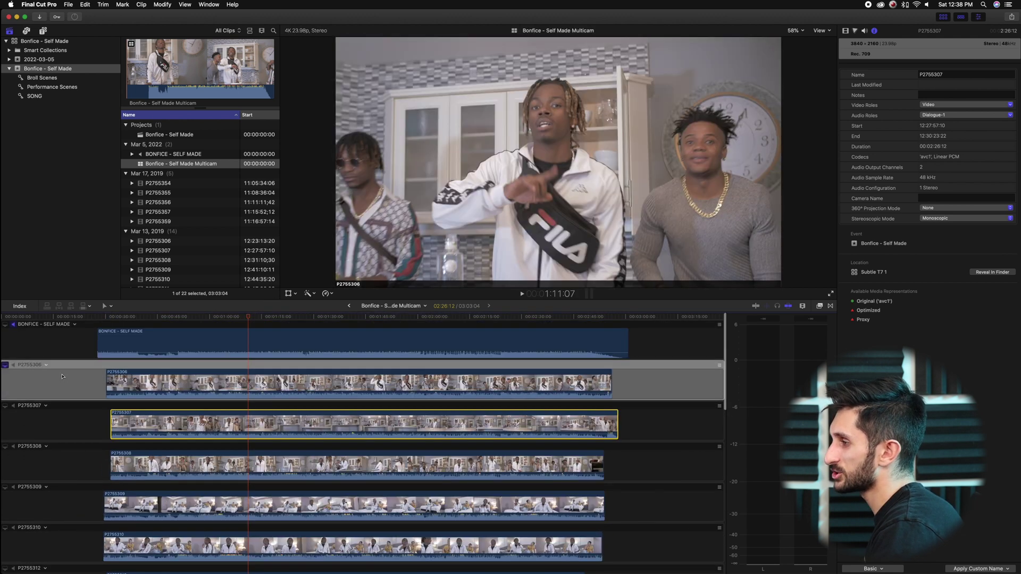
Examine the song and performance waveforms closely around 50:14 in the multicam.
{"action": "key", "text": "space"}
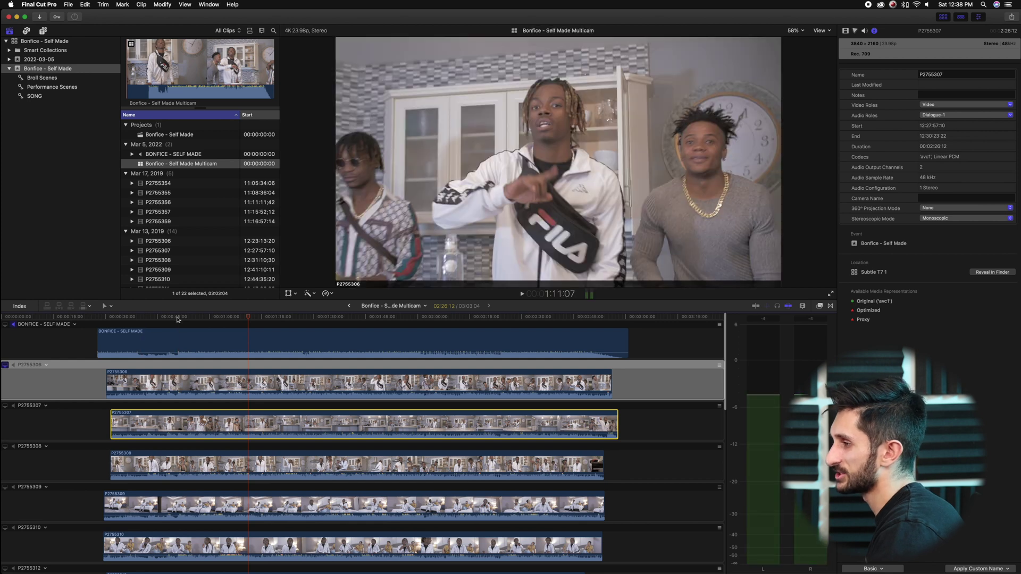
{"action": "left_click", "coordinate": [177, 317]}
{"action": "key", "text": "super+equal"}
{"action": "key", "text": "super+equal"}
{"action": "key", "text": "super+equal"}
{"action": "key", "text": "super+equal"}
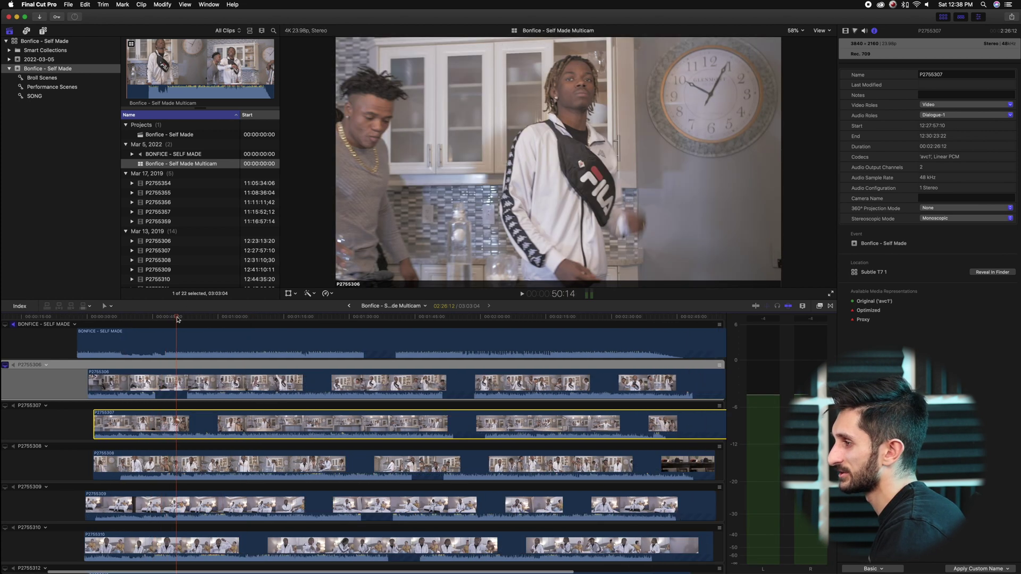
{"action": "key", "text": "super+equal"}
{"action": "key", "text": "super+equal"}
{"action": "key", "text": "super+equal"}
{"action": "key", "text": "super+equal"}
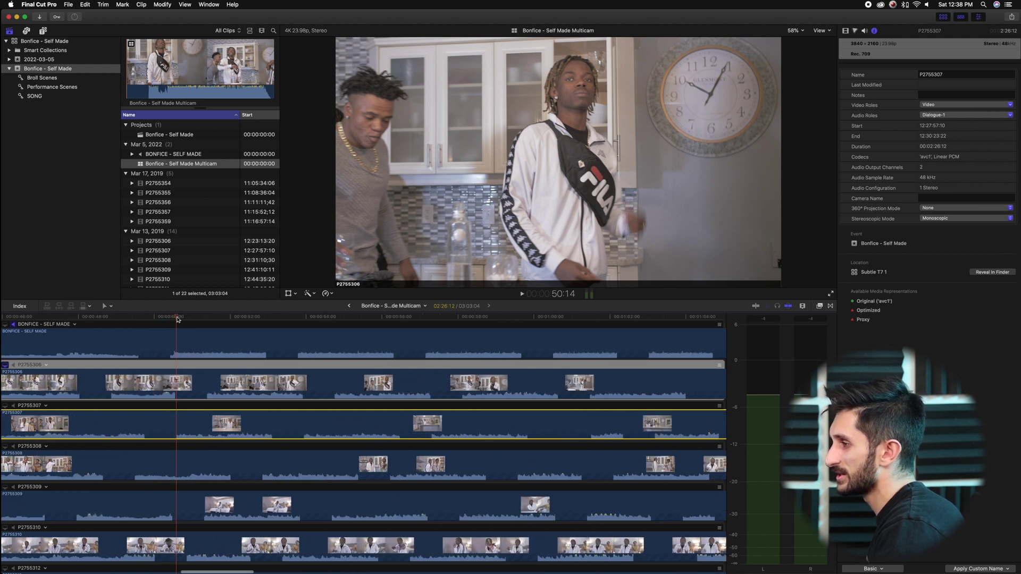
{"action": "key", "text": "super+equal"}
{"action": "key", "text": "super+equal"}
Play the multicam song from about 48 seconds to hear where its waveform jumps.
{"action": "left_click", "coordinate": [312, 319]}
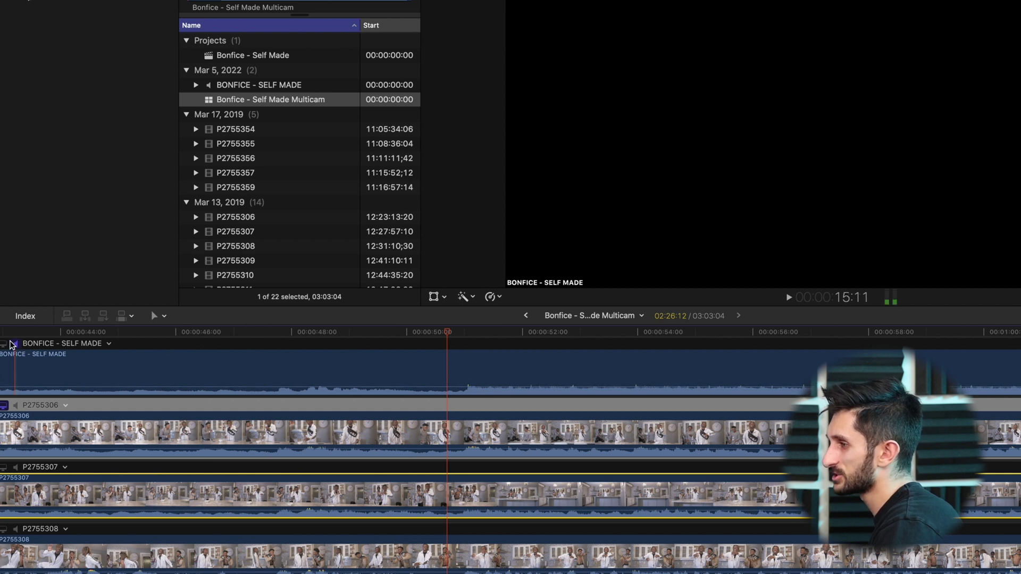
{"action": "left_click", "coordinate": [335, 336]}
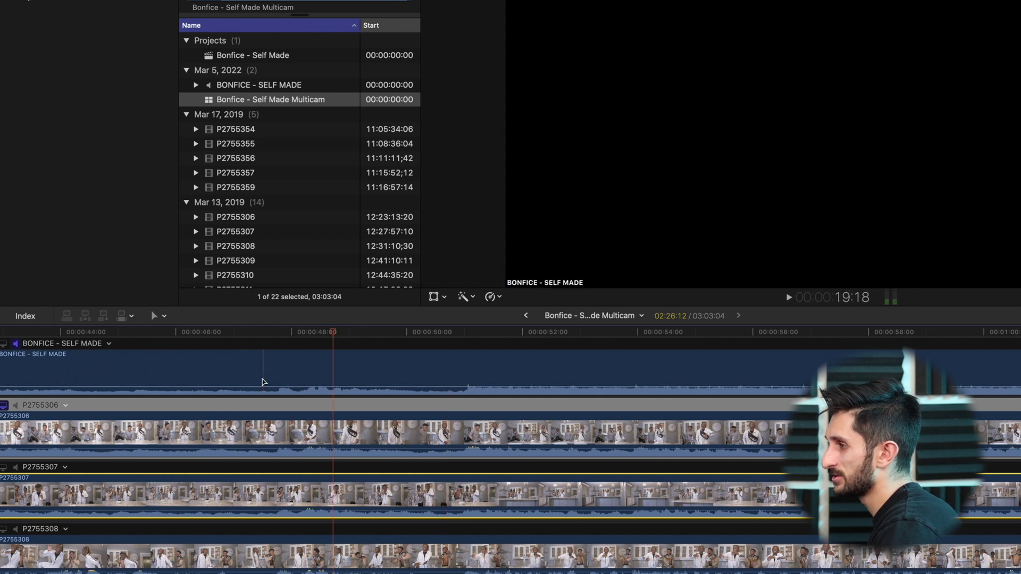
{"action": "key", "text": "space"}
{"action": "key", "text": "XF86AudioRaiseVolume"}
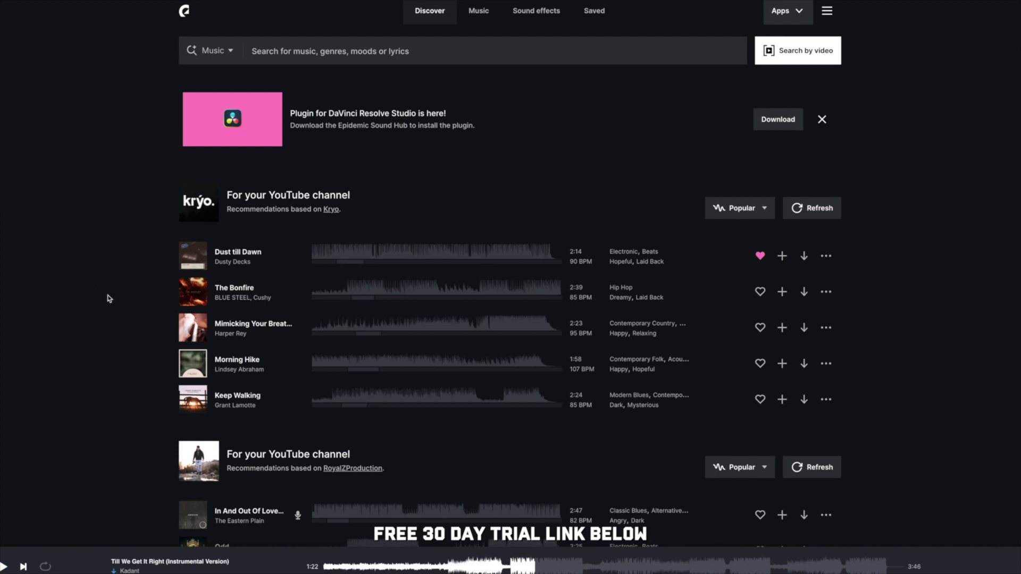
Switch to Epidemic Sound and get music recommendations for Crown Boxing X Kryo Teaser.mov from the Subtle 4 drive.
{"action": "scroll", "coordinate": [109, 299], "scroll_direction": "down", "scroll_amount": 7}
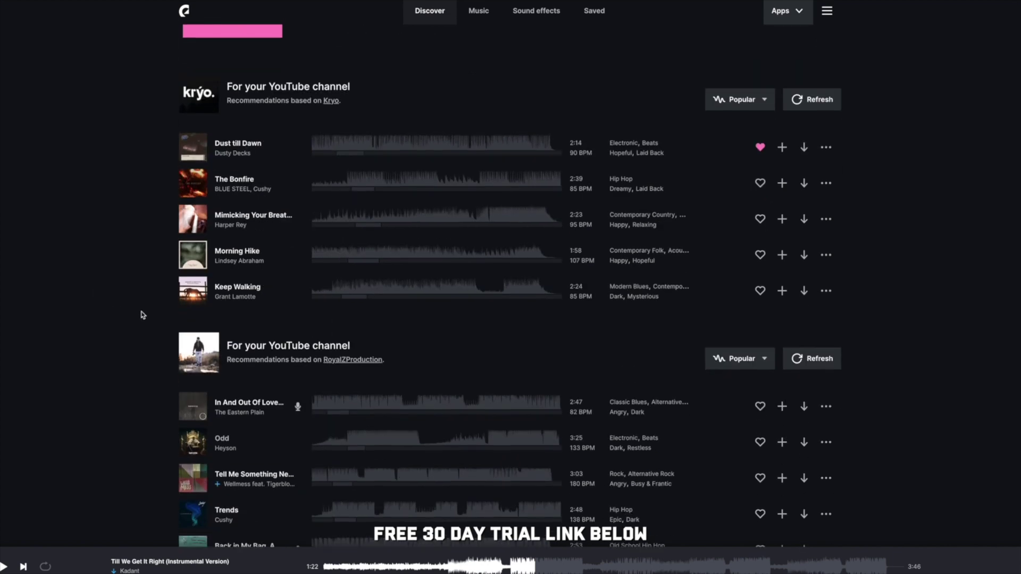
{"action": "scroll", "coordinate": [144, 326], "scroll_direction": "down", "scroll_amount": 7}
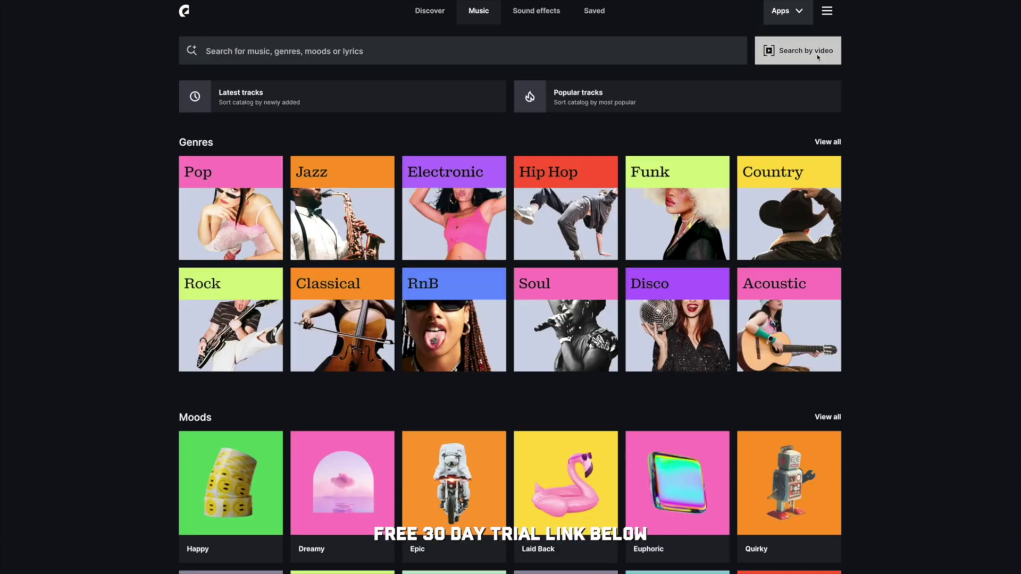
{"action": "left_click", "coordinate": [818, 56]}
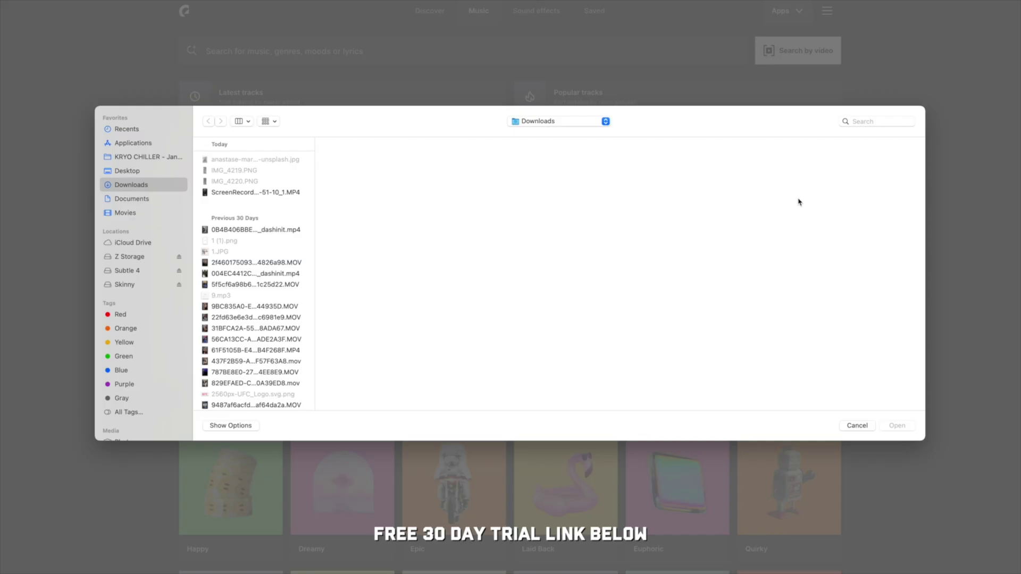
{"action": "left_click", "coordinate": [127, 270]}
{"action": "left_click", "coordinate": [255, 320]}
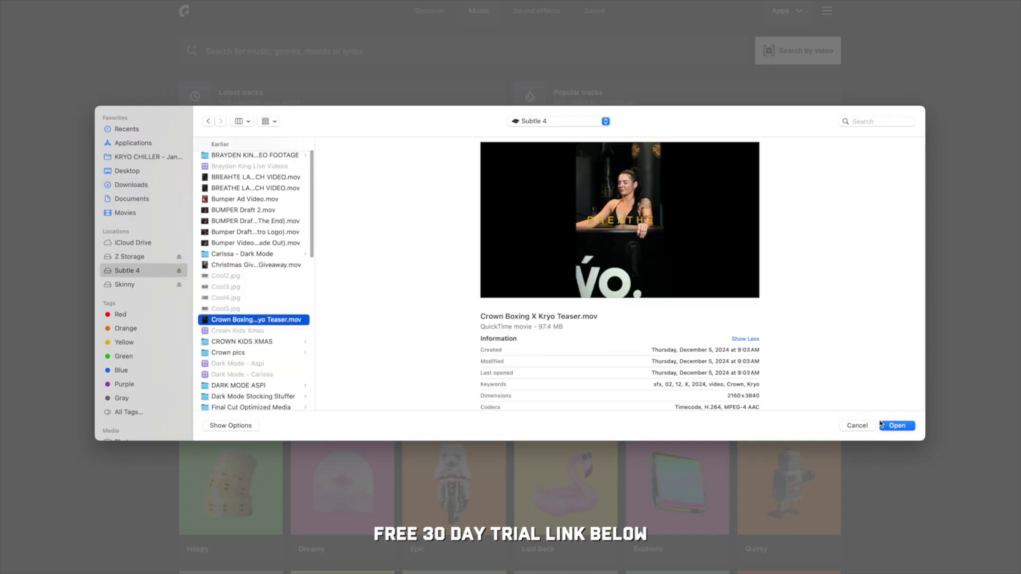
{"action": "left_click", "coordinate": [899, 426]}
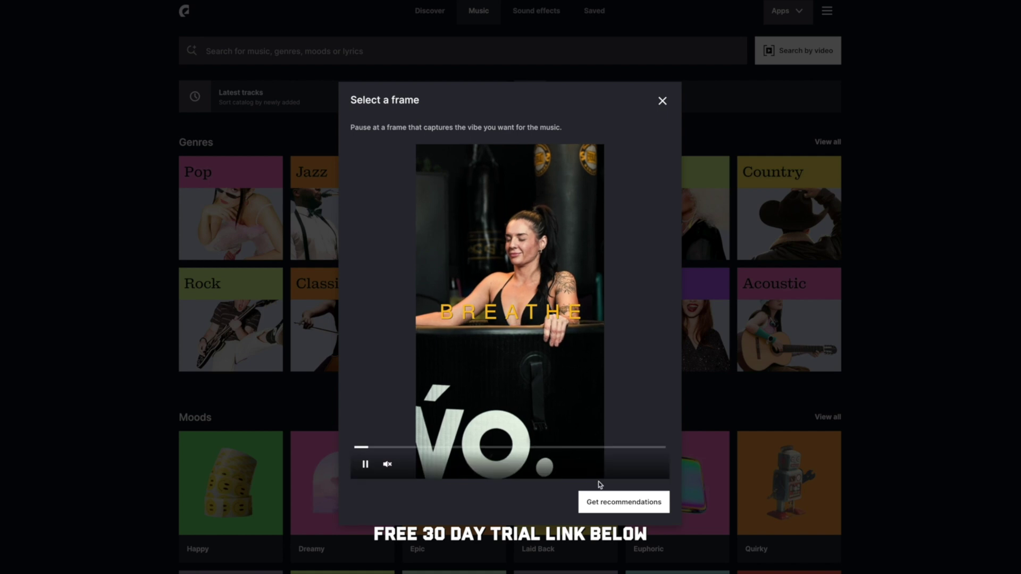
{"action": "left_click", "coordinate": [617, 505]}
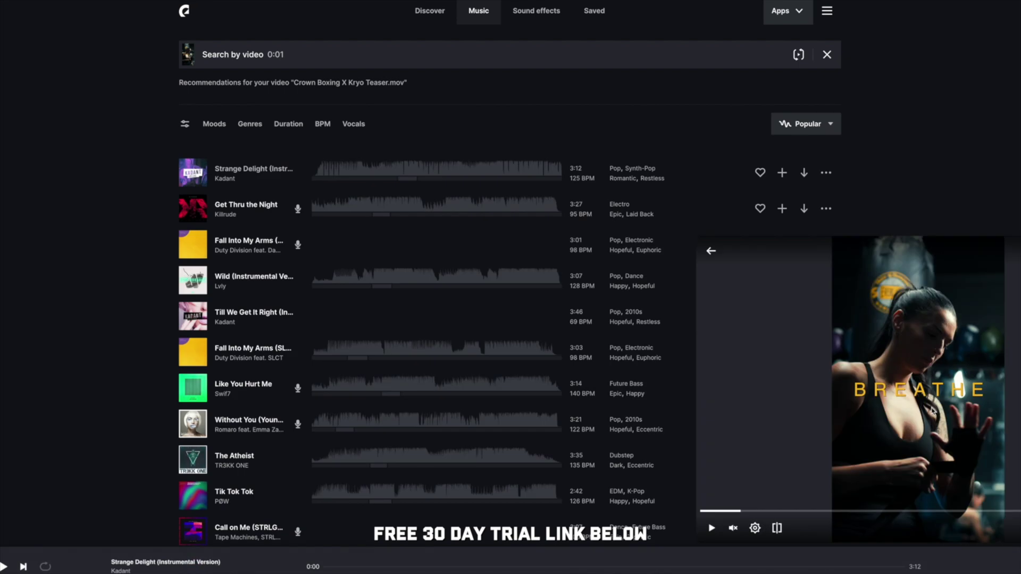
Play the teaser video with the recommended music, preview Till We Get It Right and browse more tracks.
{"action": "left_click", "coordinate": [712, 530]}
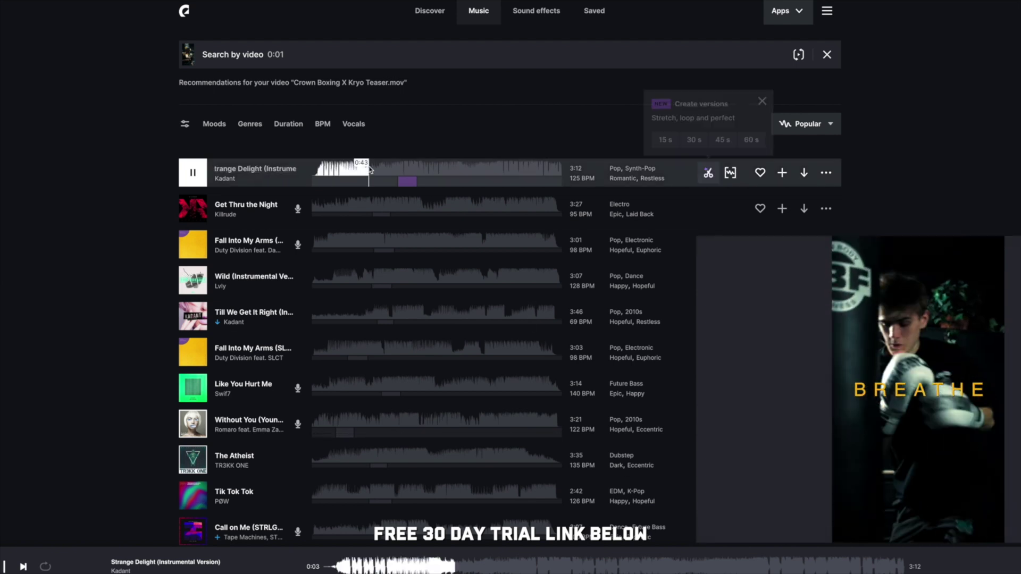
{"action": "left_click", "coordinate": [401, 314]}
{"action": "scroll", "coordinate": [386, 373], "scroll_direction": "down", "scroll_amount": 7}
{"action": "scroll", "coordinate": [387, 391], "scroll_direction": "down", "scroll_amount": 14}
{"action": "scroll", "coordinate": [404, 404], "scroll_direction": "down", "scroll_amount": 10}
Browse the sound effects catalog and open its Swooshes category.
{"action": "left_click", "coordinate": [536, 11]}
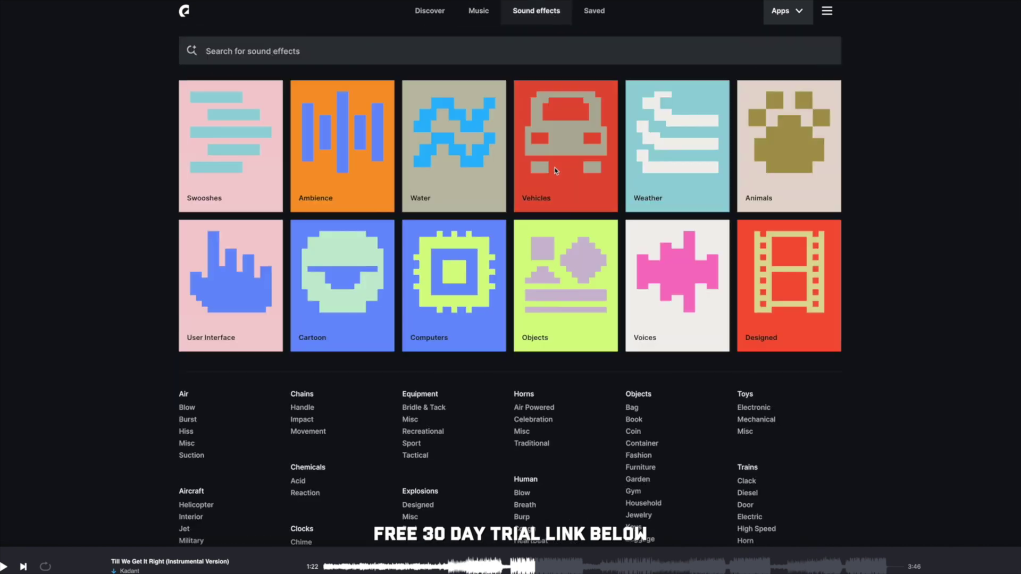
{"action": "left_click", "coordinate": [235, 171]}
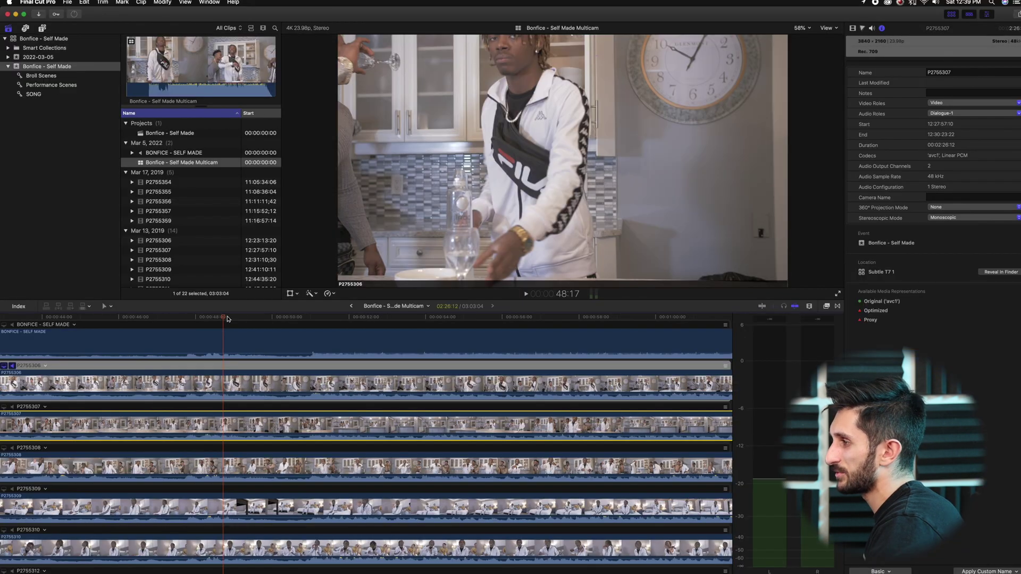
Switch to Final Cut Pro, play P2755306 with its own audio from 48:17, and select its clip.
{"action": "key", "text": "space"}
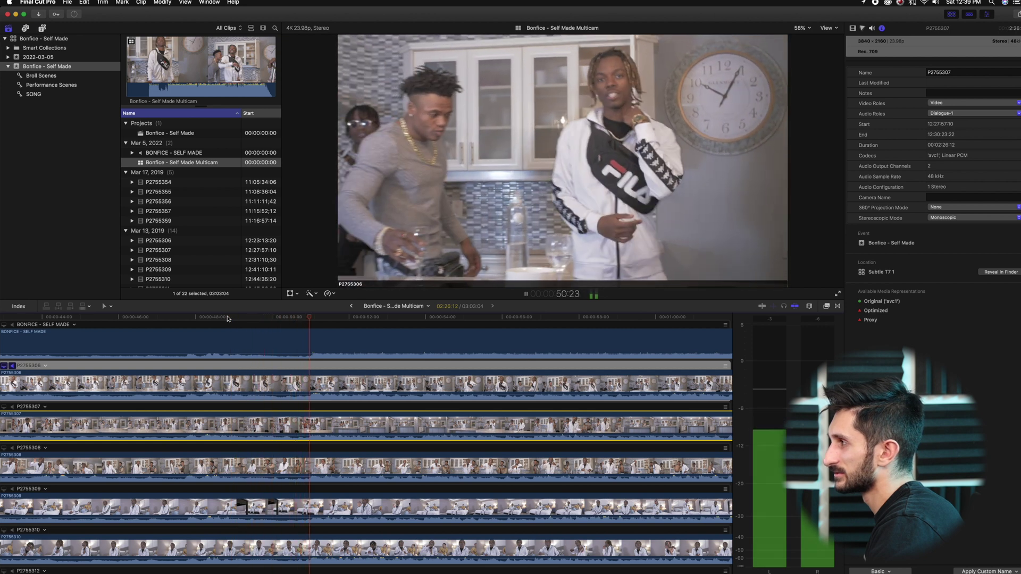
{"action": "key", "text": "space"}
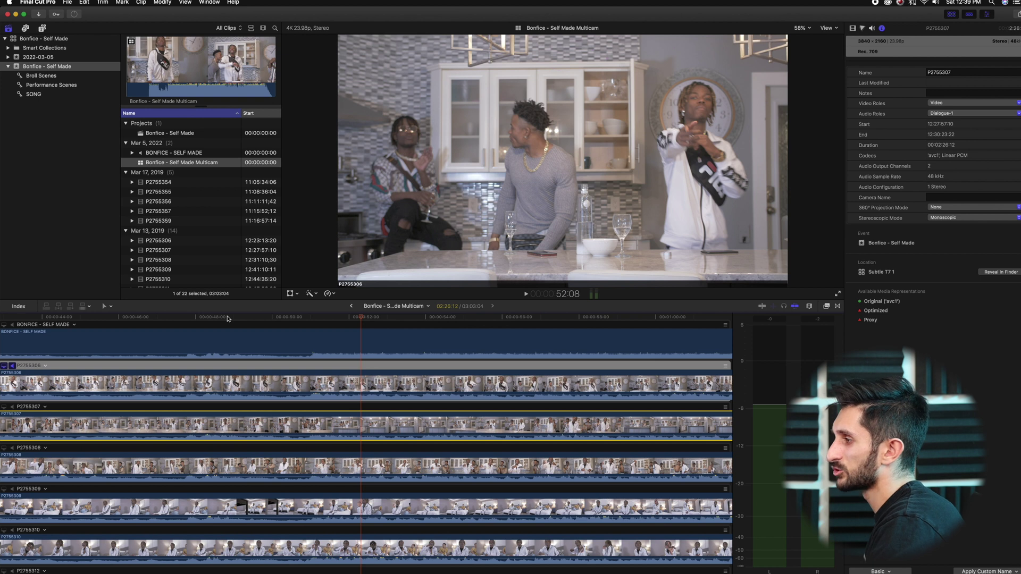
{"action": "left_click", "coordinate": [235, 391]}
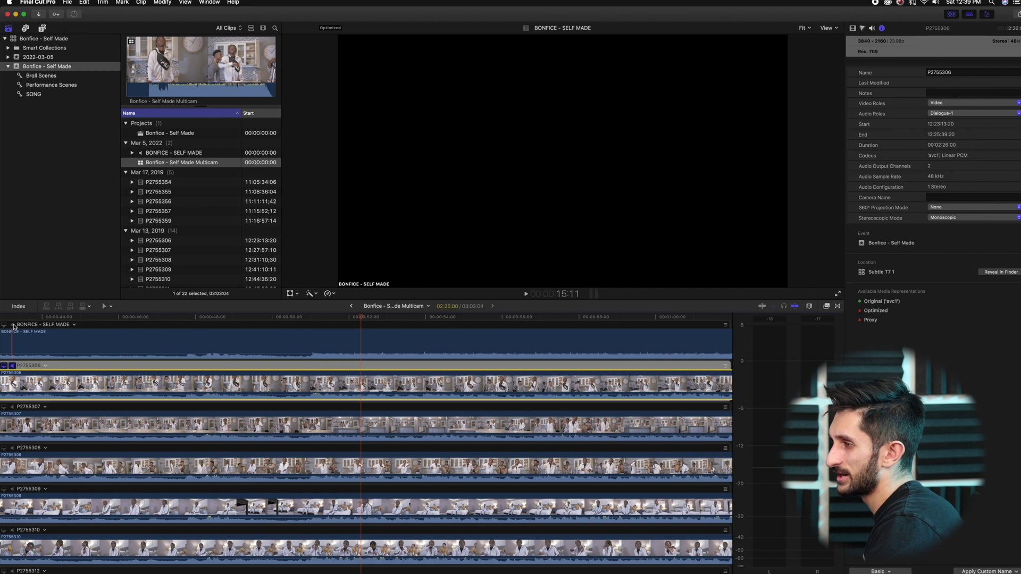
Enable the song's audio alongside the P2755306 audio and play both together from about 48 seconds.
{"action": "left_click", "coordinate": [13, 325]}
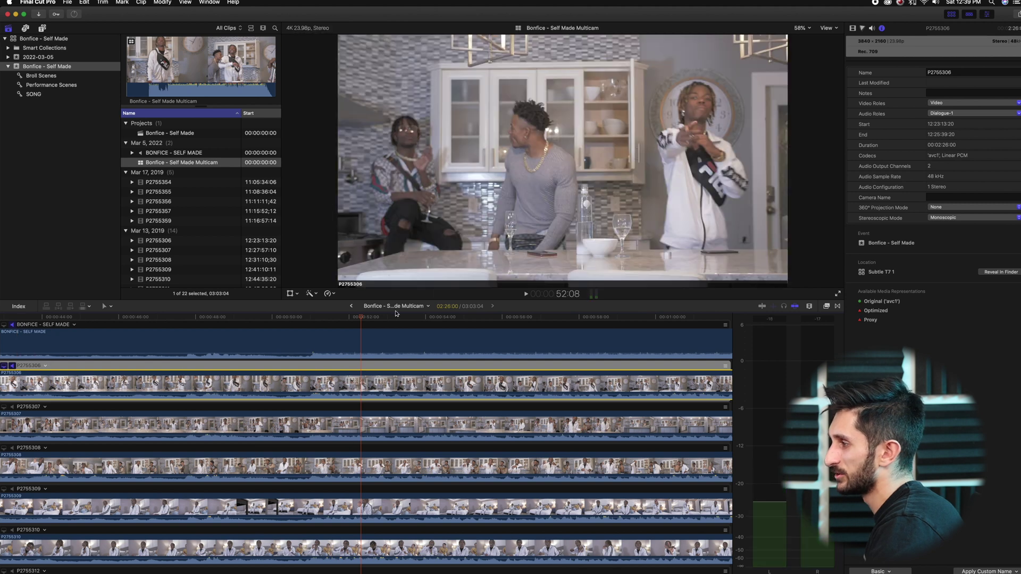
{"action": "left_click", "coordinate": [228, 319]}
{"action": "key", "text": "space"}
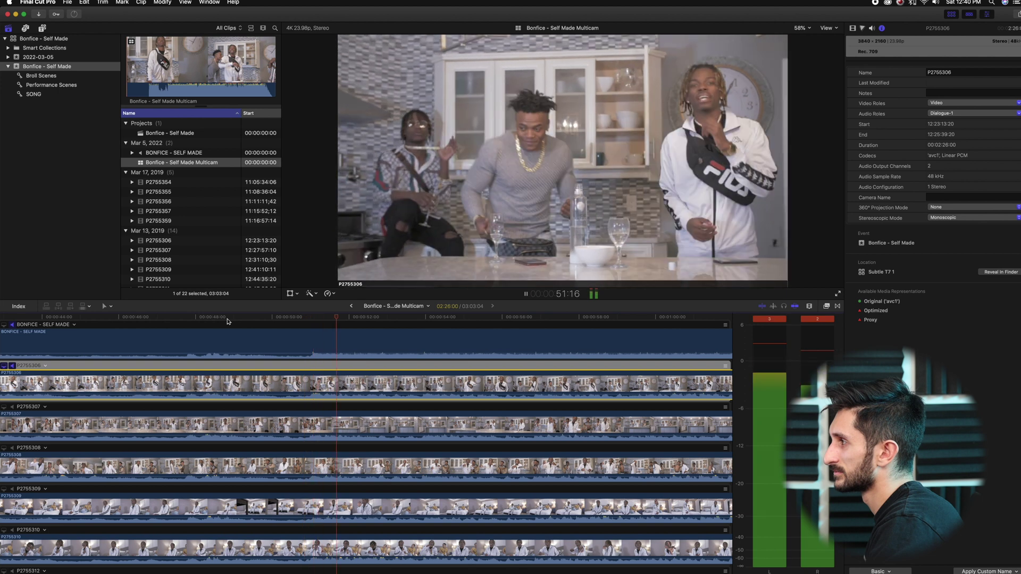
{"action": "key", "text": "space"}
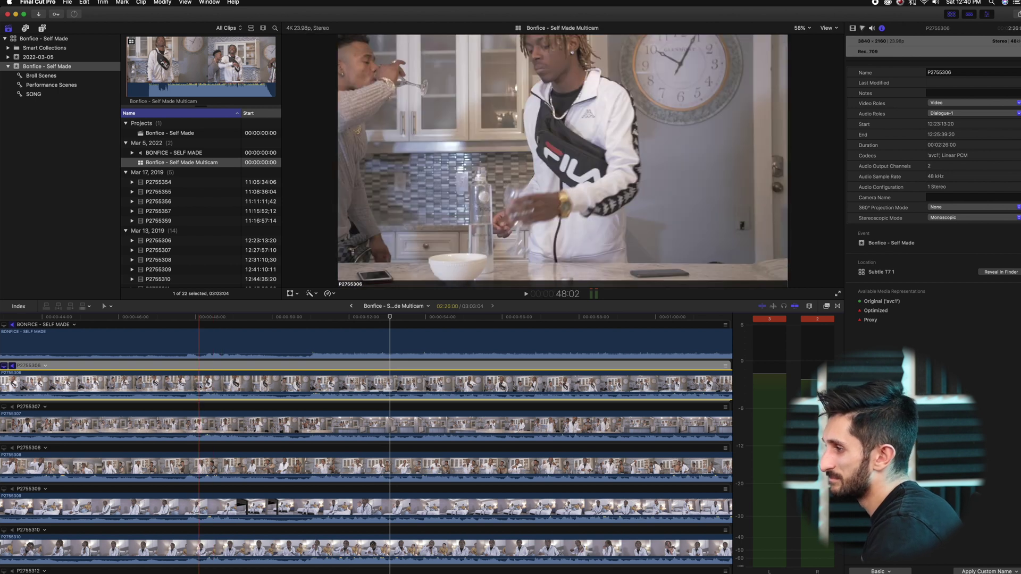
Offset the P2755306 clip by a fraction of a second behind the song and play both from 49:03.
{"action": "left_click_drag", "start_coordinate": [200, 385], "coordinate": [219, 384]}
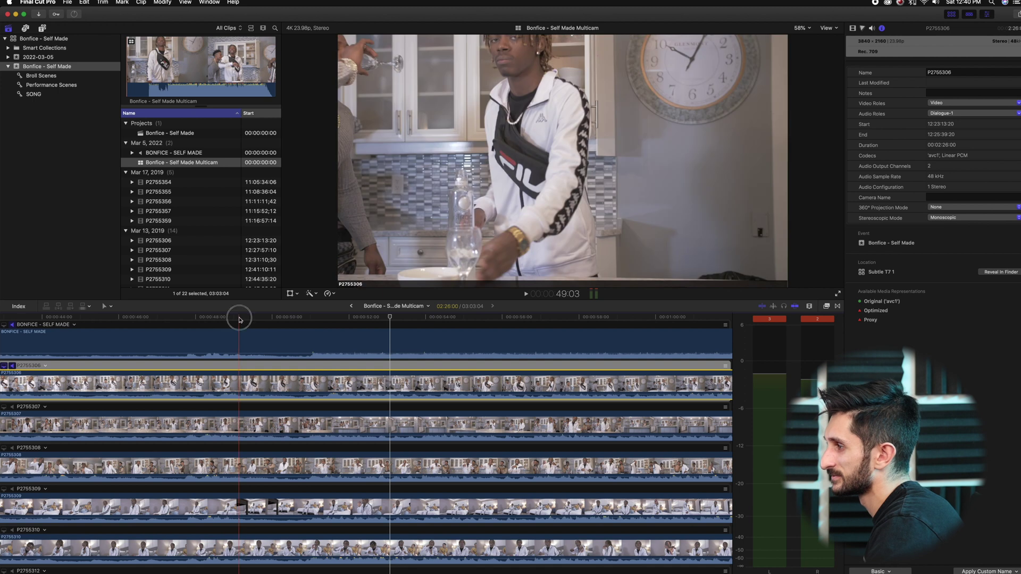
{"action": "left_click", "coordinate": [239, 319]}
{"action": "key", "text": "space"}
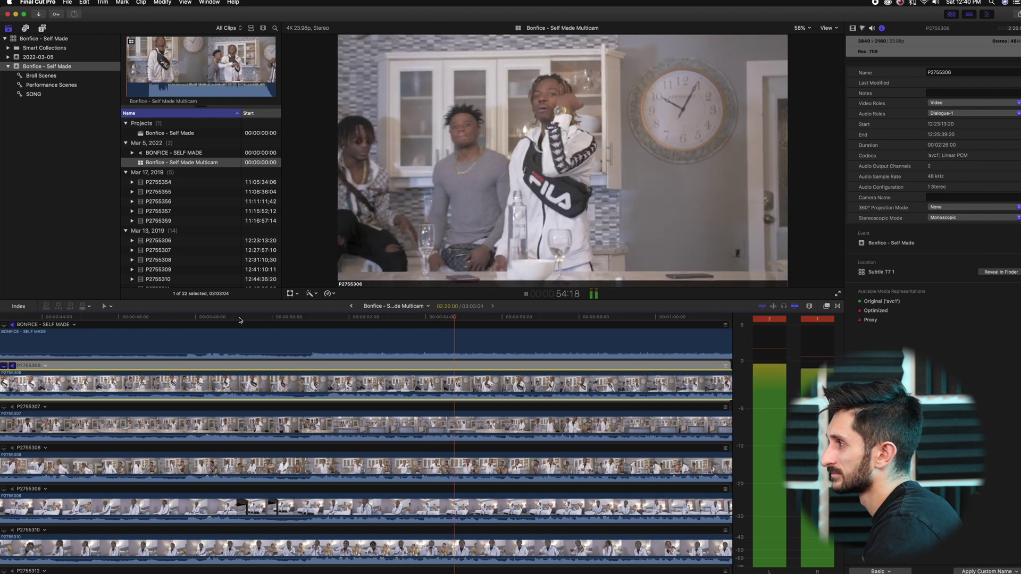
{"action": "key", "text": "space"}
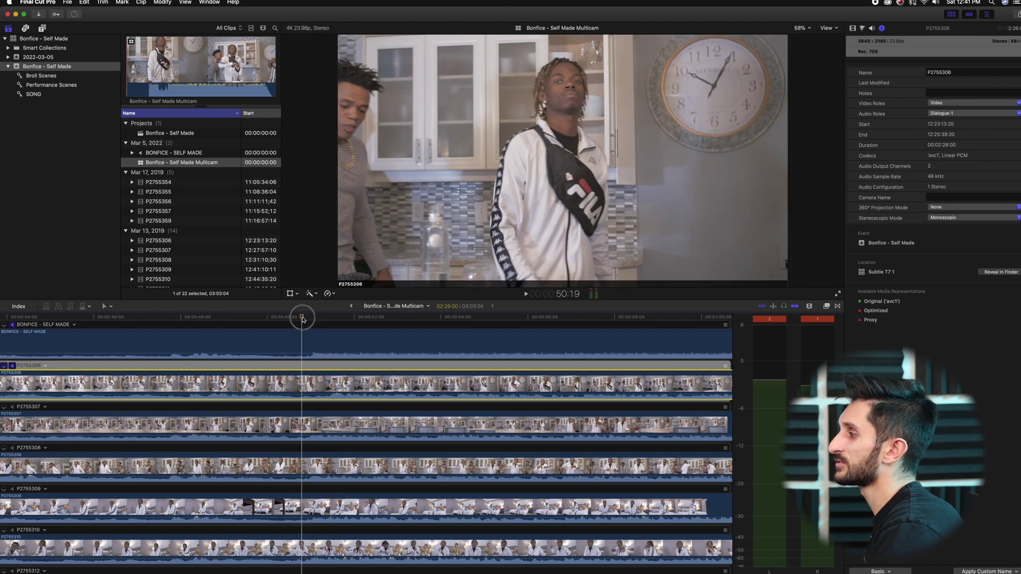
Add a marker to the BONFICE - SELF MADE song clip at 51:01, where its waveform jumps.
{"action": "left_click", "coordinate": [302, 319]}
{"action": "left_click_drag", "start_coordinate": [303, 319], "coordinate": [275, 317]}
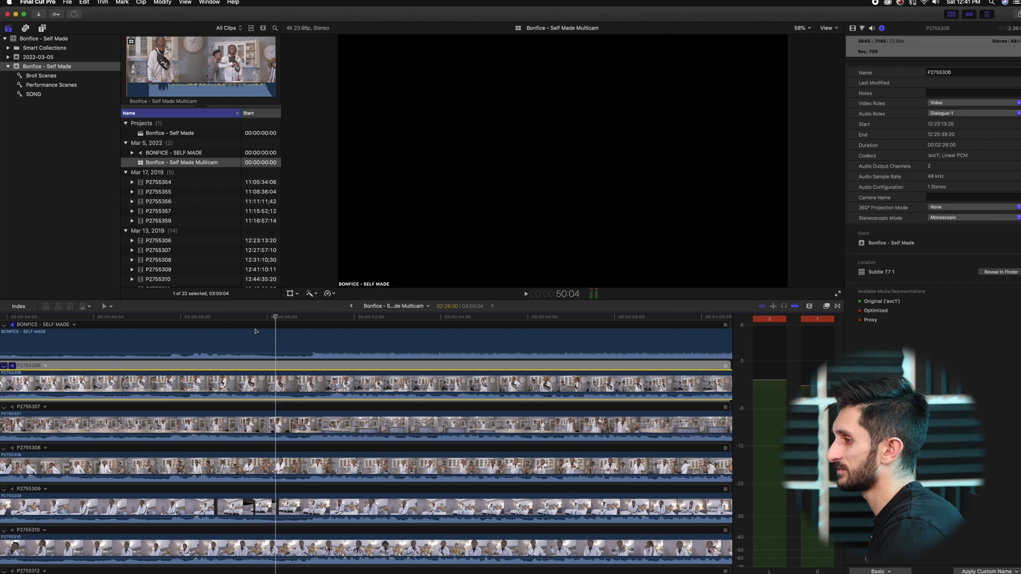
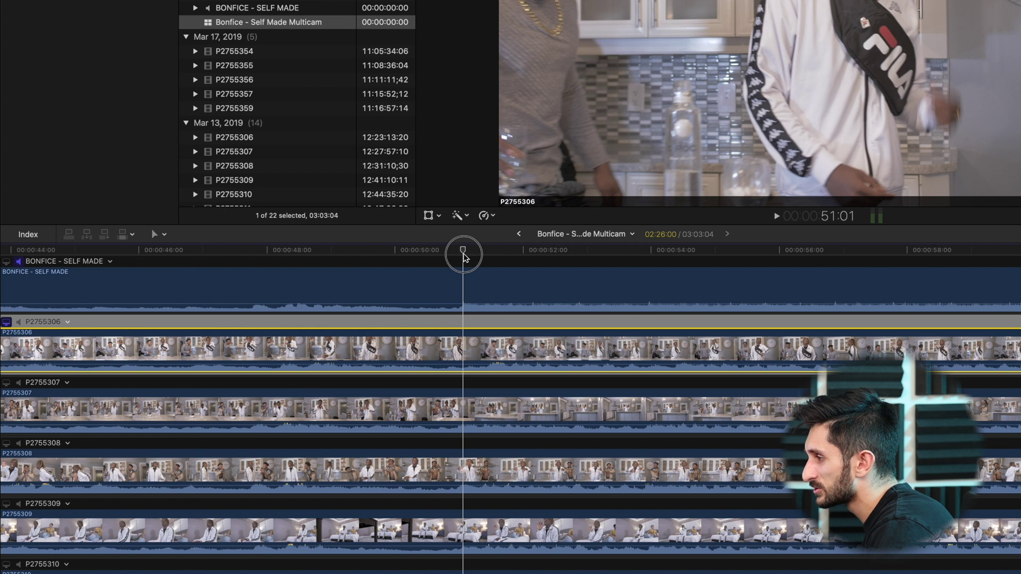
{"action": "left_click", "coordinate": [462, 286]}
{"action": "key", "text": "m"}
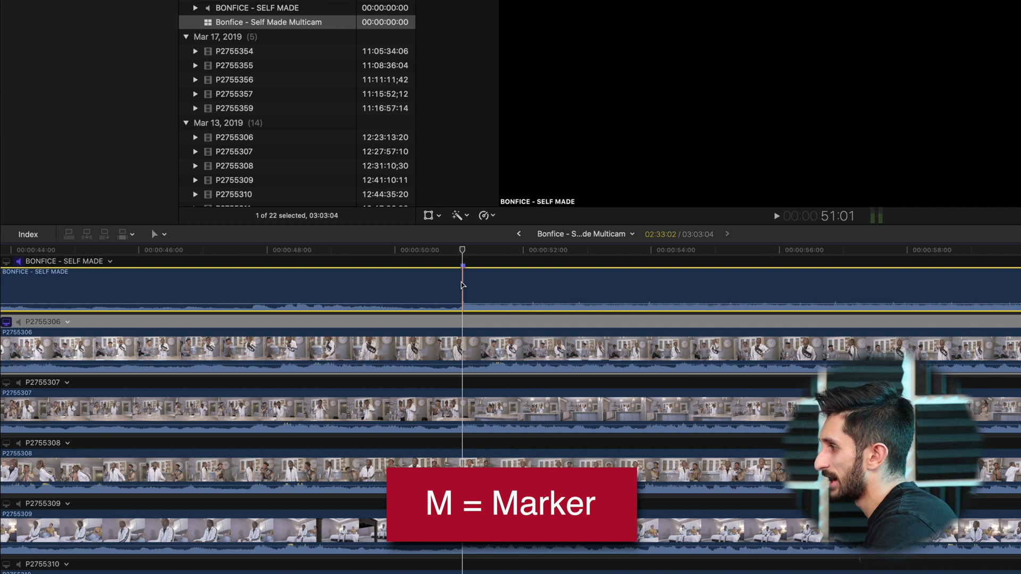
{"action": "key", "text": "space"}
{"action": "left_click", "coordinate": [463, 251]}
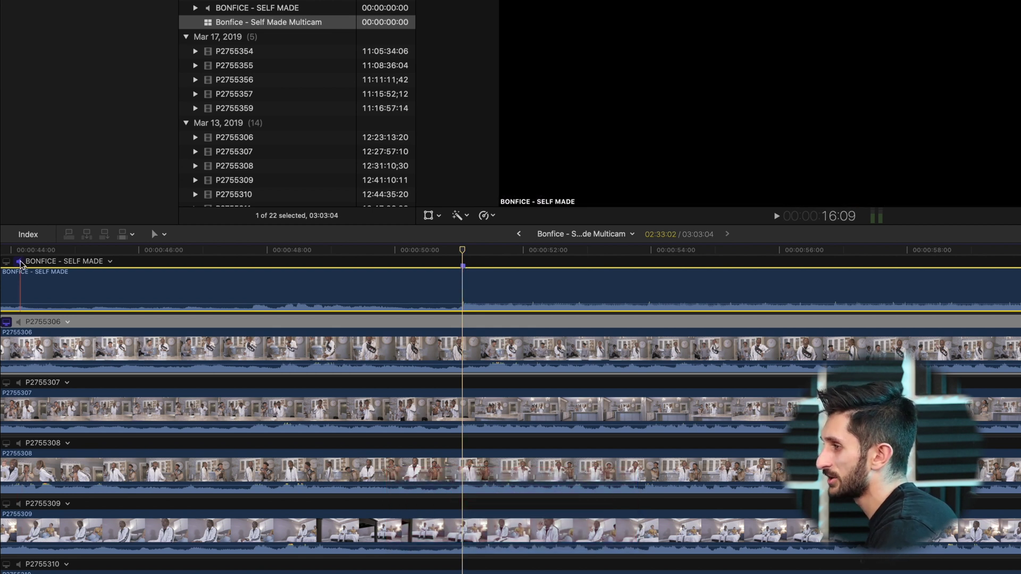
Monitor only the P2755306 audio instead of the song and play it from about 49 seconds.
{"action": "left_click", "coordinate": [18, 323]}
{"action": "left_click", "coordinate": [346, 253]}
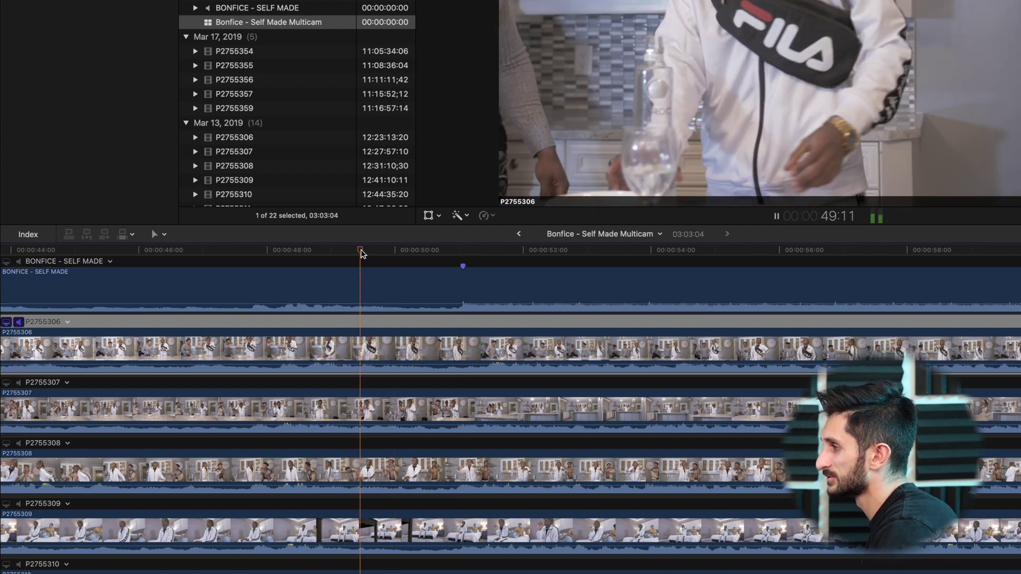
{"action": "key", "text": "space"}
Pinpoint the matching song moment in the P2755306 audio and add a marker to that clip at 51:12.
{"action": "left_click_drag", "start_coordinate": [503, 254], "coordinate": [491, 254]}
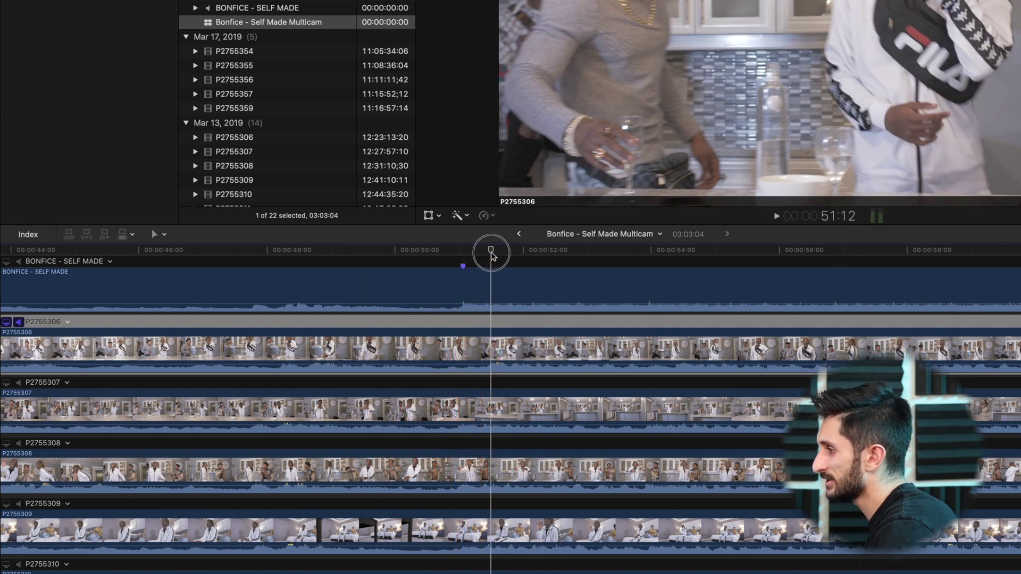
{"action": "mouse_move", "coordinate": [492, 256]}
{"action": "left_mouse_down"}
{"action": "mouse_move", "coordinate": [521, 256]}
{"action": "mouse_move", "coordinate": [491, 255]}
{"action": "left_mouse_up"}
{"action": "key", "text": "space"}
{"action": "left_click", "coordinate": [490, 252]}
{"action": "key", "text": "space"}
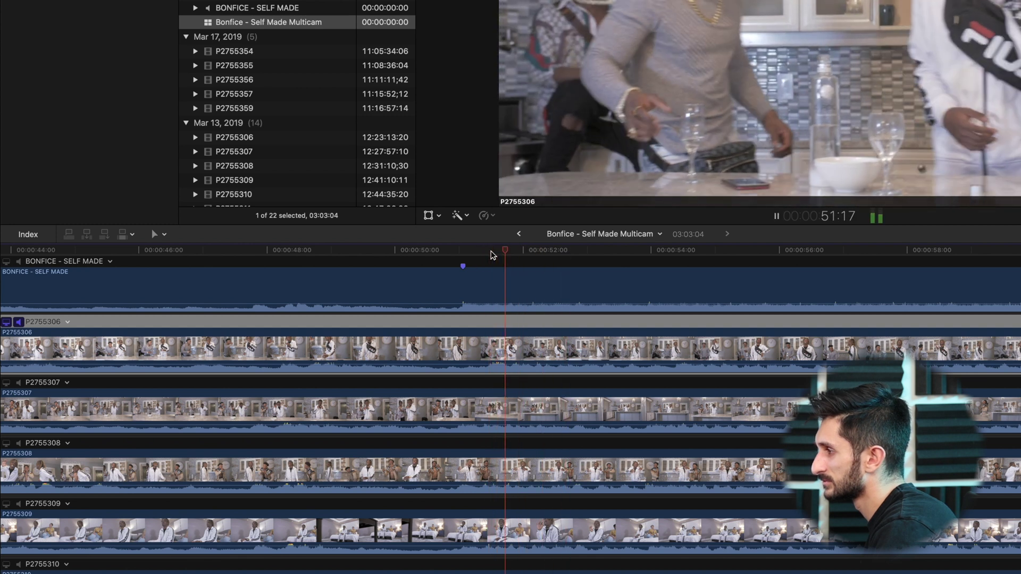
{"action": "left_click", "coordinate": [490, 251]}
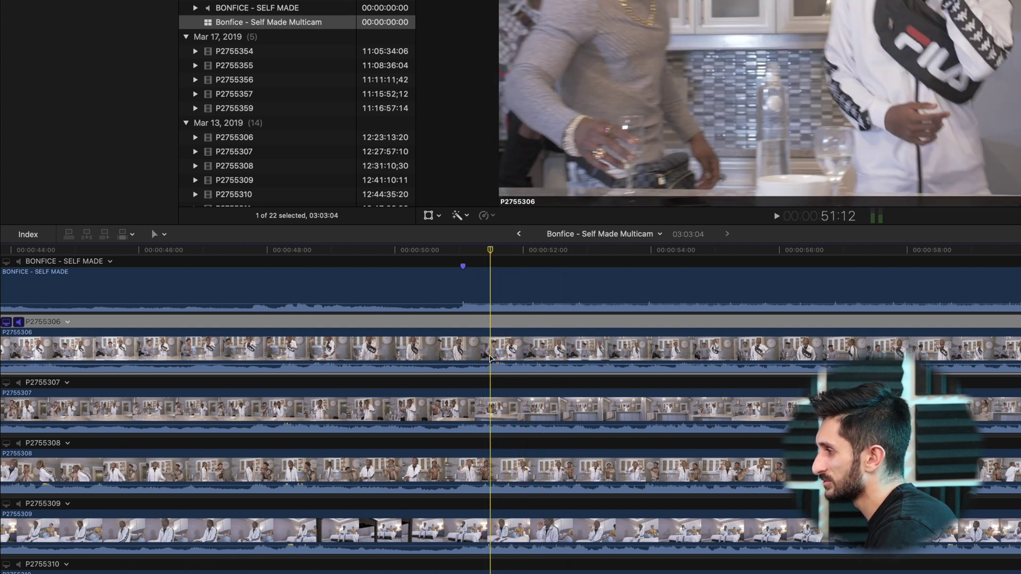
{"action": "left_click", "coordinate": [489, 358]}
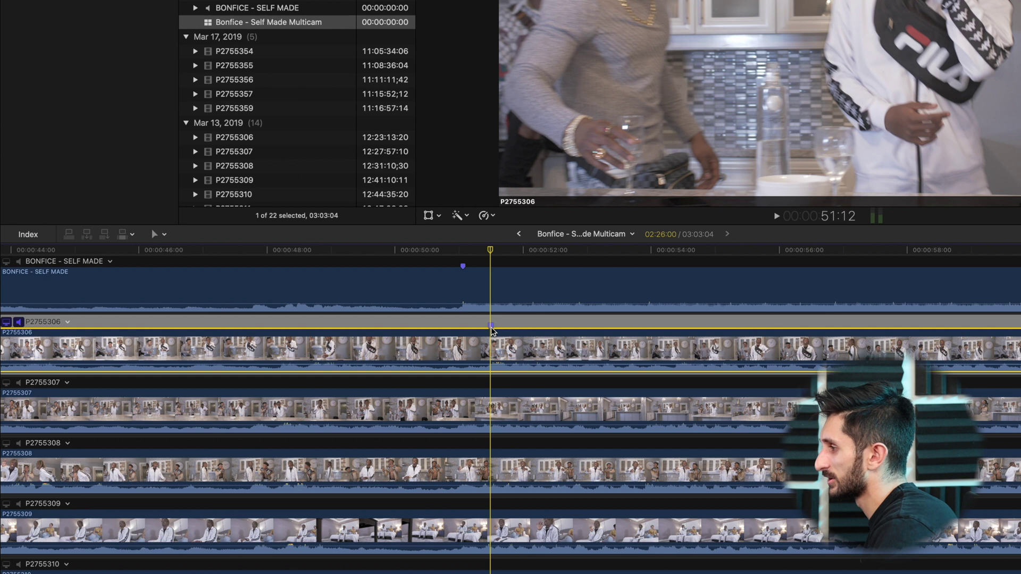
Shift the P2755306 clip so its marker lines up with the song's marker at 51:01, and return to before the markers.
{"action": "left_click_drag", "start_coordinate": [493, 255], "coordinate": [462, 257]}
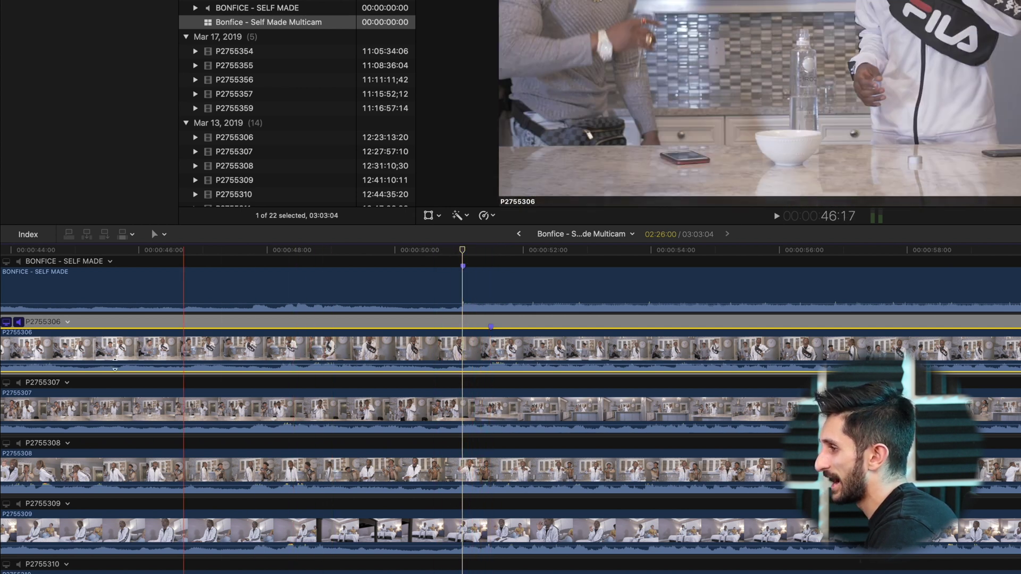
{"action": "left_click_drag", "start_coordinate": [527, 350], "coordinate": [492, 352]}
{"action": "left_click_drag", "start_coordinate": [454, 246], "coordinate": [329, 250]}
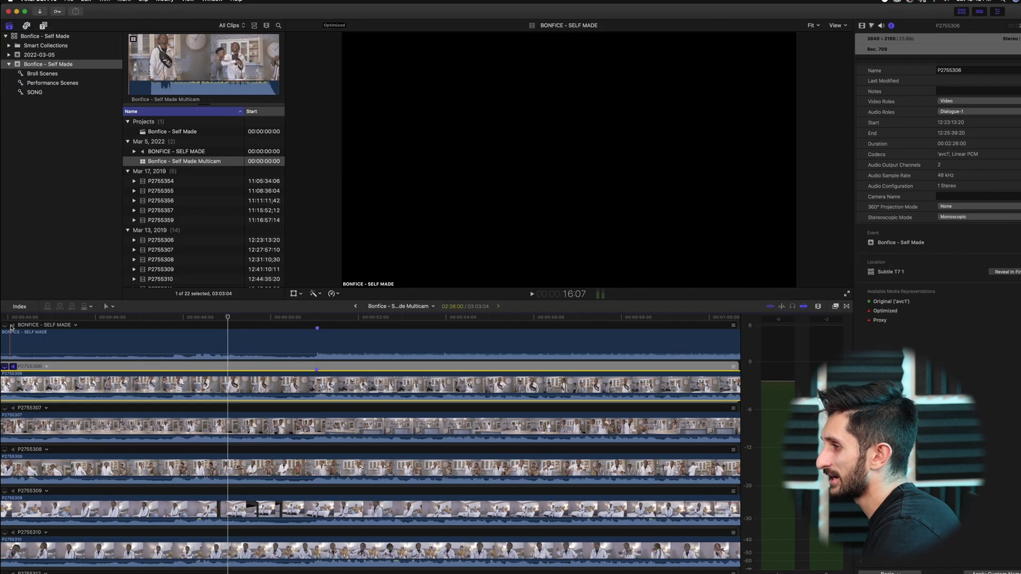
Play the P2755306 angle across its marker, with its own audio plus the song and with the song alone, and return to the marker.
{"action": "key", "text": "space"}
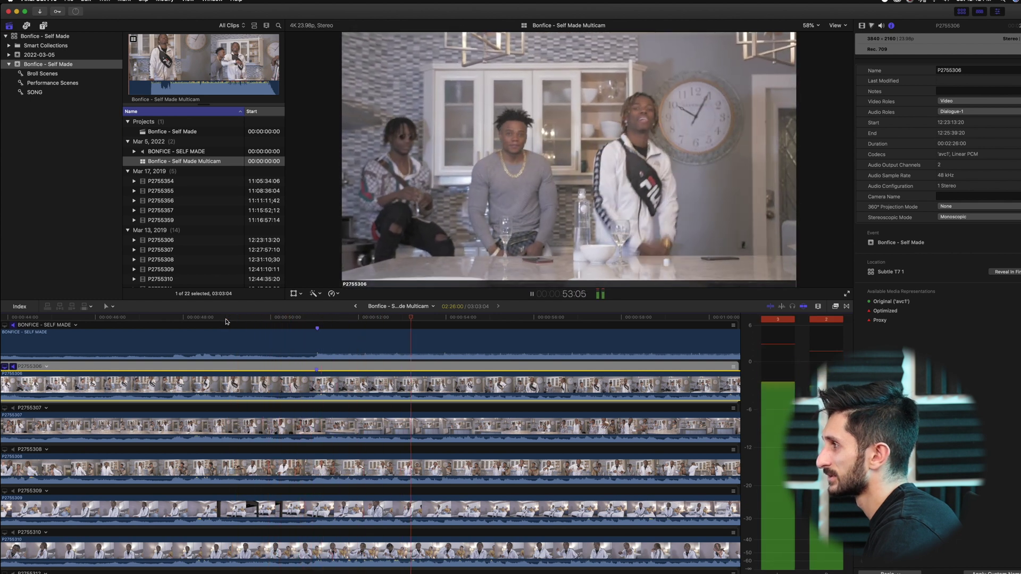
{"action": "key", "text": "space"}
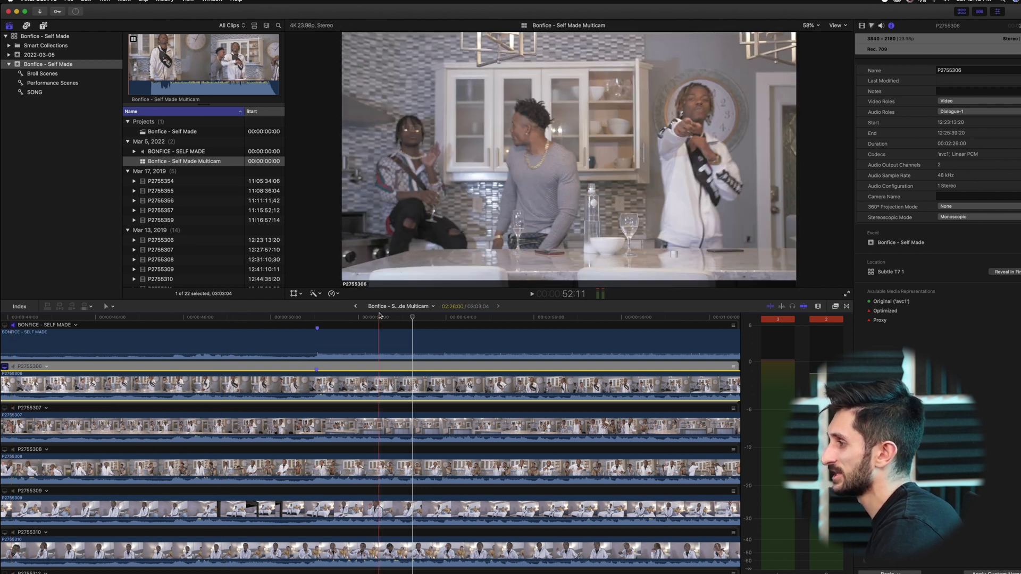
{"action": "key", "text": "space"}
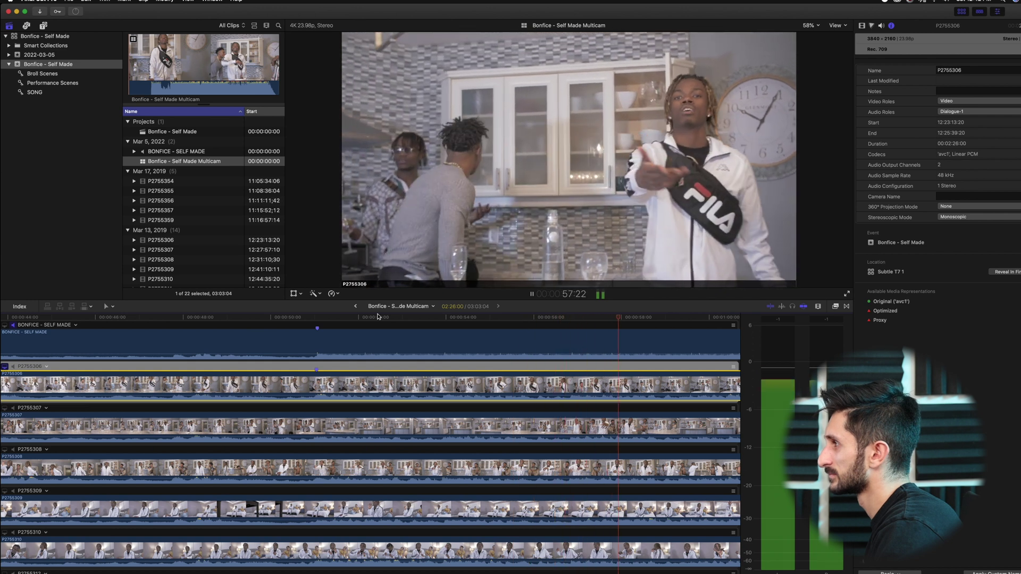
{"action": "key", "text": "space"}
{"action": "left_click", "coordinate": [317, 323]}
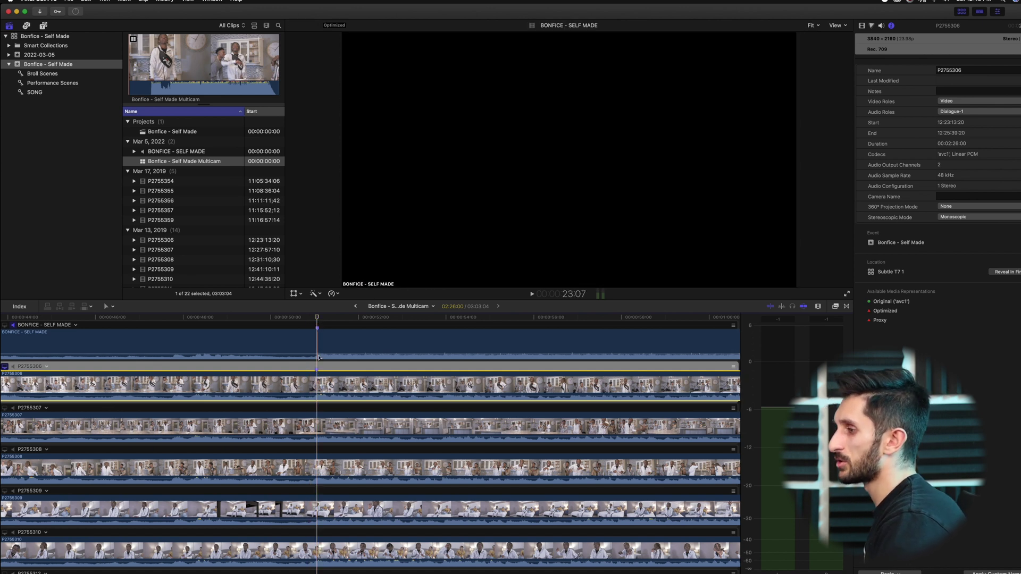
Monitor the P2755307 angle and look through the remaining angles around the song's marker at 51:01.
{"action": "left_click", "coordinate": [6, 409]}
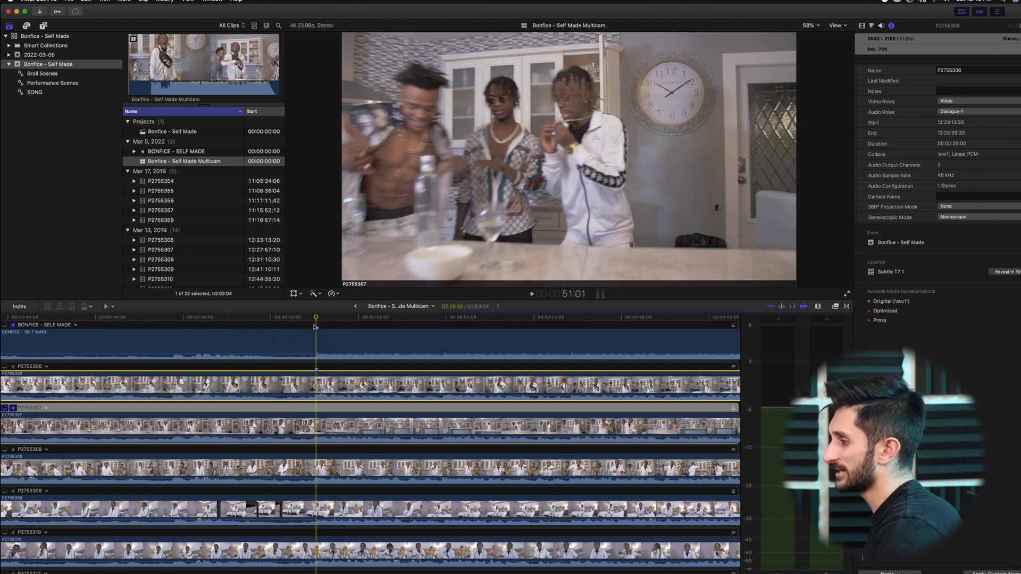
{"action": "scroll", "coordinate": [326, 483], "scroll_direction": "down", "scroll_amount": 15}
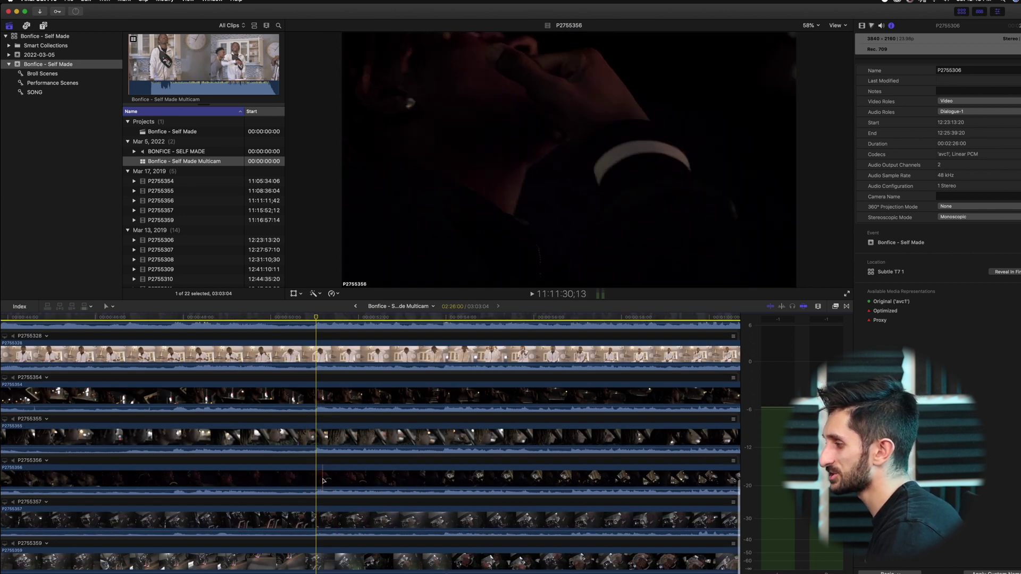
{"action": "scroll", "coordinate": [323, 481], "scroll_direction": "up", "scroll_amount": 15}
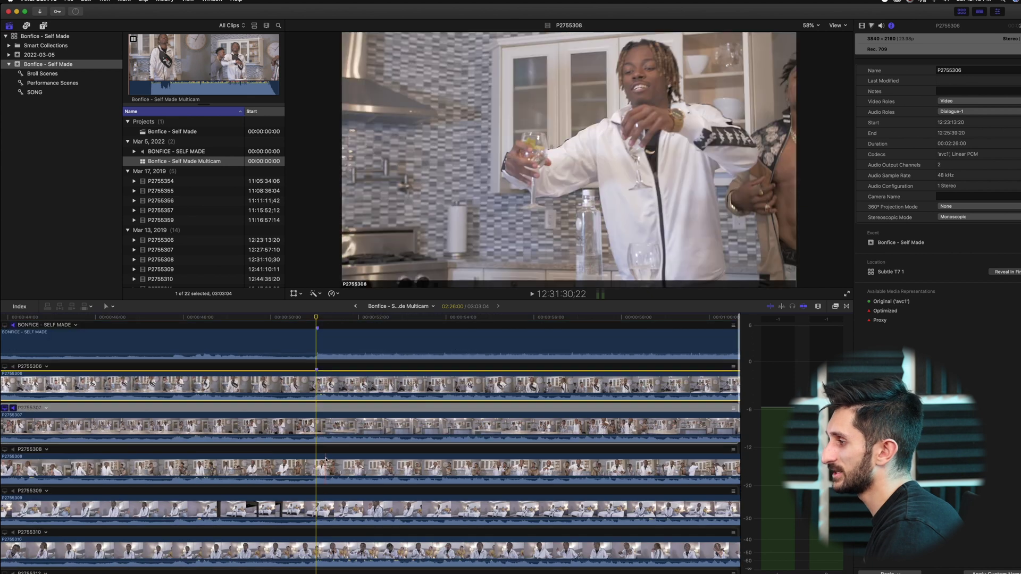
{"action": "scroll", "coordinate": [321, 387], "scroll_direction": "down", "scroll_amount": 15}
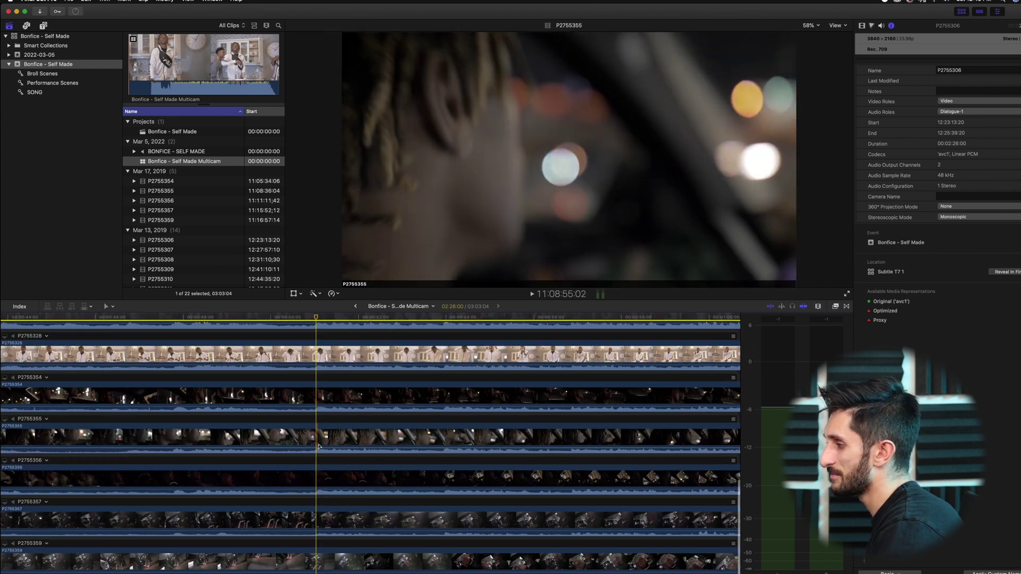
{"action": "scroll", "coordinate": [317, 448], "scroll_direction": "up", "scroll_amount": 15}
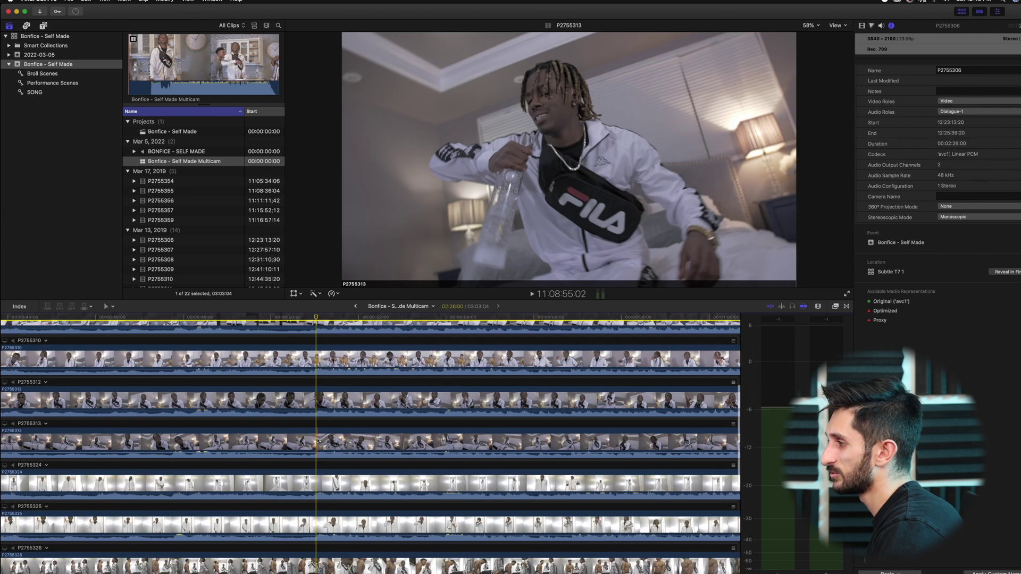
{"action": "left_click", "coordinate": [327, 318]}
{"action": "key", "text": "space"}
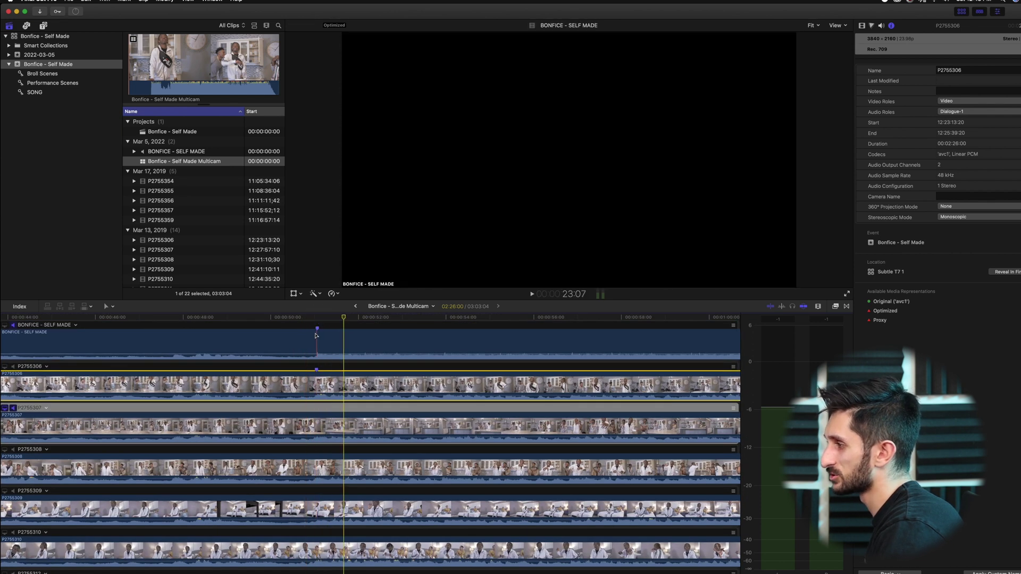
{"action": "key", "text": "space"}
{"action": "left_click", "coordinate": [318, 319]}
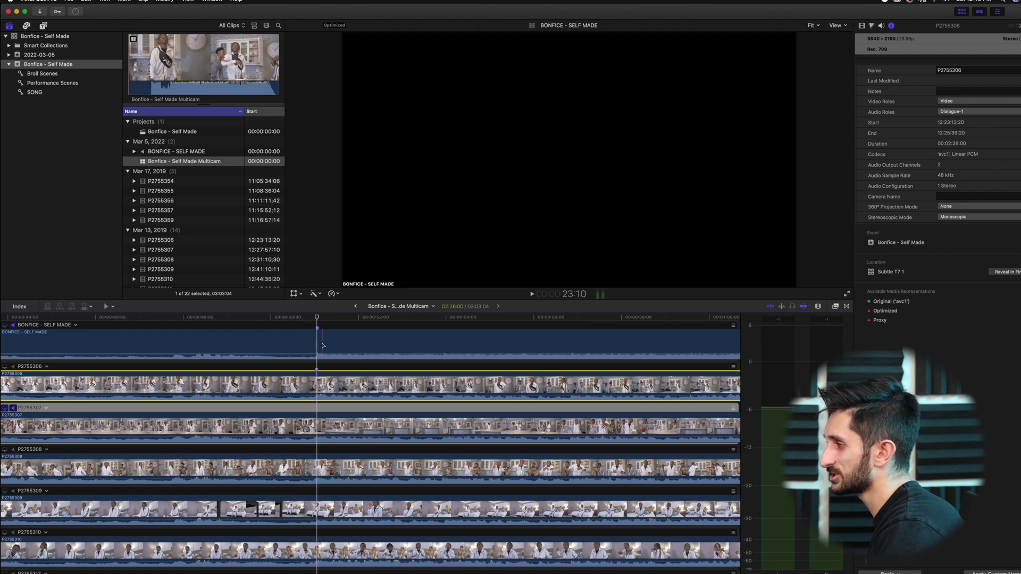
{"action": "scroll", "coordinate": [320, 335], "scroll_direction": "down", "scroll_amount": 15}
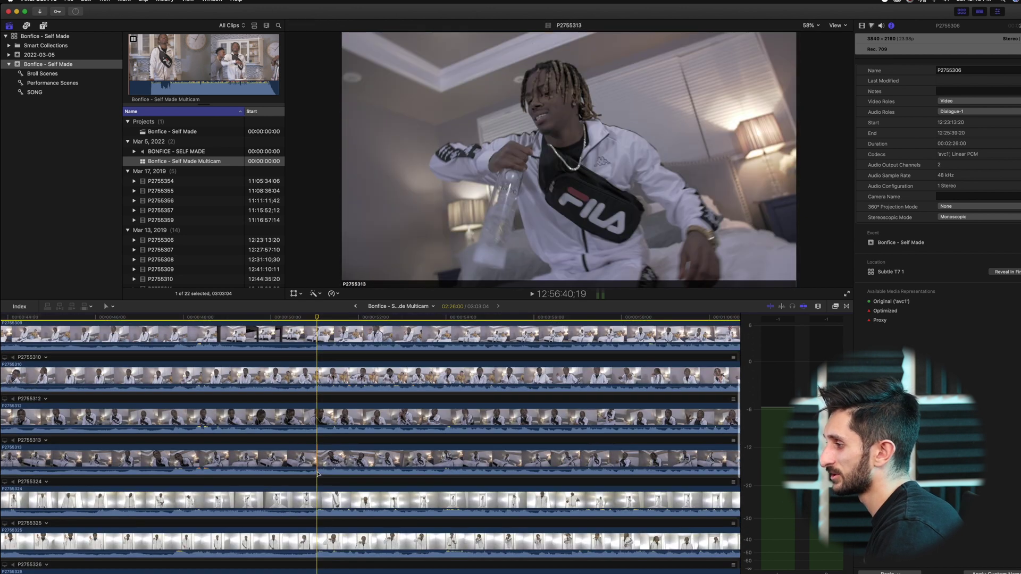
{"action": "scroll", "coordinate": [317, 488], "scroll_direction": "up", "scroll_amount": 15}
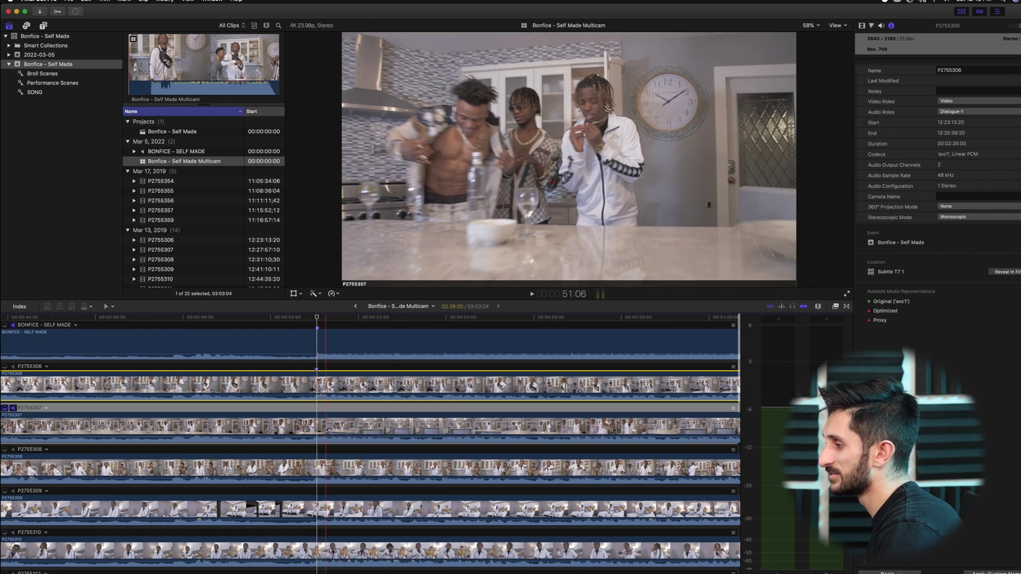
{"action": "left_click", "coordinate": [320, 338]}
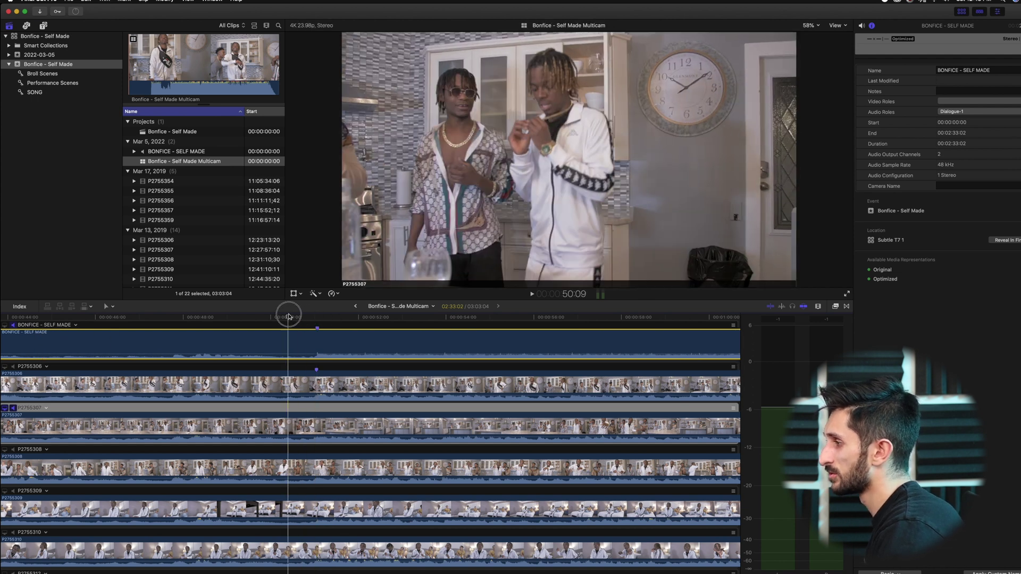
{"action": "scroll", "coordinate": [238, 407], "scroll_direction": "down", "scroll_amount": 10}
{"action": "scroll", "coordinate": [61, 392], "scroll_direction": "up", "scroll_amount": 10}
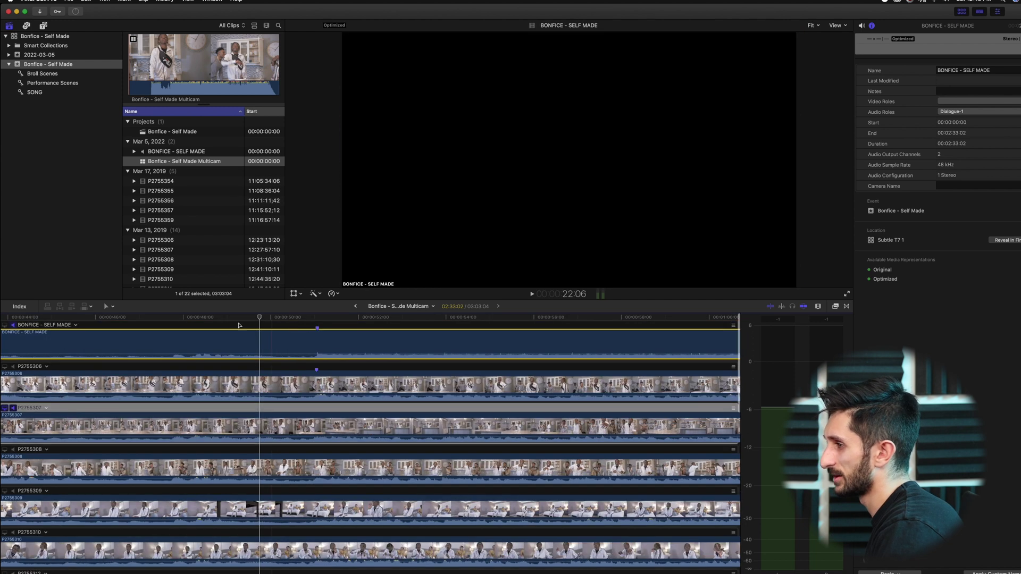
Play the P2755307 angle across the song's marker, with both audio tracks and with only the song, to check its sync.
{"action": "left_click", "coordinate": [270, 322]}
{"action": "key", "text": "space"}
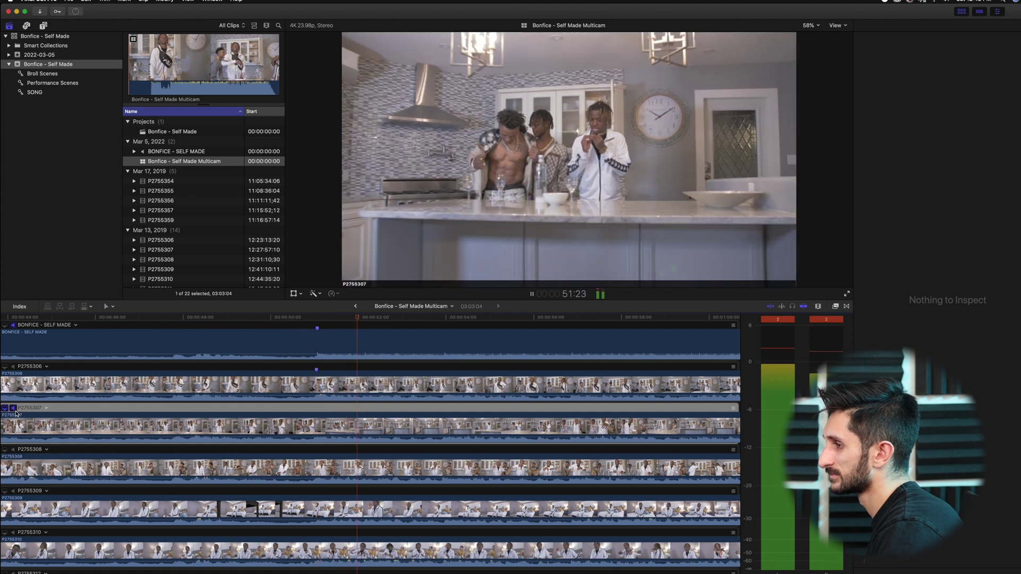
{"action": "key", "text": "space"}
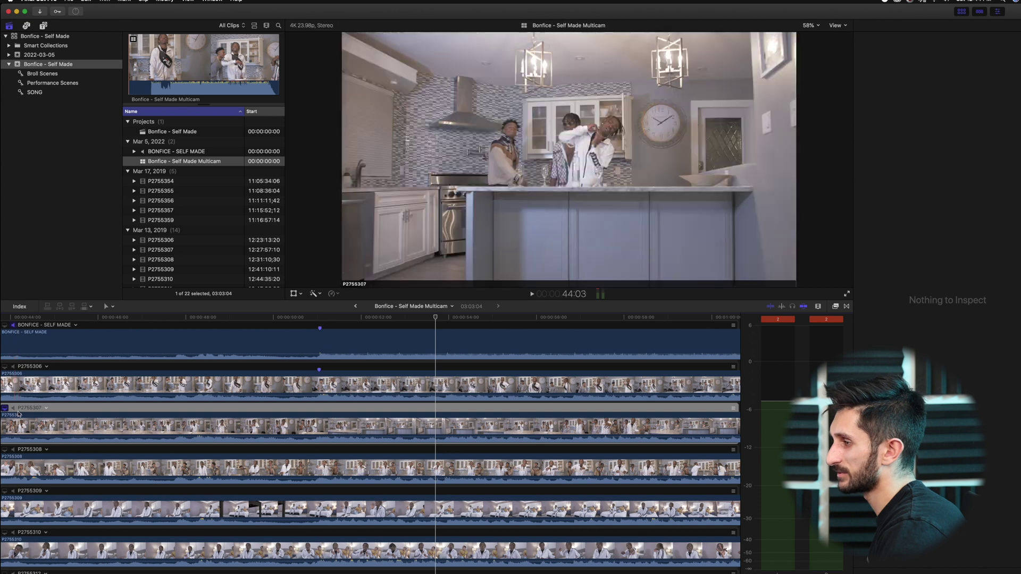
{"action": "left_click", "coordinate": [267, 322]}
{"action": "key", "text": "space"}
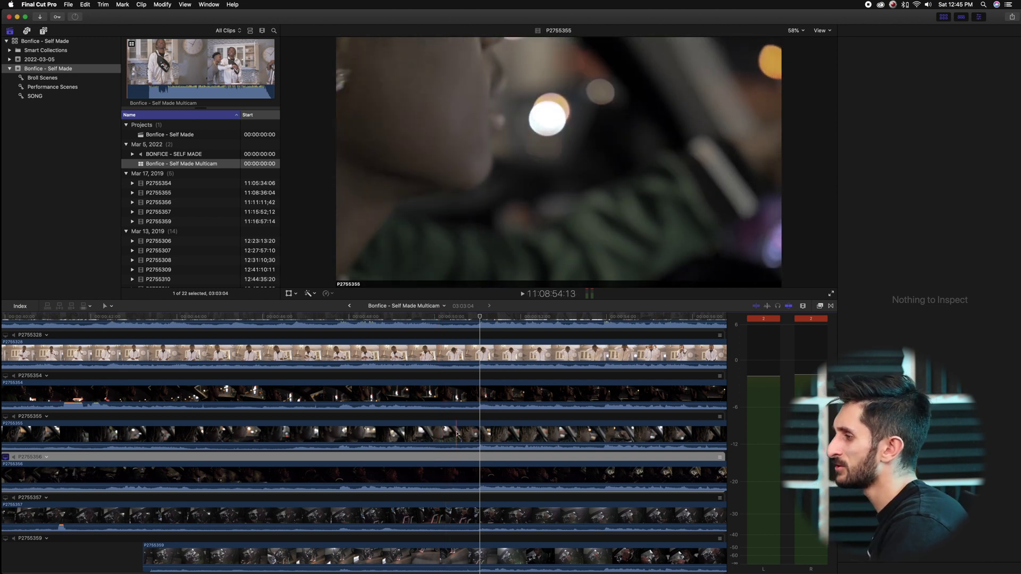
Look over the multicam's angles and fit the full length of their clips in the timeline.
{"action": "scroll", "coordinate": [275, 524], "scroll_direction": "down", "scroll_amount": 10}
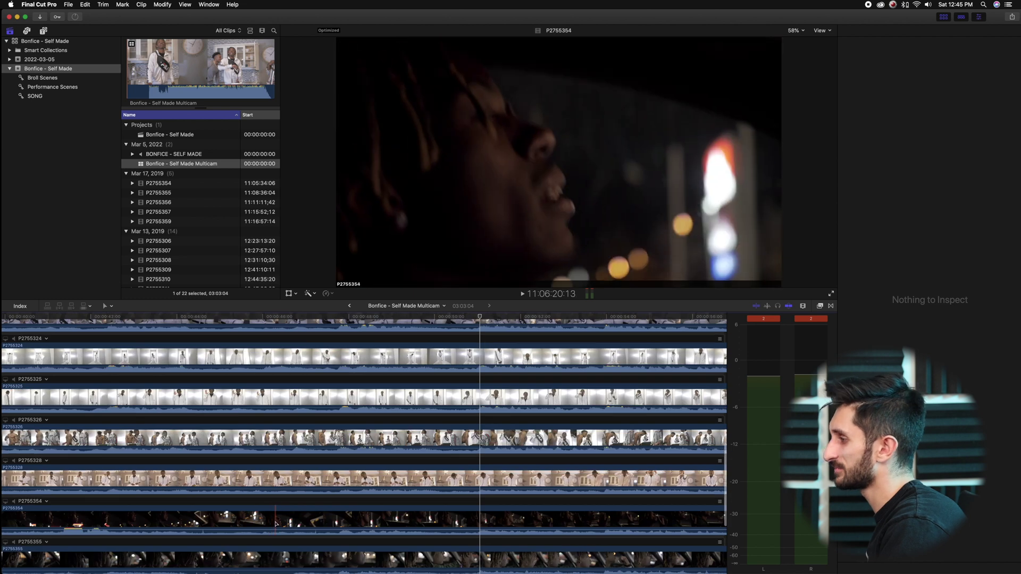
{"action": "scroll", "coordinate": [276, 524], "scroll_direction": "up", "scroll_amount": 8}
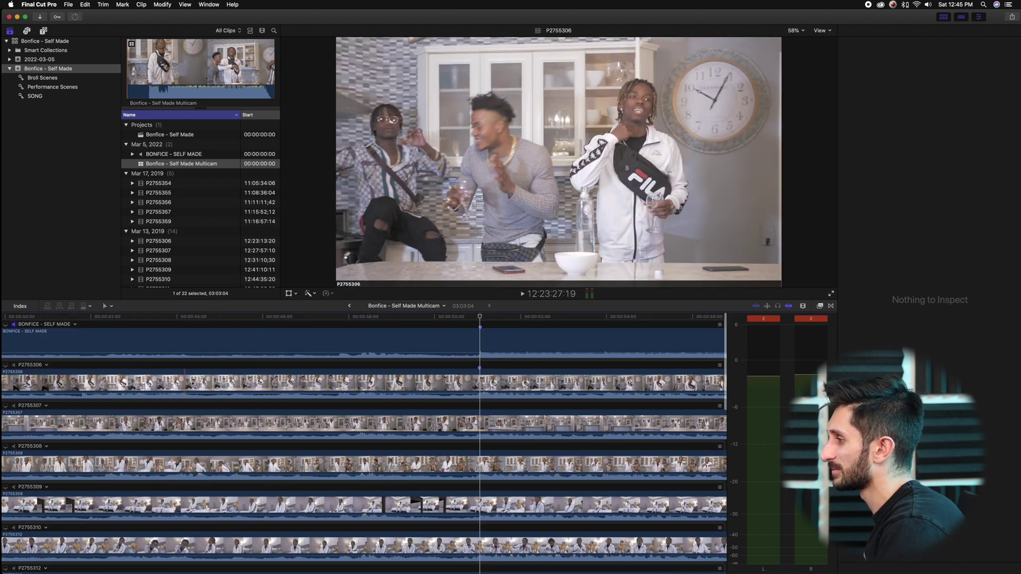
{"action": "key", "text": "super+minus"}
{"action": "key", "text": "super+minus"}
{"action": "key", "text": "super+minus"}
{"action": "key", "text": "super+minus"}
{"action": "key", "text": "super+minus"}
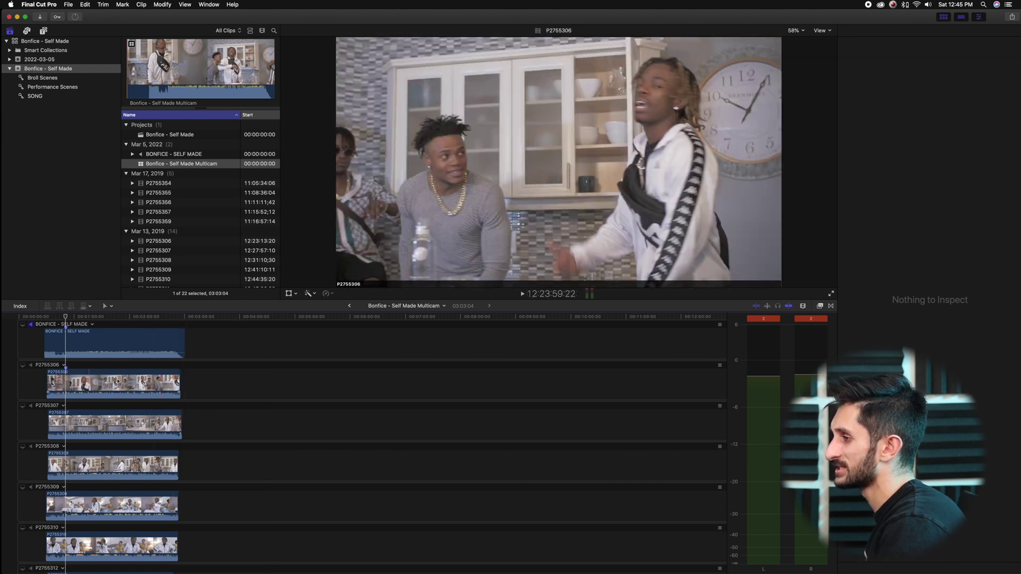
{"action": "scroll", "coordinate": [83, 458], "scroll_direction": "down", "scroll_amount": 2}
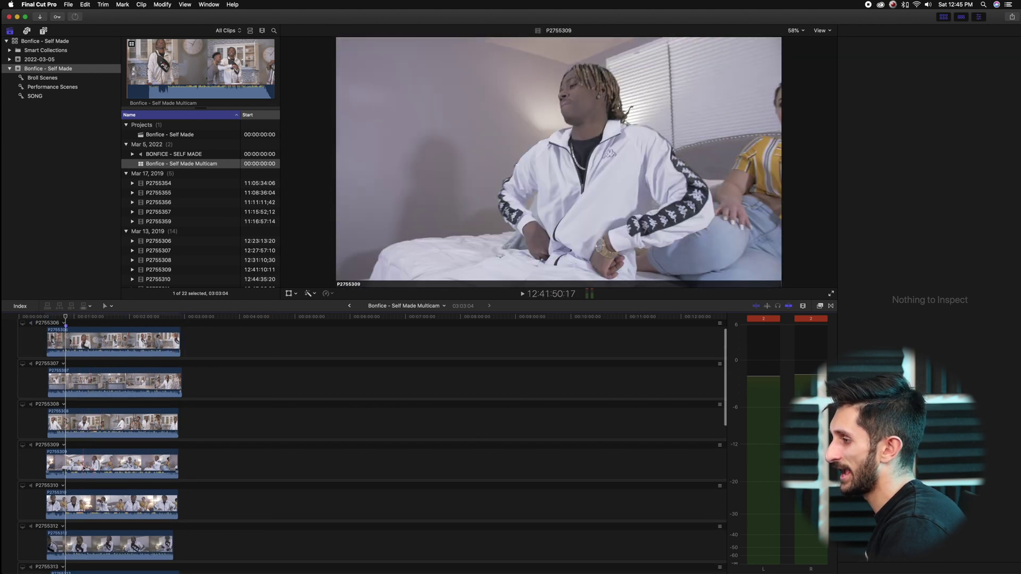
{"action": "scroll", "coordinate": [85, 327], "scroll_direction": "up", "scroll_amount": 2}
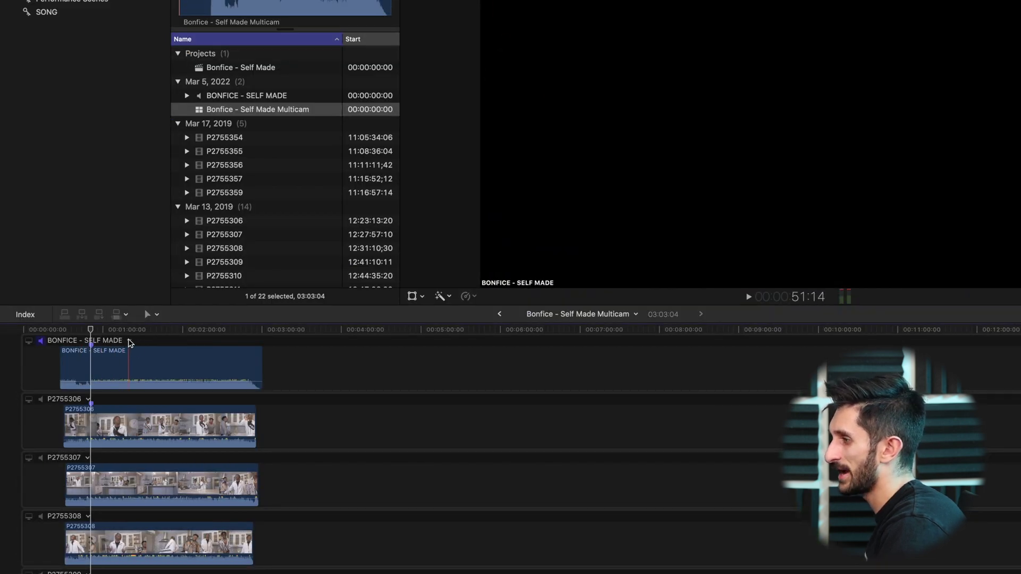
Add a new empty angle directly below the BONFICE - SELF MADE angle.
{"action": "left_click", "coordinate": [129, 343]}
{"action": "left_click", "coordinate": [130, 343]}
{"action": "left_click", "coordinate": [129, 344]}
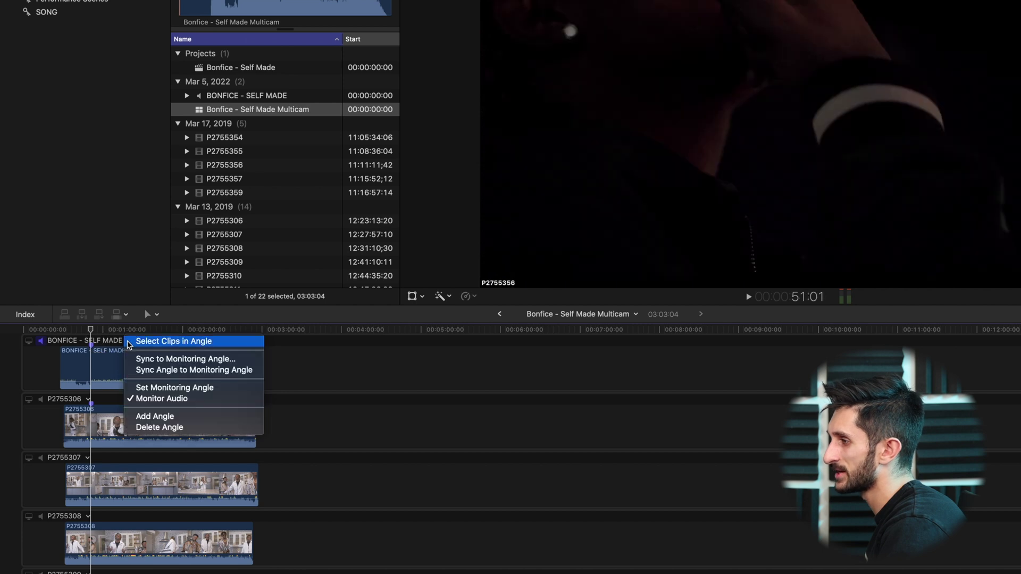
{"action": "left_click", "coordinate": [179, 420]}
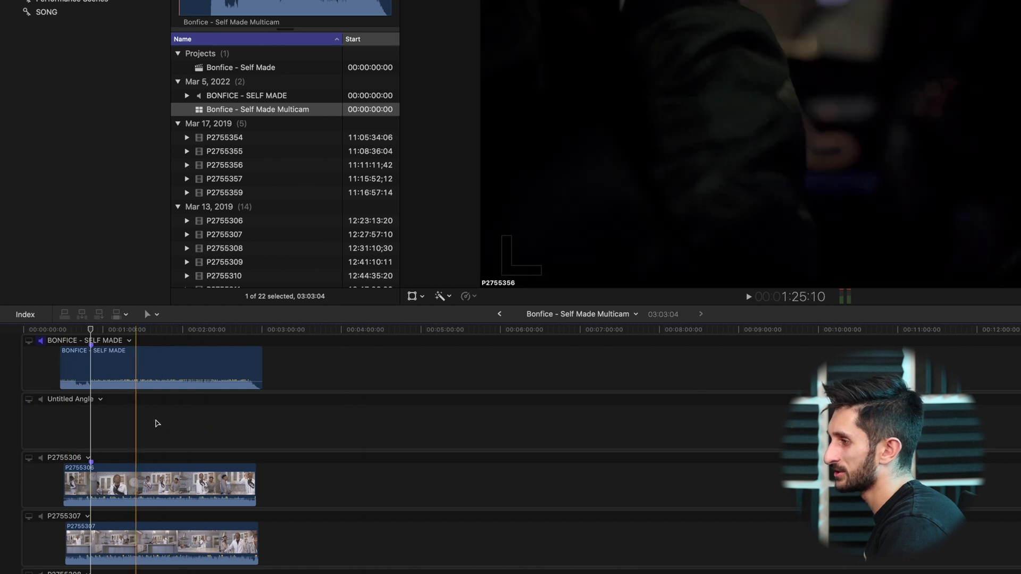
{"action": "left_click", "coordinate": [212, 481]}
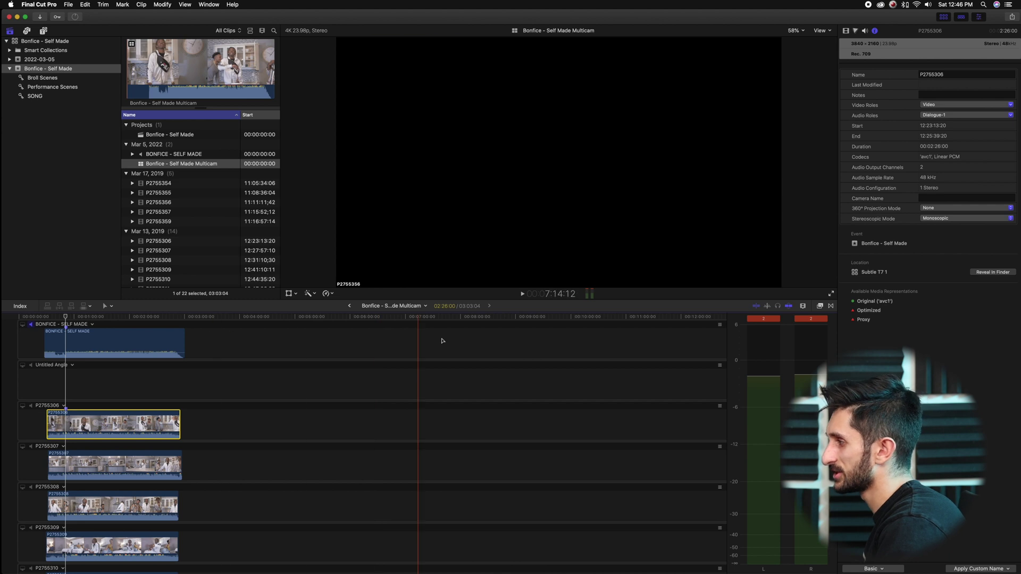
{"action": "left_click", "coordinate": [240, 354]}
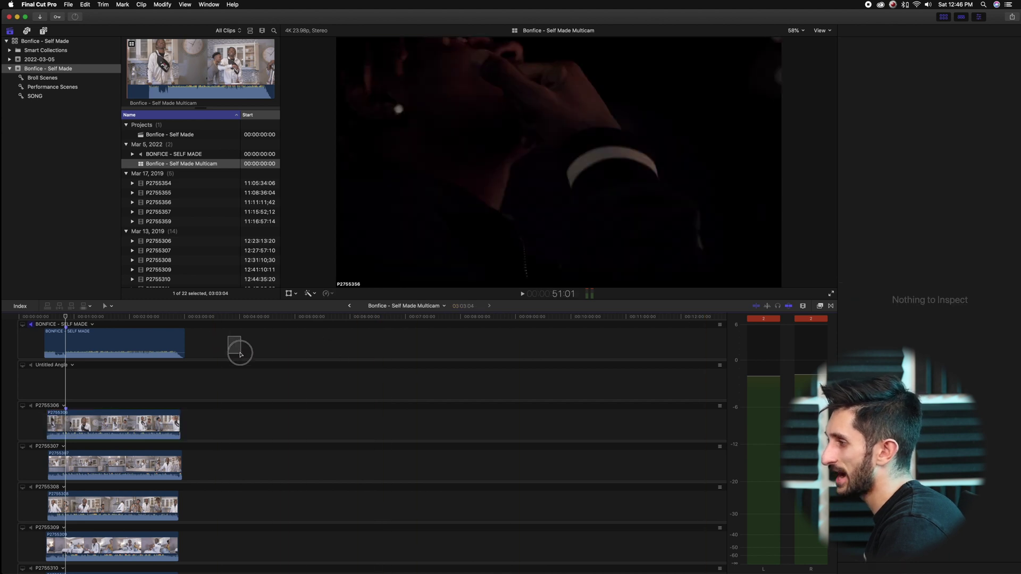
{"action": "left_click_drag", "start_coordinate": [216, 337], "coordinate": [62, 376]}
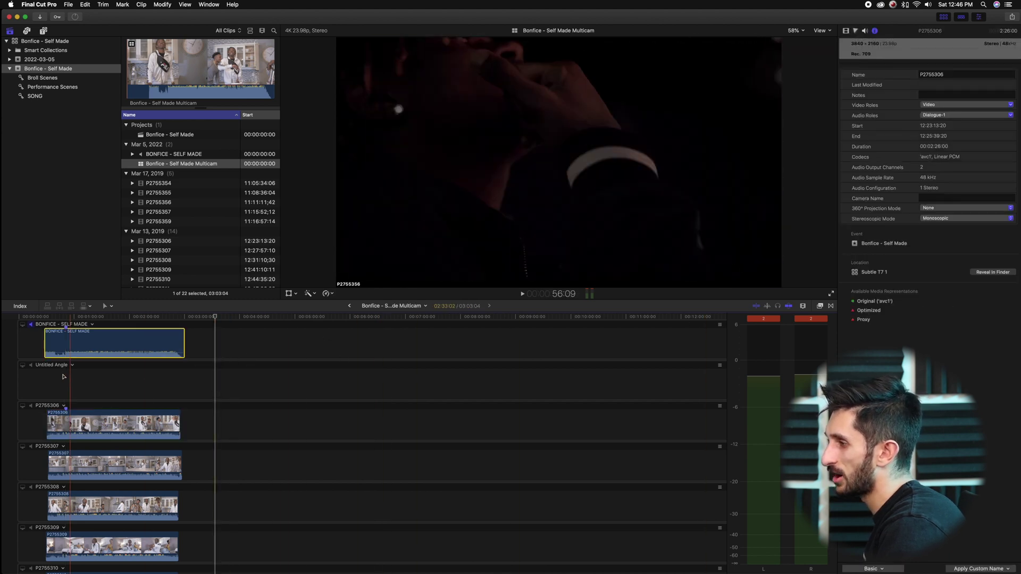
{"action": "left_click", "coordinate": [63, 377]}
{"action": "left_click", "coordinate": [66, 318]}
{"action": "left_click_drag", "start_coordinate": [66, 317], "coordinate": [55, 318]}
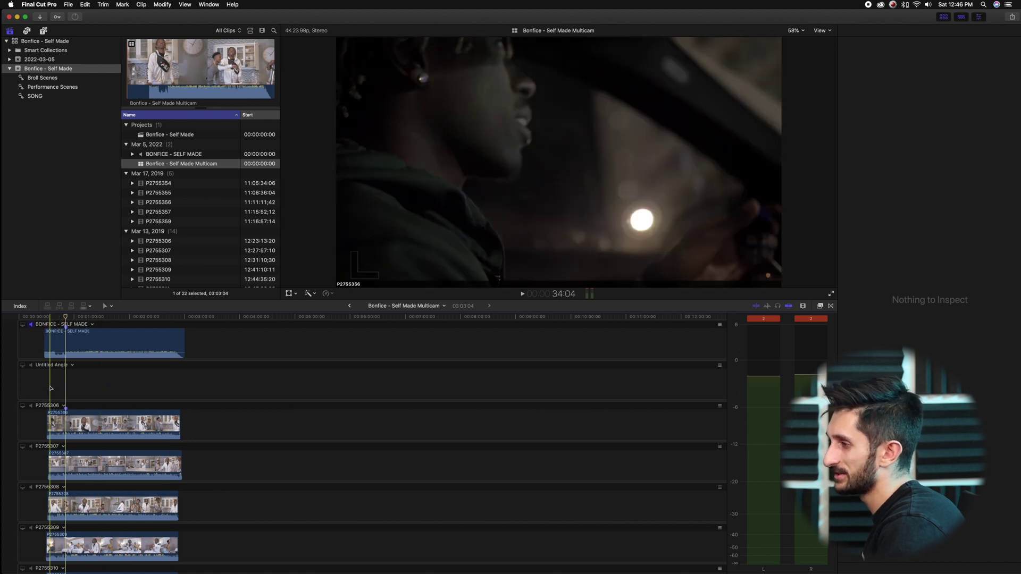
Delete the empty Untitled Angle below the song's angle.
{"action": "left_click", "coordinate": [83, 351]}
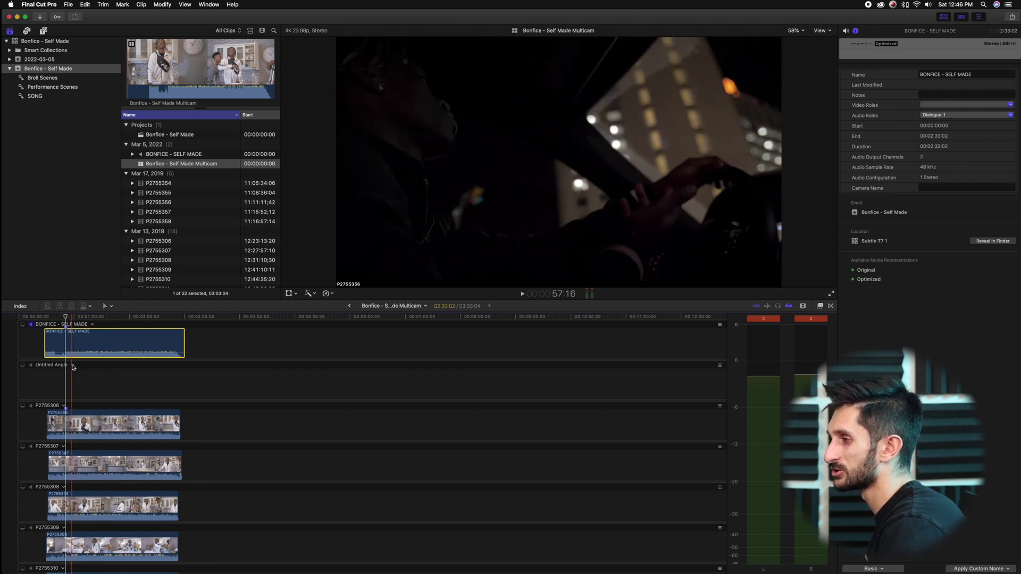
{"action": "right_click", "coordinate": [72, 367]}
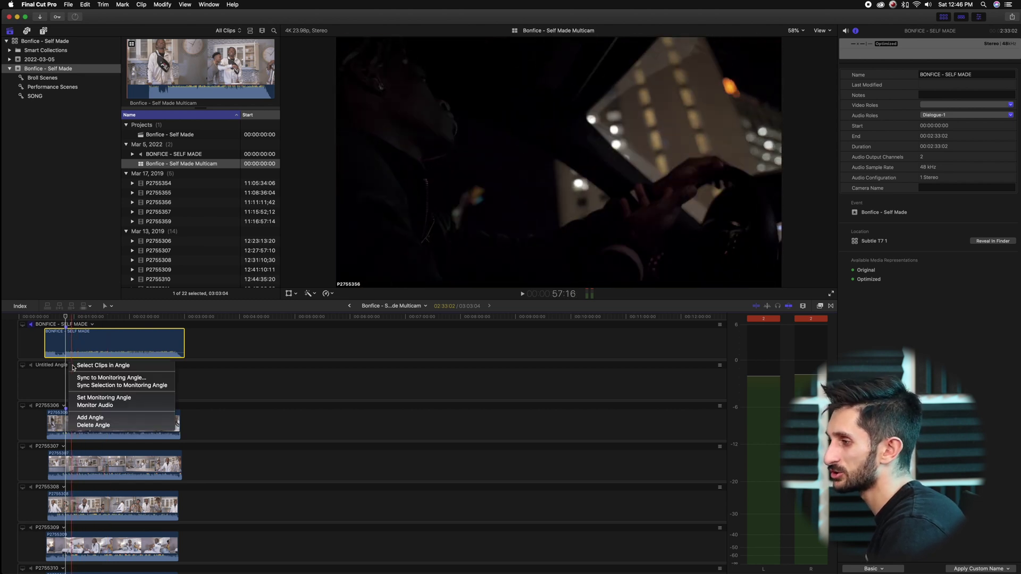
{"action": "left_click", "coordinate": [102, 425]}
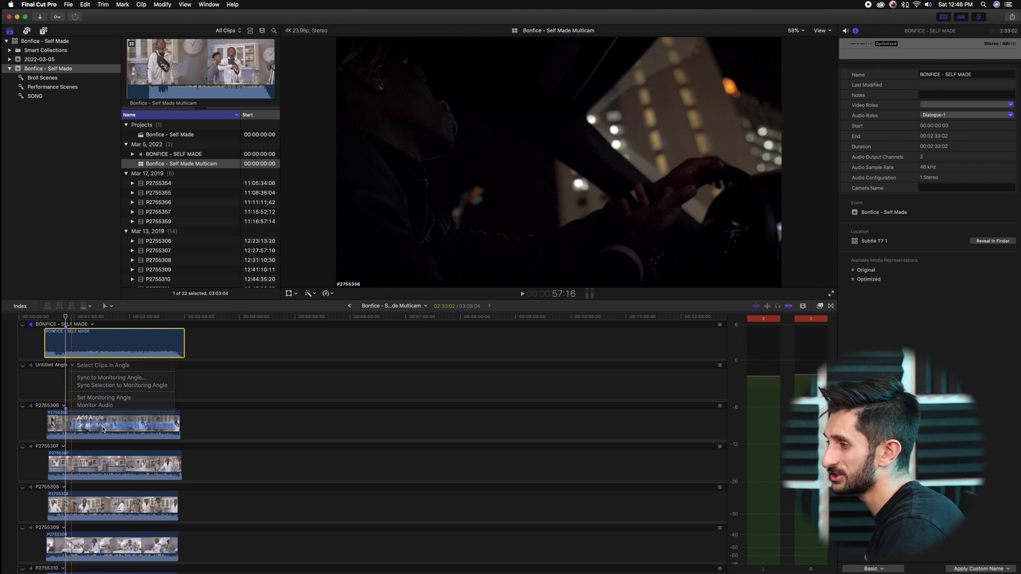
{"action": "key", "text": "super+z"}
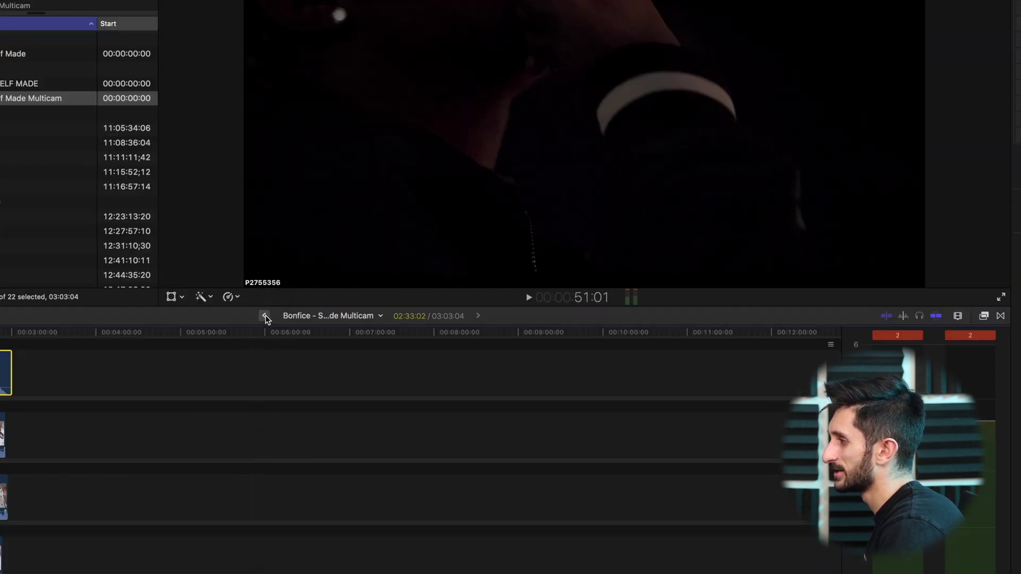
Return from the multicam to the Bonfice - Self Made project, select the BONFICE - SELF MADE song, and open the SONG keyword collection.
{"action": "left_click", "coordinate": [266, 315]}
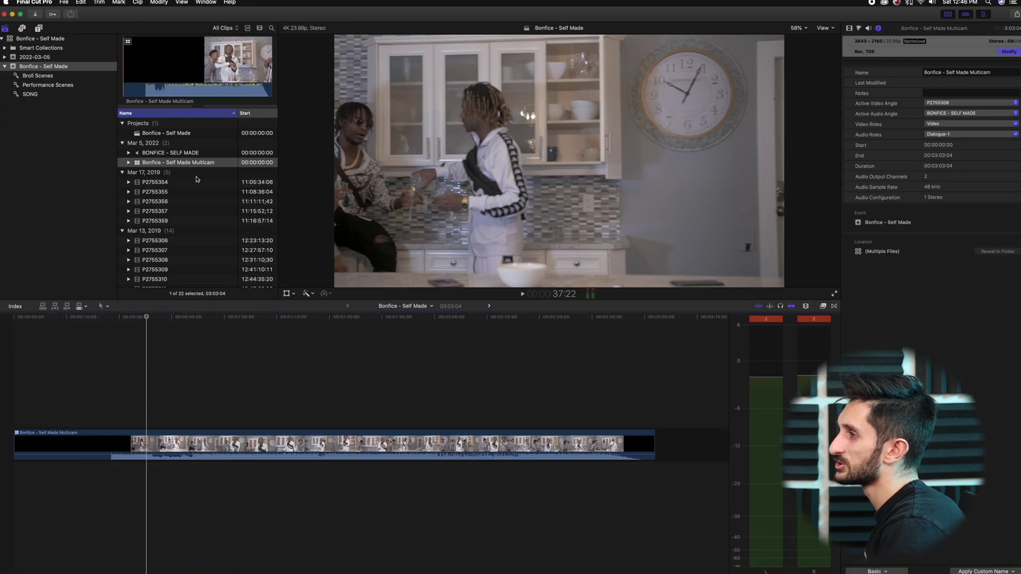
{"action": "left_click", "coordinate": [190, 154]}
{"action": "left_click", "coordinate": [31, 94]}
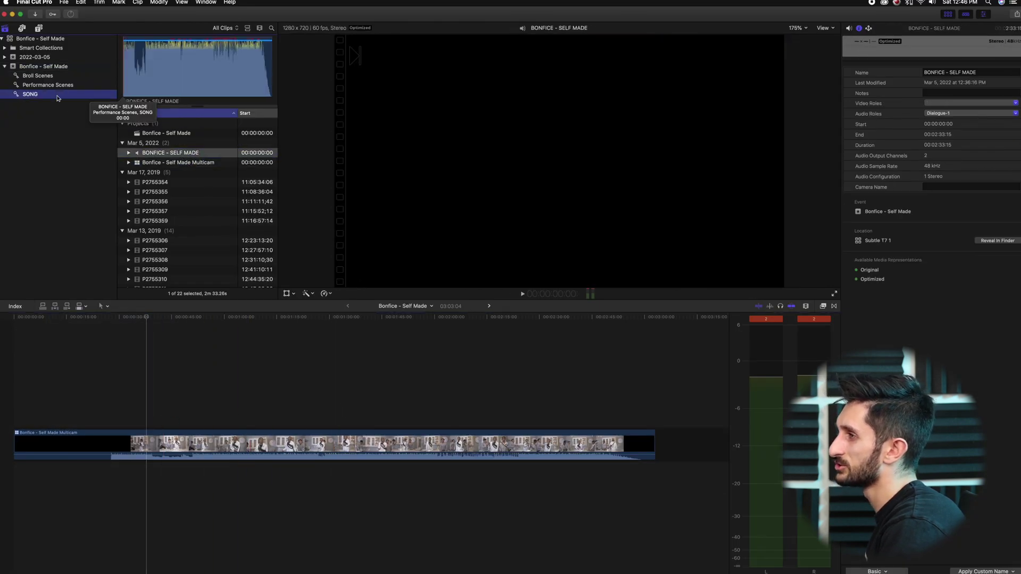
Connect the BONFICE - SELF MADE song beneath the multicam clip, roughly matching the start of the multicam's audio.
{"action": "left_click", "coordinate": [247, 27]}
{"action": "left_click", "coordinate": [176, 96]}
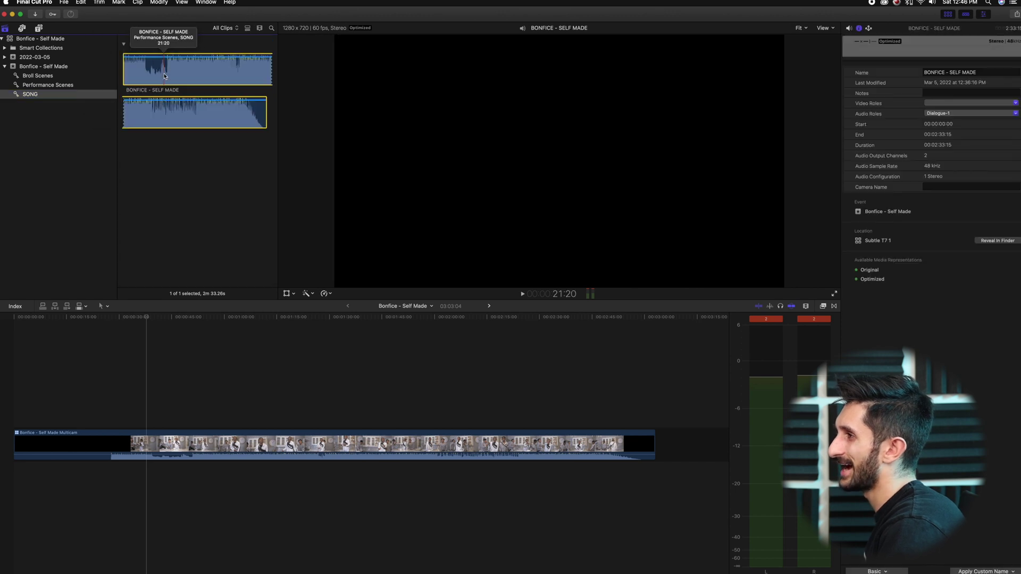
{"action": "left_click_drag", "start_coordinate": [207, 104], "coordinate": [129, 468]}
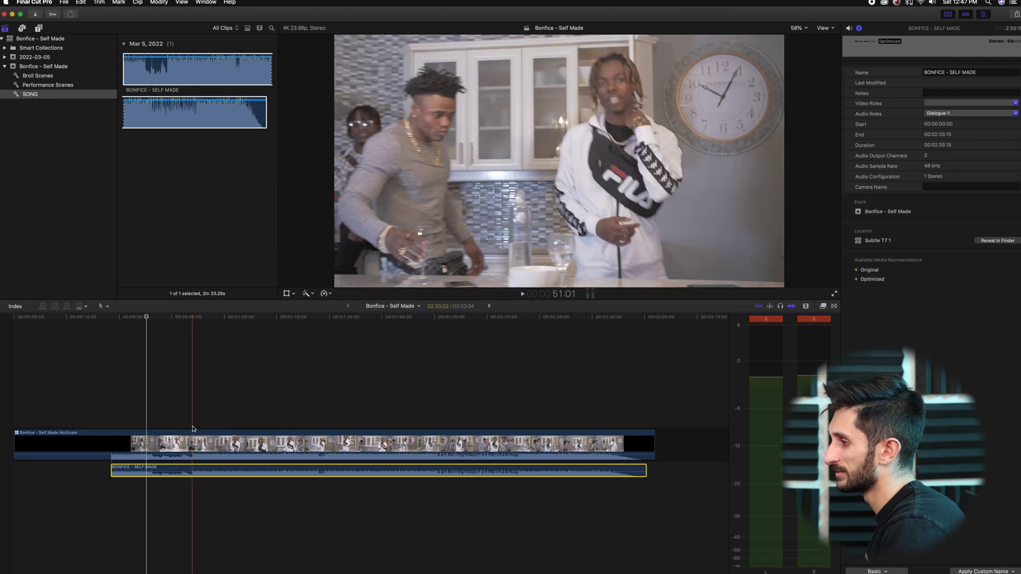
Add a marker to the connected song where its waveform jumps in level, at about 51:01.
{"action": "left_click", "coordinate": [193, 431]}
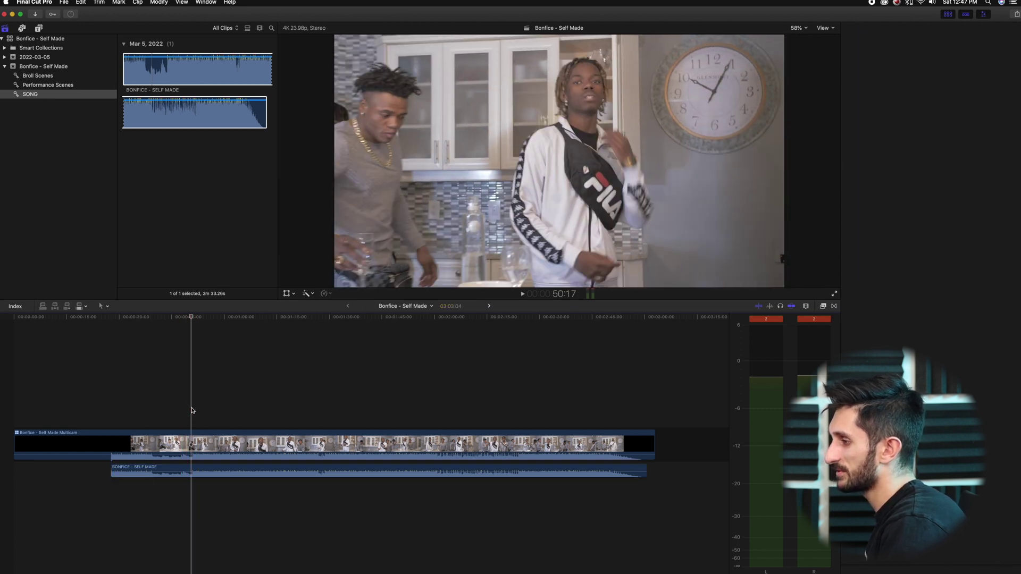
{"action": "key", "text": "super+equal"}
{"action": "key", "text": "super+equal"}
{"action": "key", "text": "super+equal"}
{"action": "key", "text": "super+equal"}
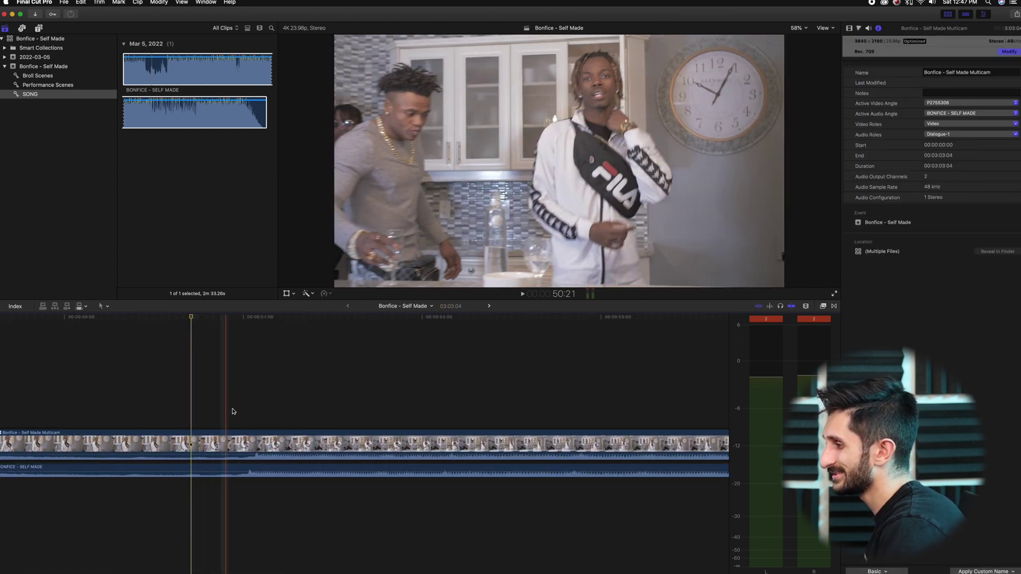
{"action": "key", "text": "super+equal"}
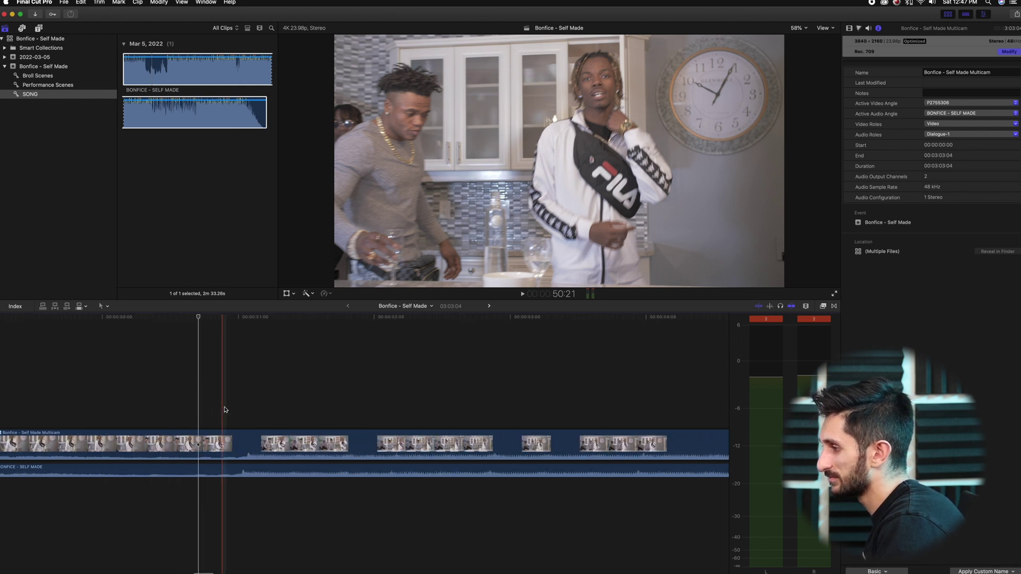
{"action": "key", "text": "super+equal"}
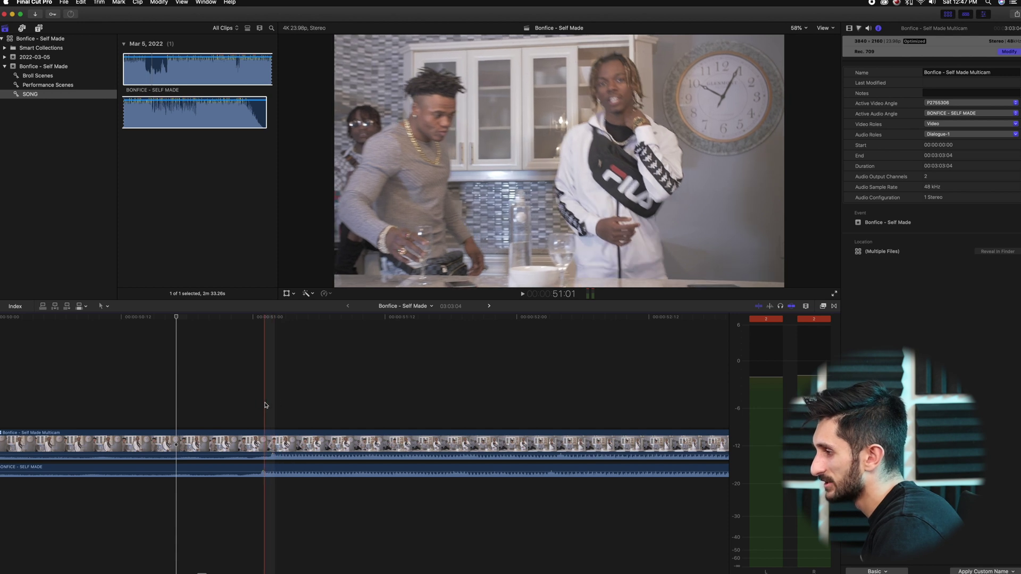
{"action": "left_click", "coordinate": [265, 405]}
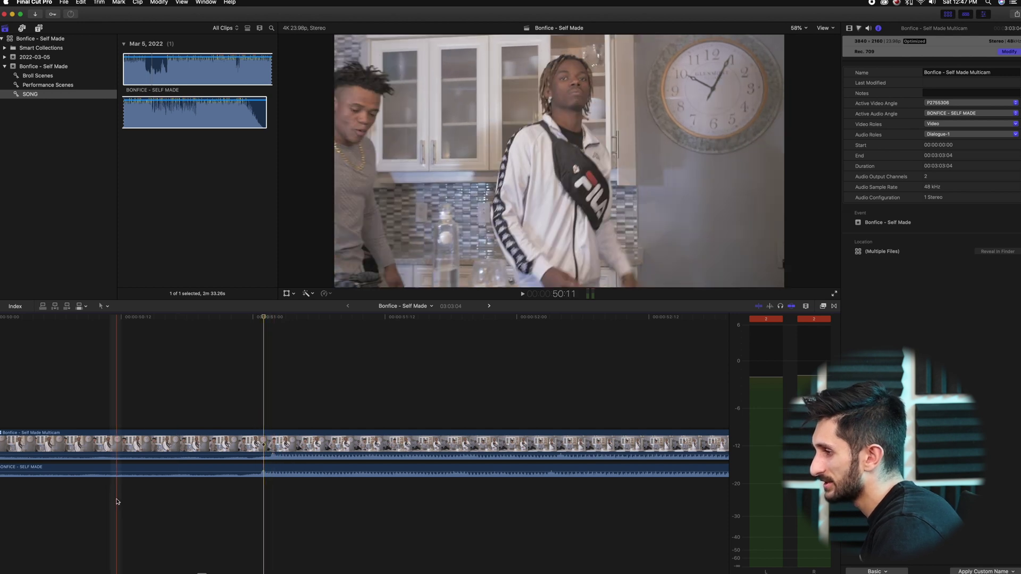
{"action": "left_click", "coordinate": [126, 471]}
{"action": "key", "text": "m"}
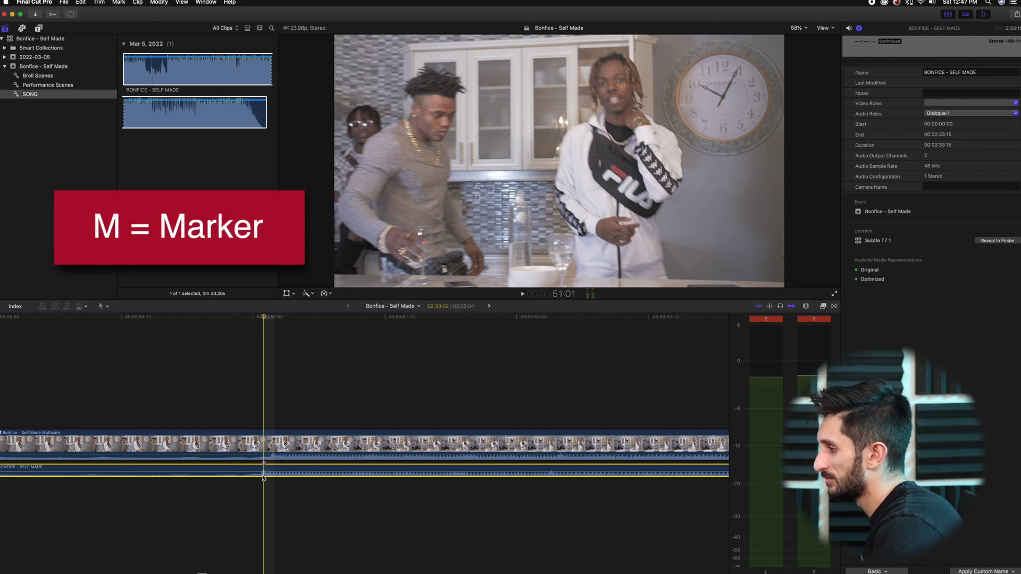
Add a marker to the multicam clip at the same jump in its audio waveform.
{"action": "left_click_drag", "start_coordinate": [266, 321], "coordinate": [276, 325]}
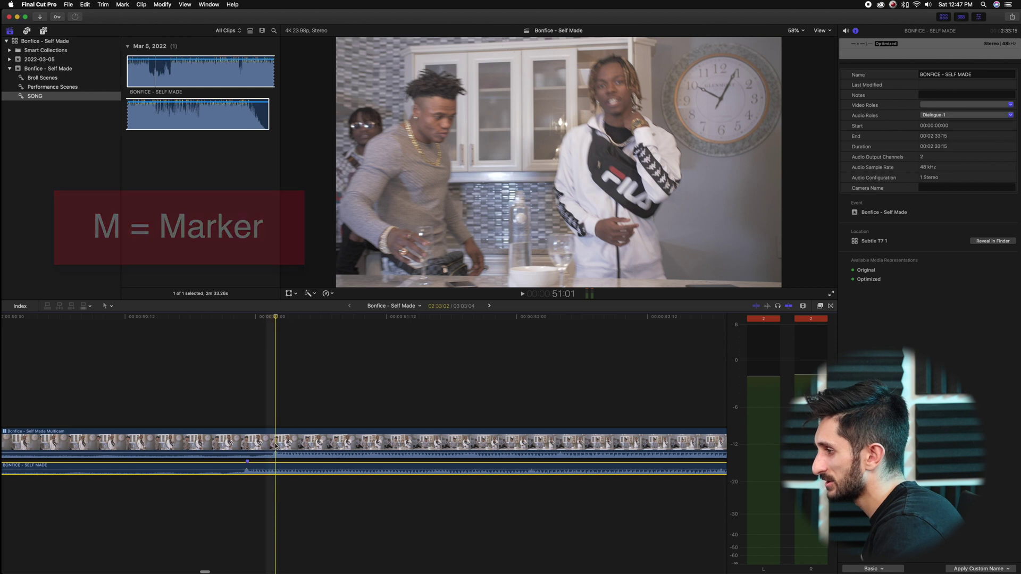
{"action": "key", "text": "c"}
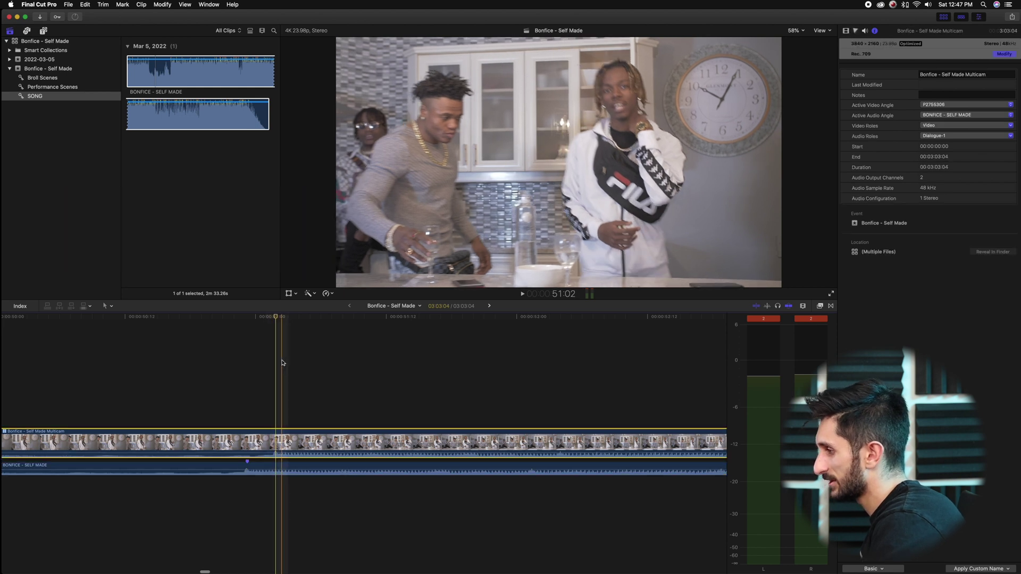
{"action": "key", "text": "m"}
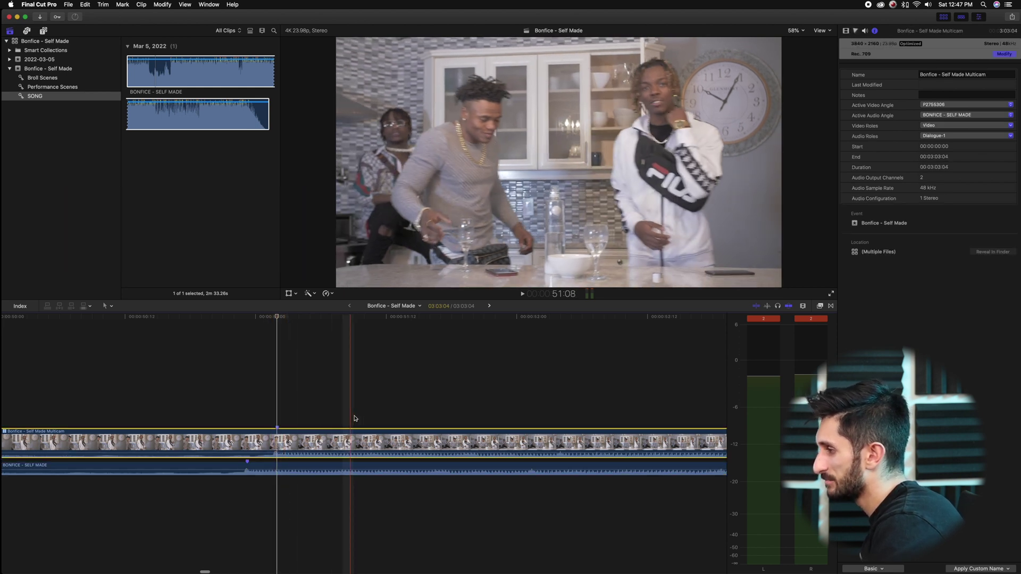
Slide the connected song until its marker lines up with the multicam's marker, and play the section to check the sync.
{"action": "left_click", "coordinate": [346, 414]}
{"action": "left_click_drag", "start_coordinate": [260, 468], "coordinate": [278, 468]}
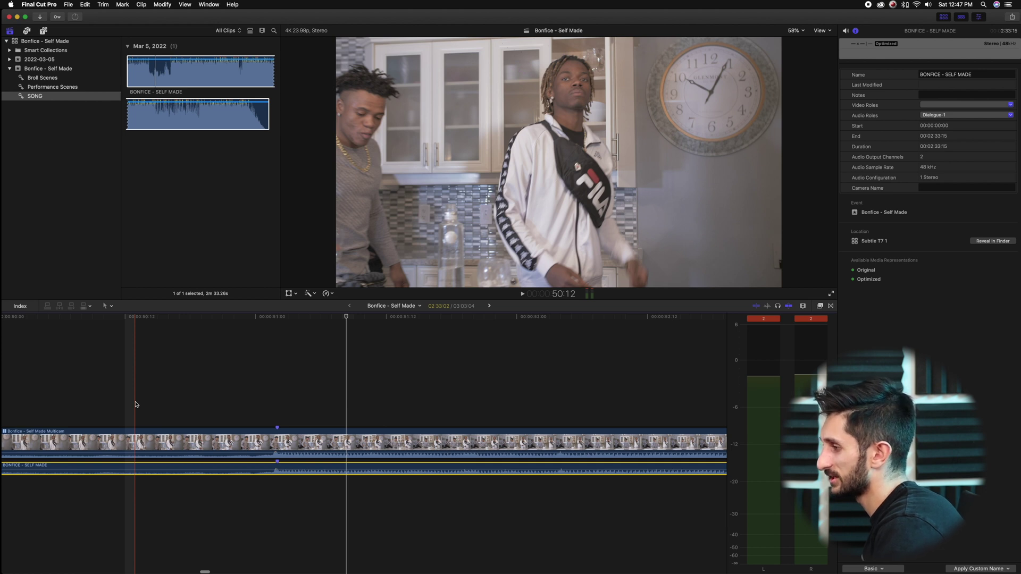
{"action": "key", "text": "space"}
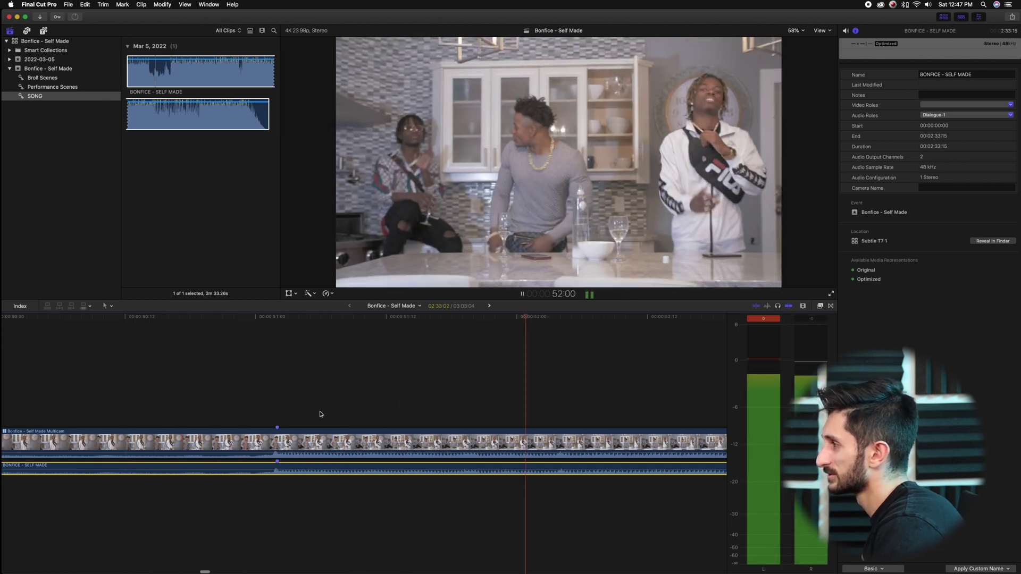
{"action": "left_click_drag", "start_coordinate": [312, 466], "coordinate": [312, 475]}
{"action": "key", "text": "space"}
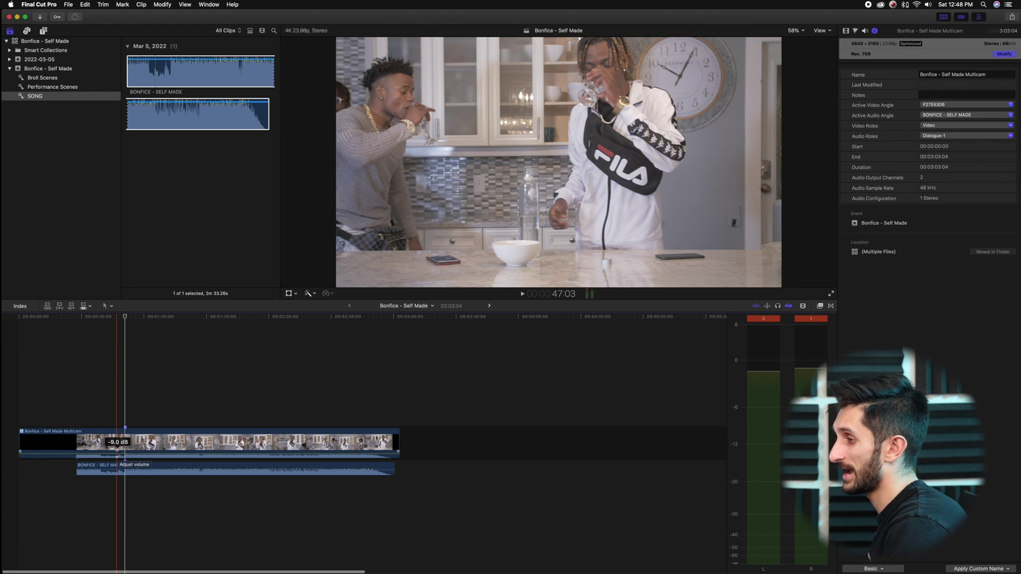
Turn the Bonfice - Self Made Multicam clip's volume all the way down so only the connected song is heard.
{"action": "key", "text": "super+equal"}
{"action": "key", "text": "super+equal"}
{"action": "key", "text": "super+equal"}
{"action": "key", "text": "super+equal"}
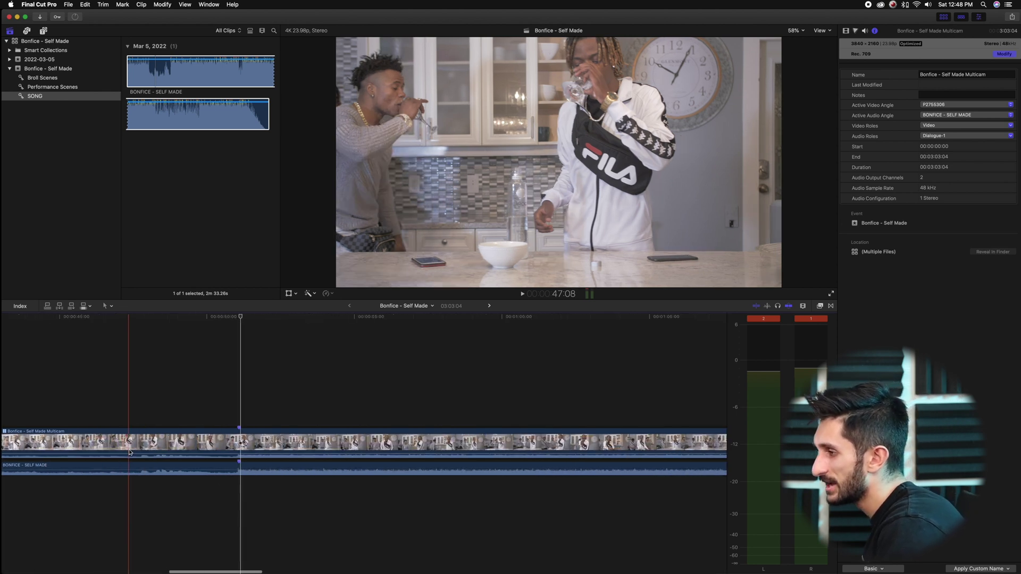
{"action": "mouse_move", "coordinate": [141, 453]}
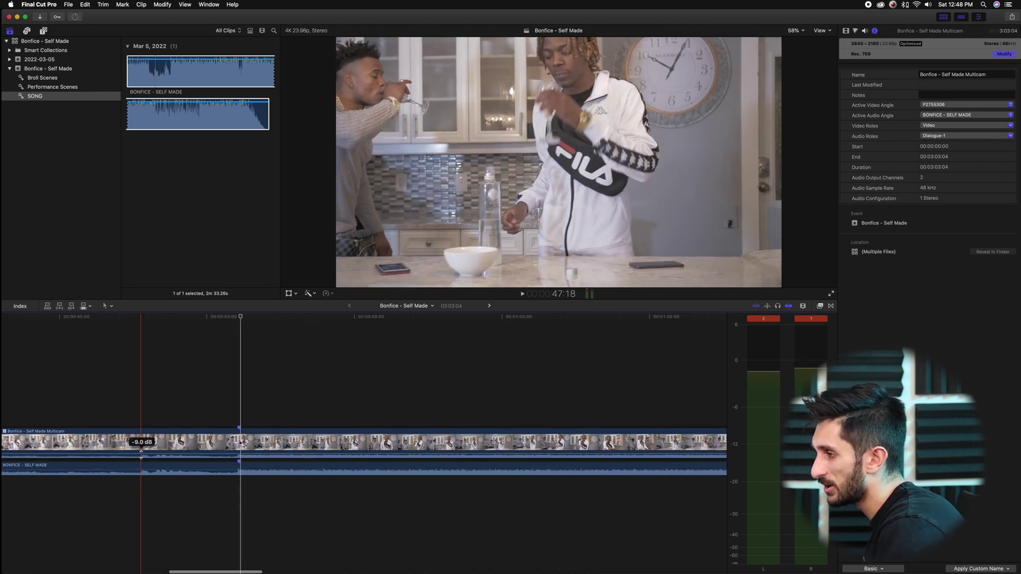
{"action": "left_click_drag", "start_coordinate": [141, 453], "coordinate": [151, 463]}
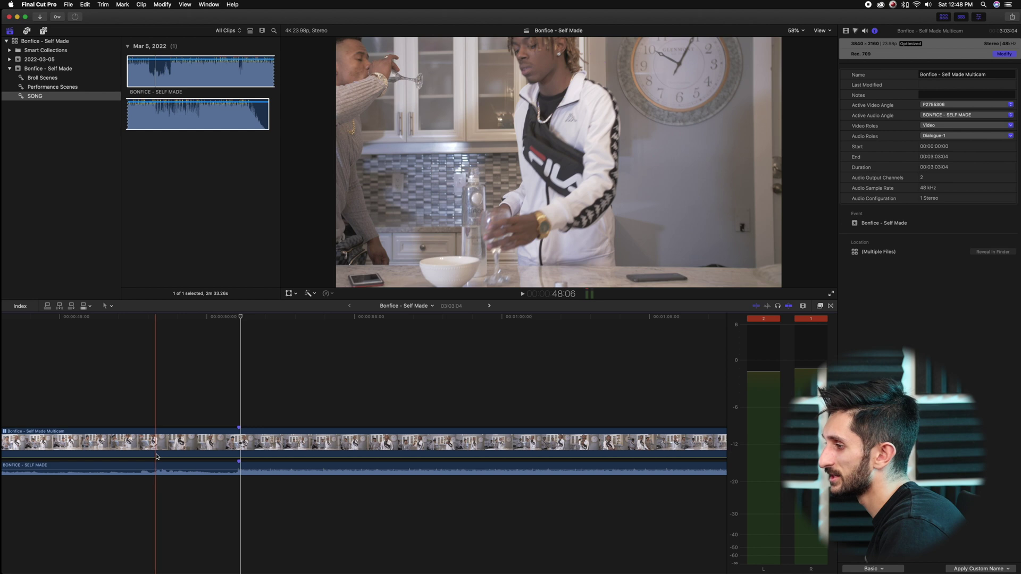
{"action": "left_click", "coordinate": [156, 444]}
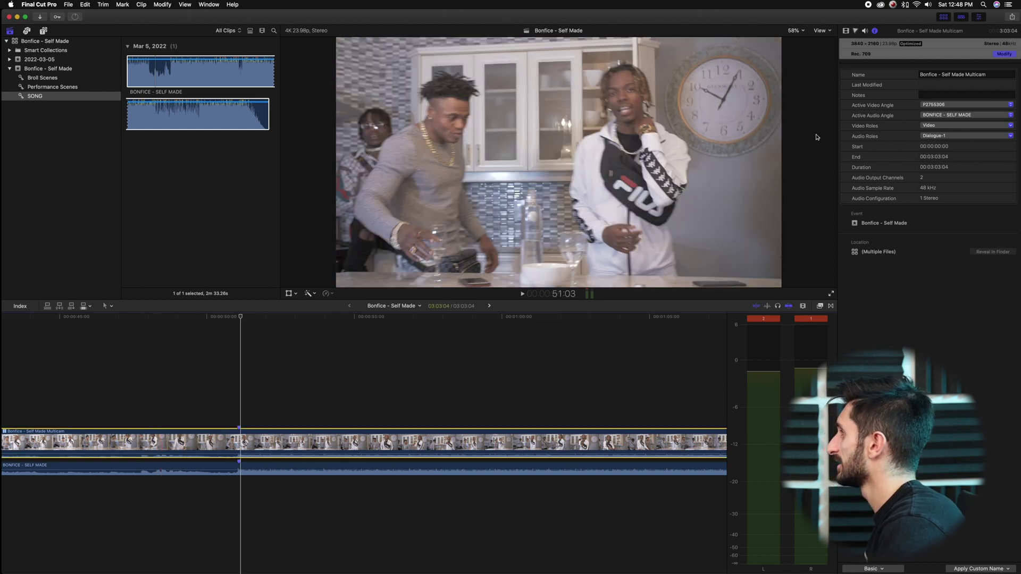
{"action": "left_click", "coordinate": [865, 30]}
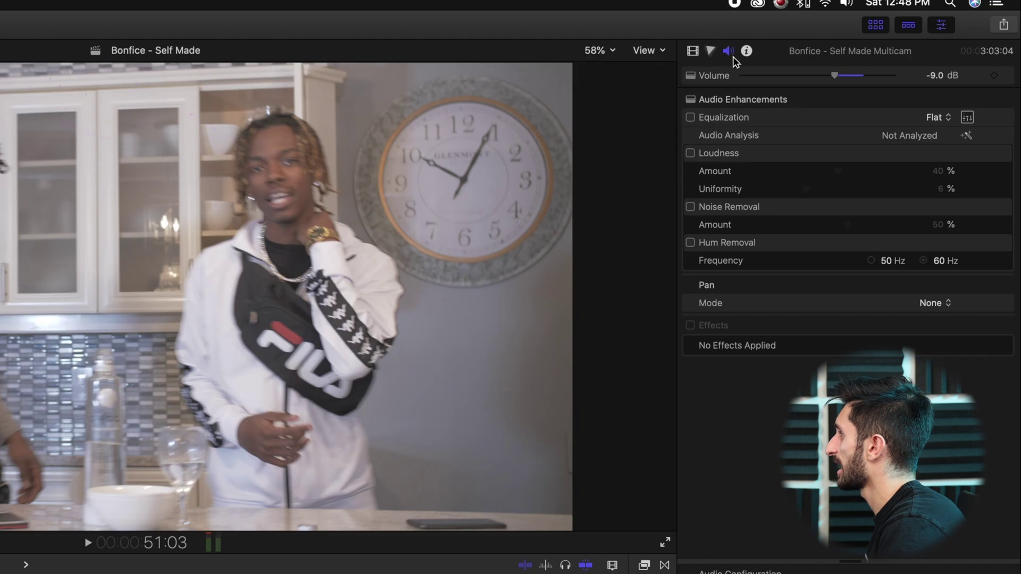
{"action": "left_click_drag", "start_coordinate": [834, 75], "coordinate": [787, 77]}
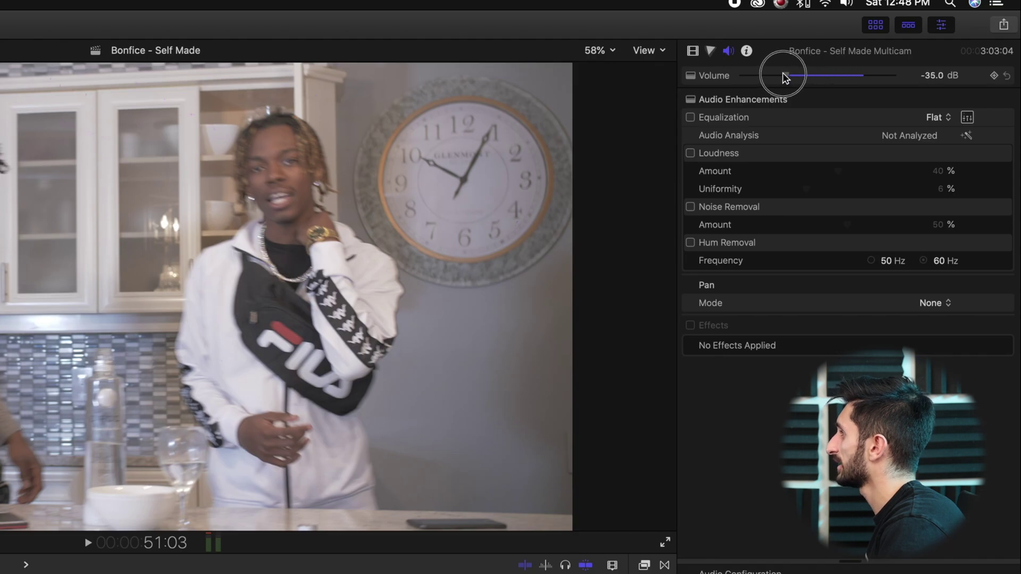
{"action": "left_click_drag", "start_coordinate": [721, 83], "coordinate": [698, 84]}
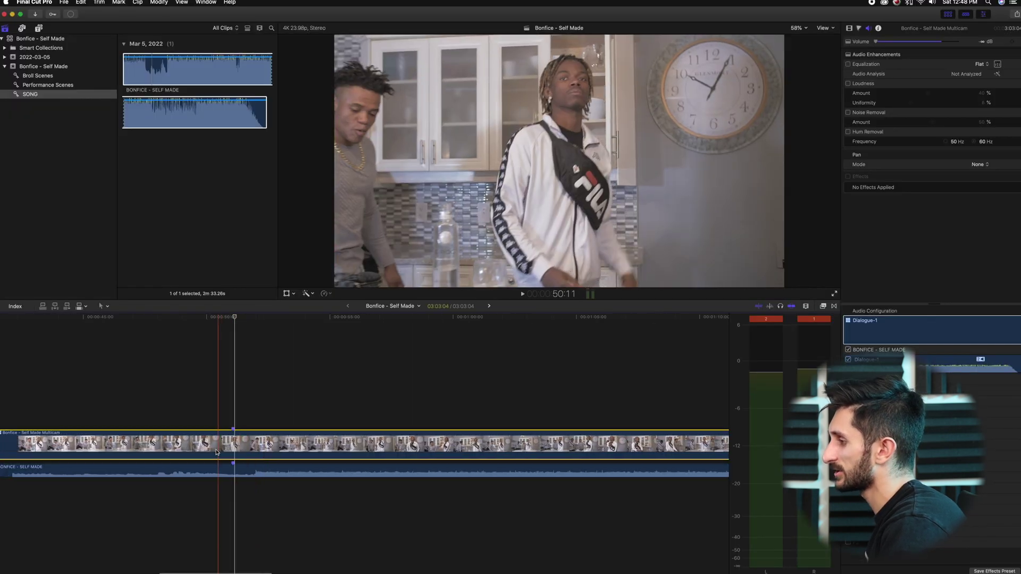
Trim the start of the multicam clip to the beginning of the connected song.
{"action": "key", "text": "shift+z"}
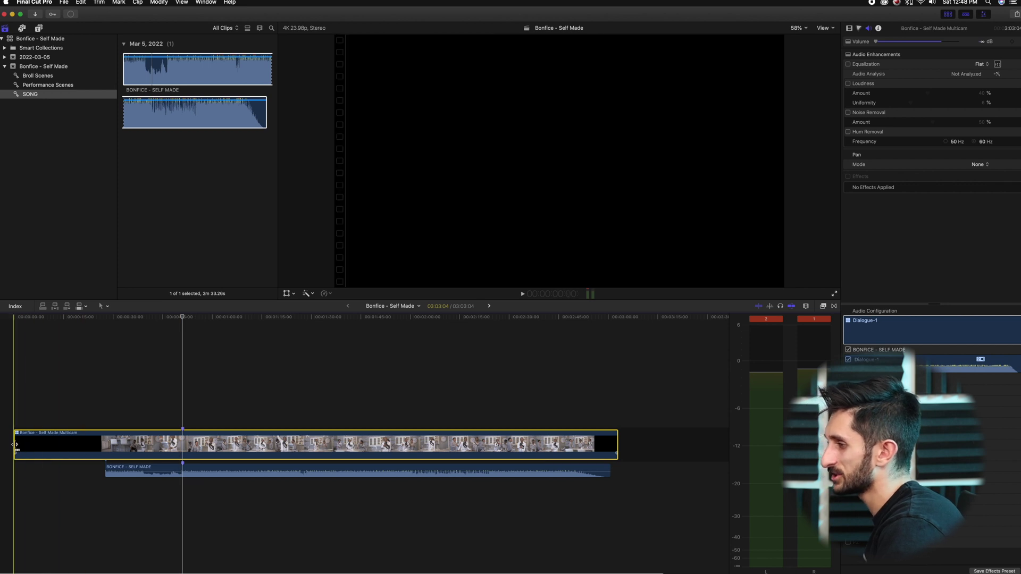
{"action": "left_click_drag", "start_coordinate": [15, 443], "coordinate": [104, 449]}
{"action": "left_click", "coordinate": [103, 410]}
{"action": "key", "text": "super+equal"}
{"action": "key", "text": "super+equal"}
{"action": "key", "text": "super+equal"}
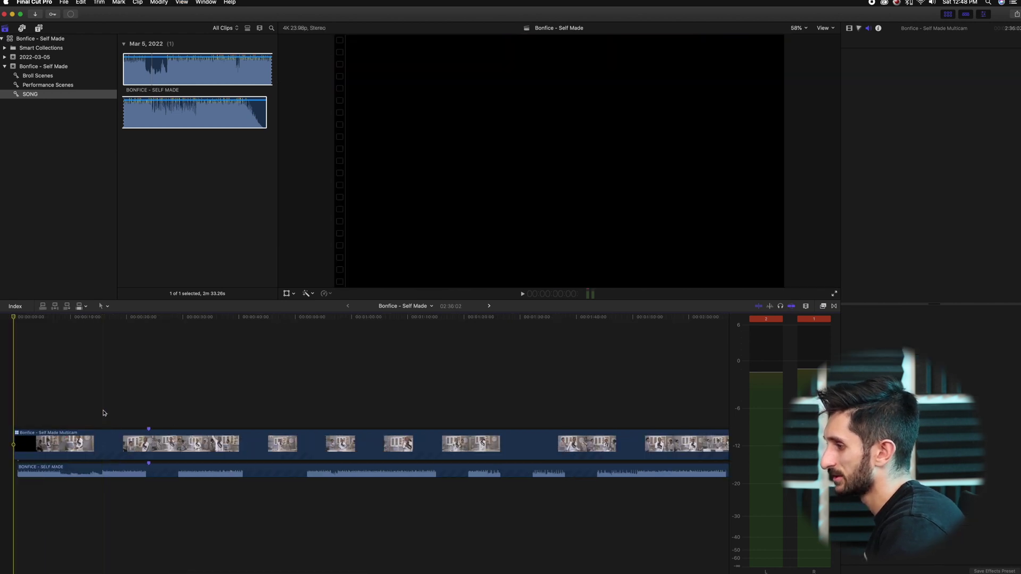
{"action": "left_click_drag", "start_coordinate": [16, 443], "coordinate": [69, 445]}
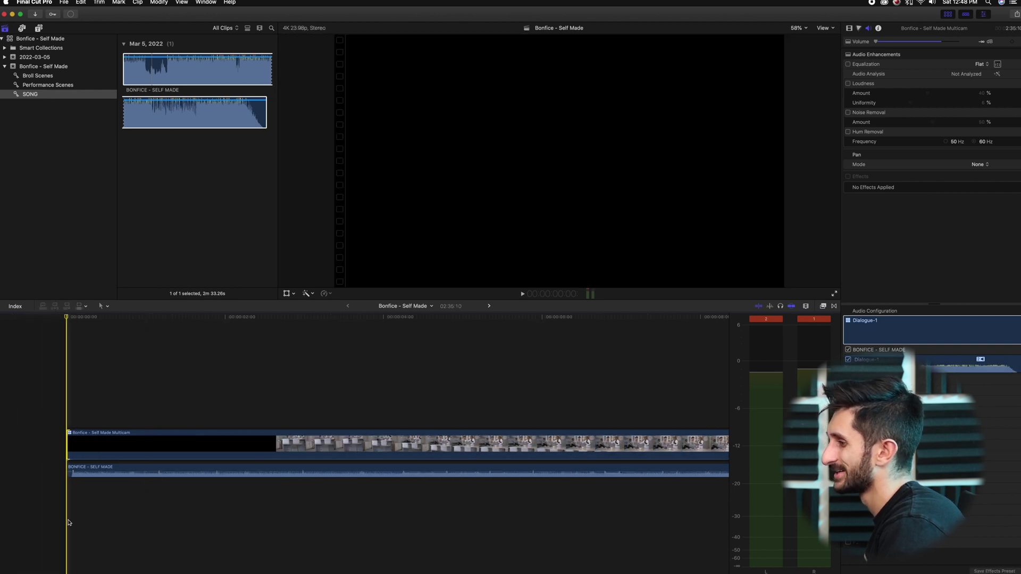
{"action": "key", "text": "super+minus"}
{"action": "key", "text": "super+minus"}
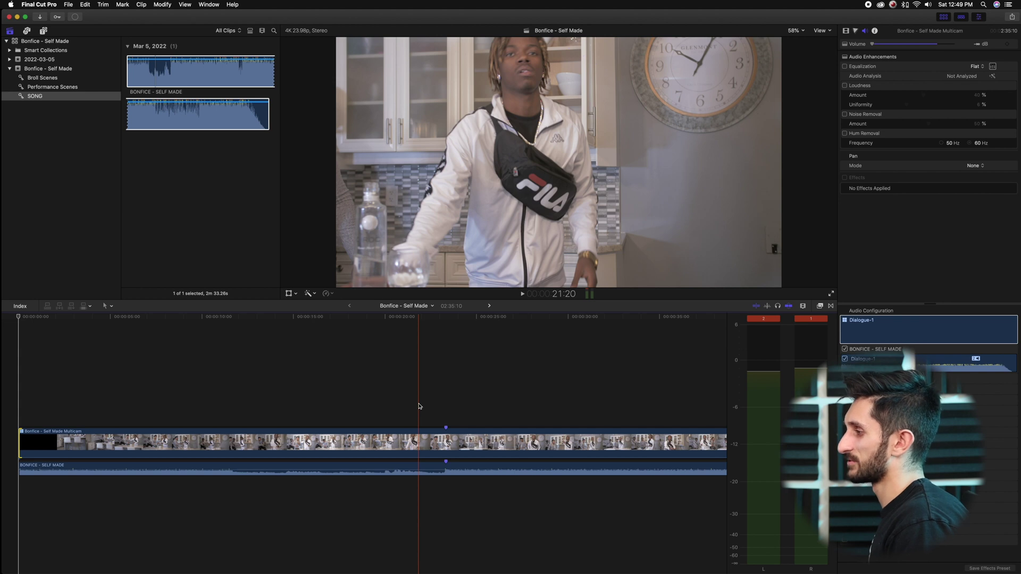
Select the multicam clip at its marker and show the Angles viewer beside the main viewer.
{"action": "scroll", "coordinate": [419, 406], "scroll_direction": "right", "scroll_amount": 2}
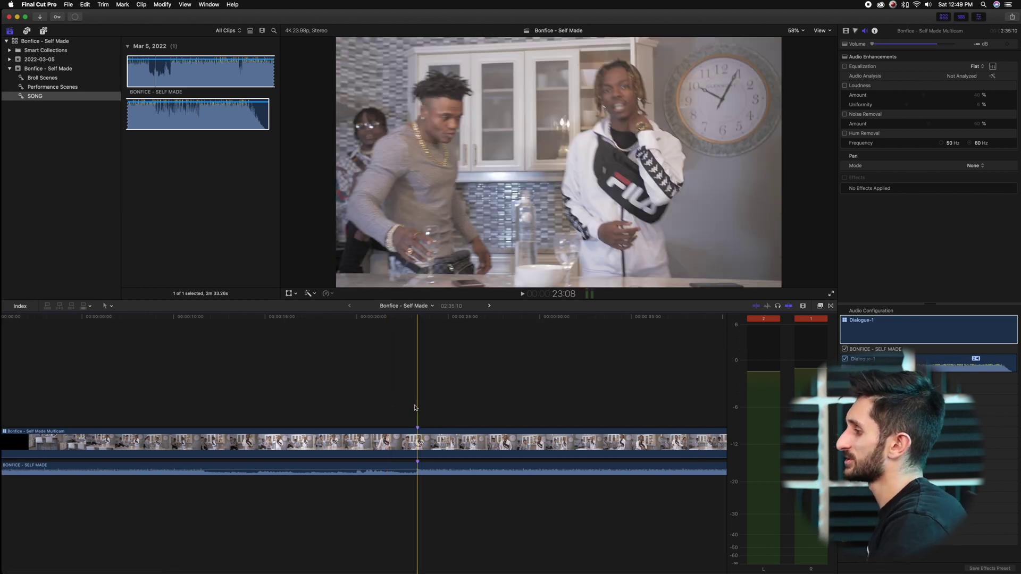
{"action": "left_click", "coordinate": [417, 452]}
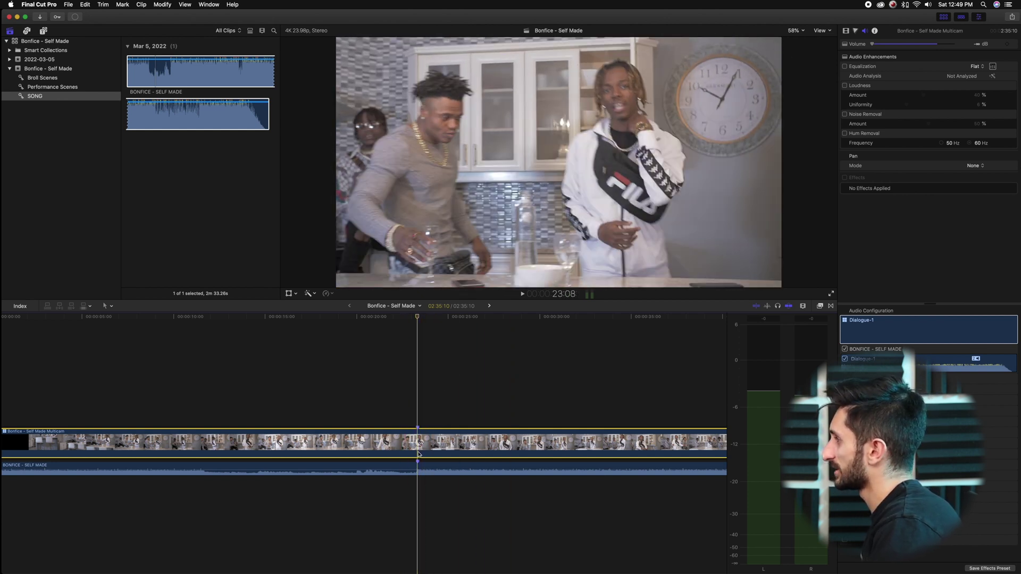
{"action": "left_click", "coordinate": [830, 33]}
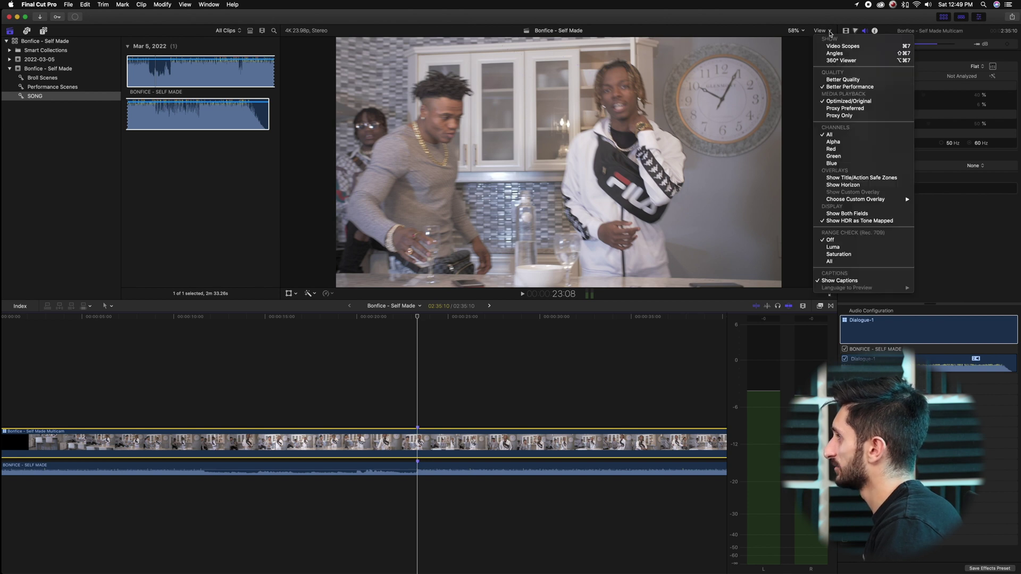
{"action": "left_click", "coordinate": [853, 54]}
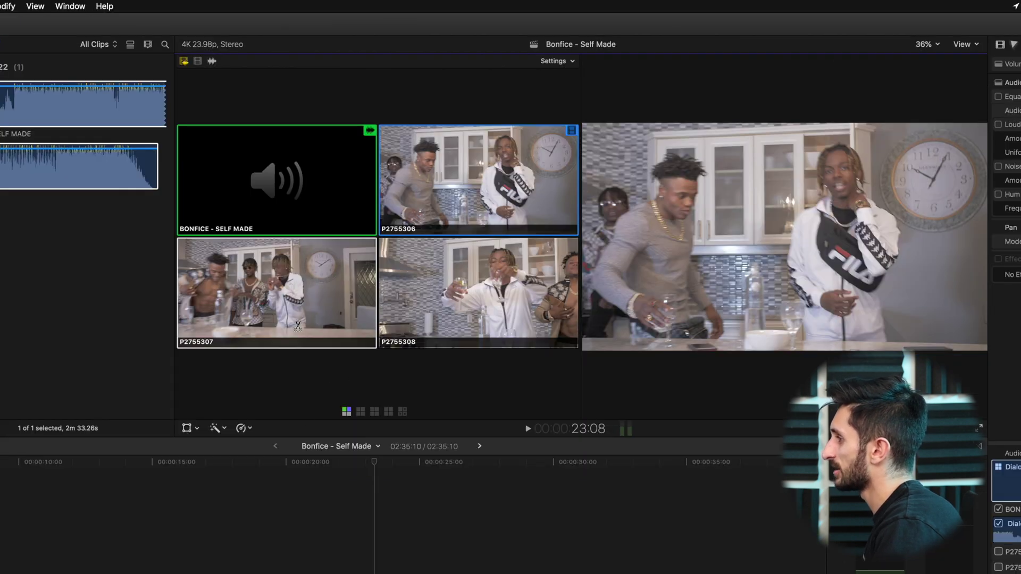
Page through all the banks of multicam angles and return to the first bank.
{"action": "left_click", "coordinate": [360, 413]}
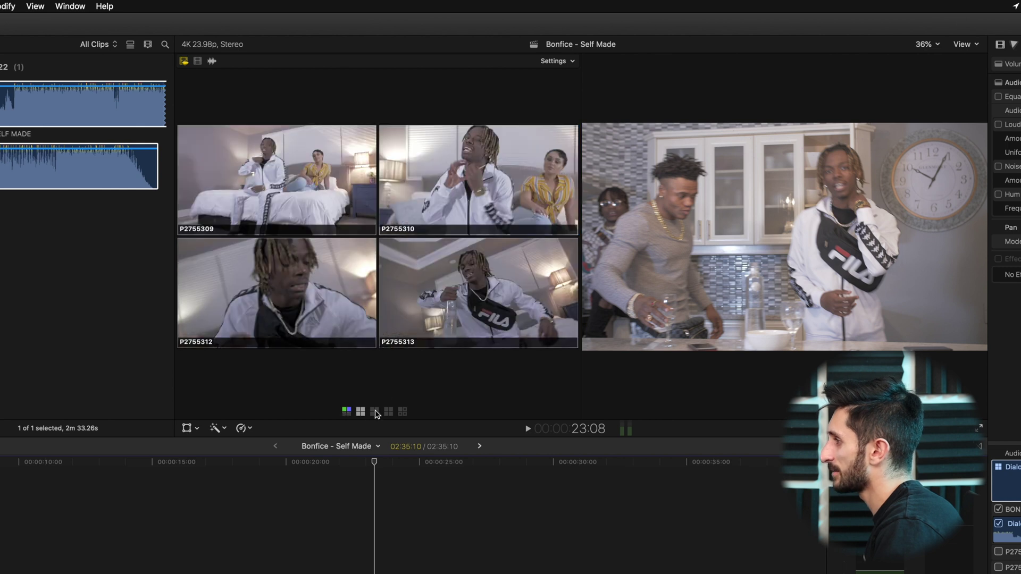
{"action": "left_click", "coordinate": [374, 413]}
{"action": "left_click", "coordinate": [389, 413]}
{"action": "left_click", "coordinate": [402, 413]}
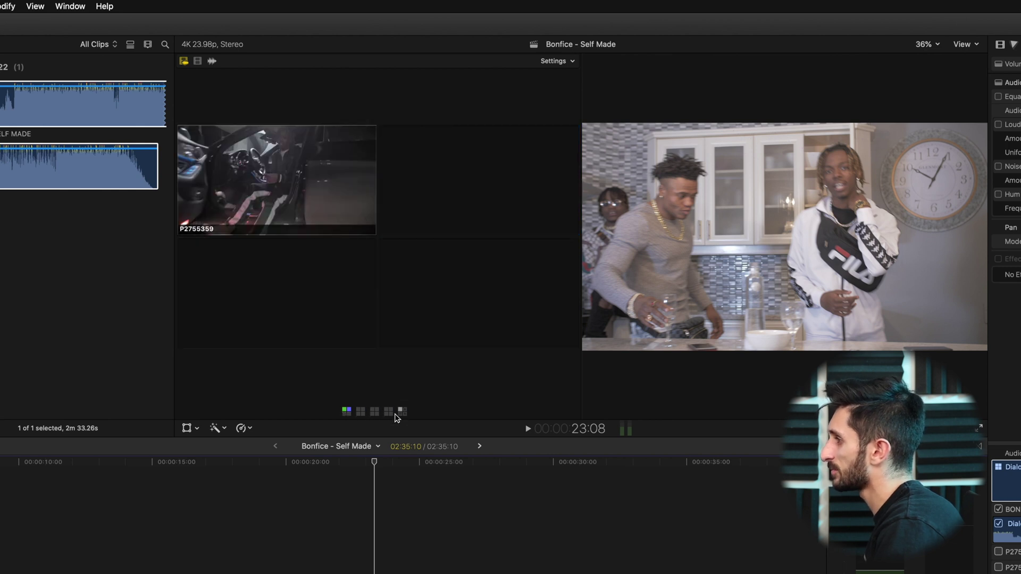
{"action": "left_click", "coordinate": [387, 412]}
{"action": "left_click", "coordinate": [375, 413]}
{"action": "left_click", "coordinate": [360, 412]}
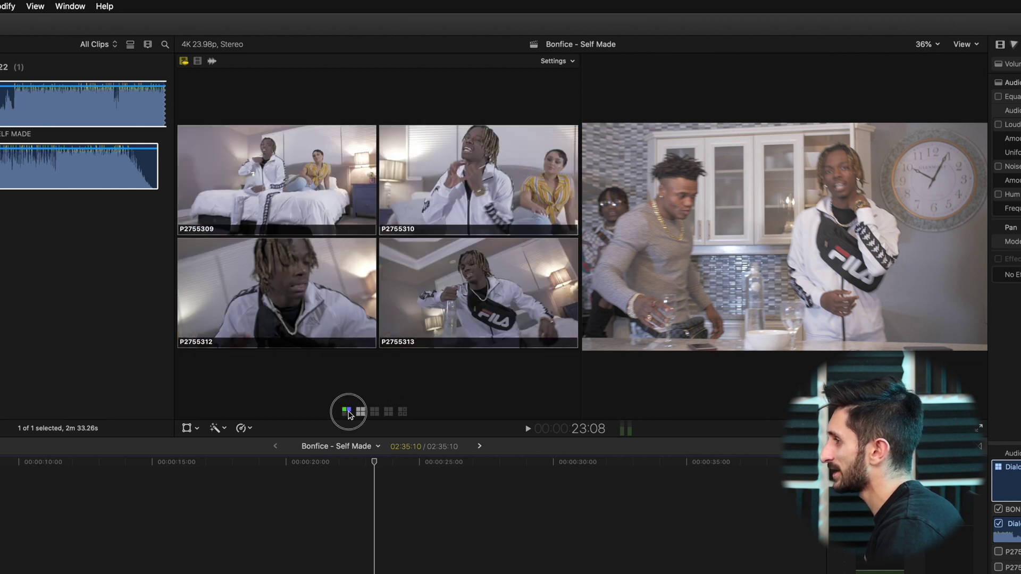
{"action": "left_click", "coordinate": [347, 412]}
Set the angle viewer to display 9 angles at once, and open the multicam clip's individual angles for editing.
{"action": "left_click", "coordinate": [555, 61]}
{"action": "left_click", "coordinate": [565, 71]}
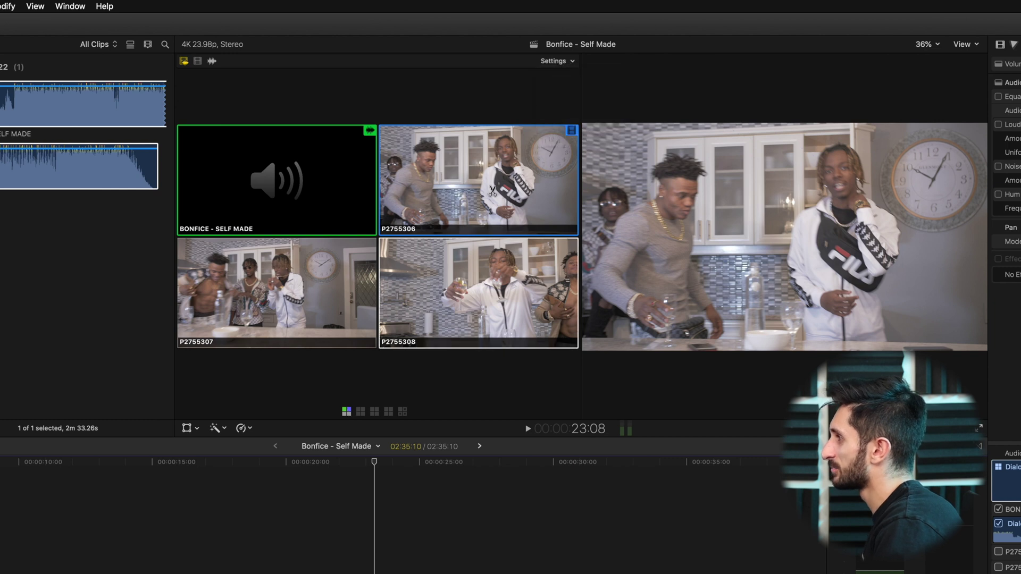
{"action": "left_click", "coordinate": [573, 60]}
{"action": "left_click", "coordinate": [572, 101]}
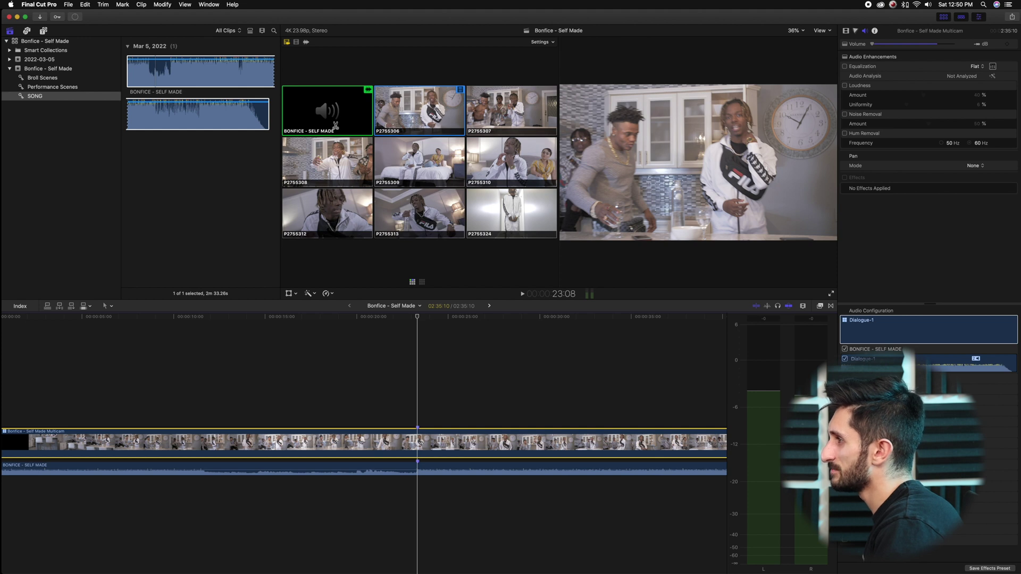
{"action": "double_click", "coordinate": [415, 444]}
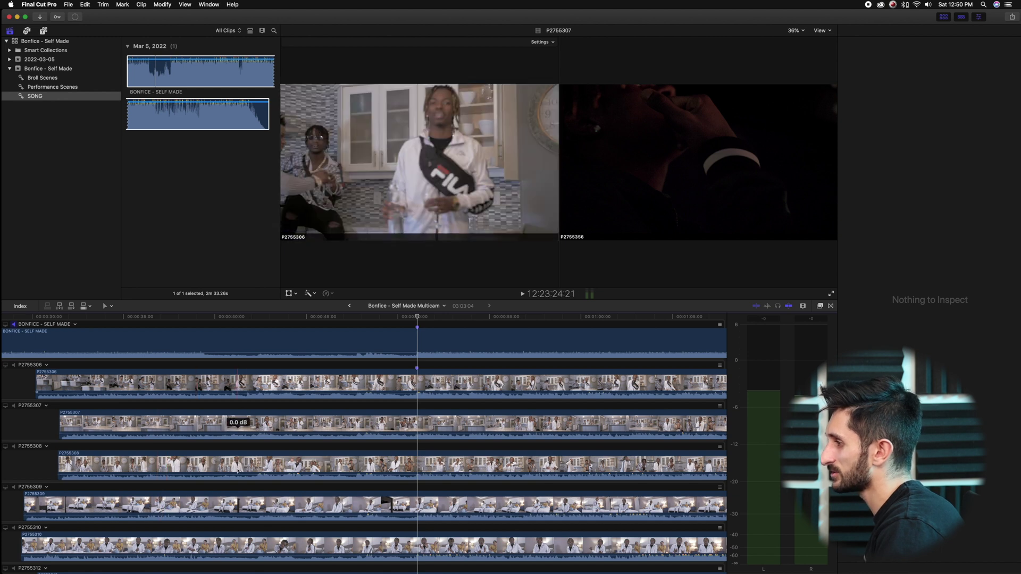
Return to the Bonfice - Self Made timeline and cut the multicam clip at its marker to angle P2755325 from the second bank.
{"action": "left_click", "coordinate": [350, 307]}
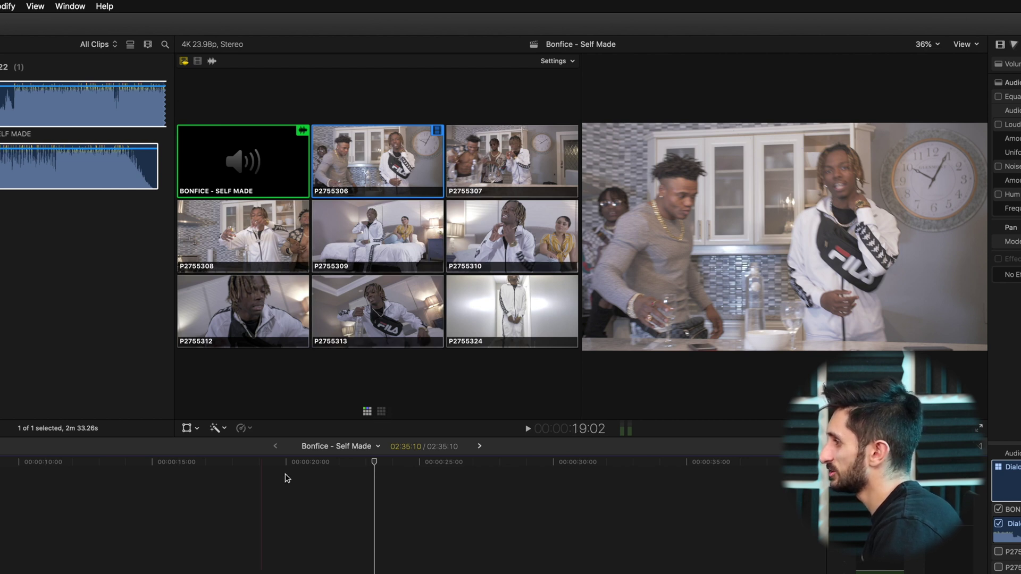
{"action": "left_click", "coordinate": [381, 413]}
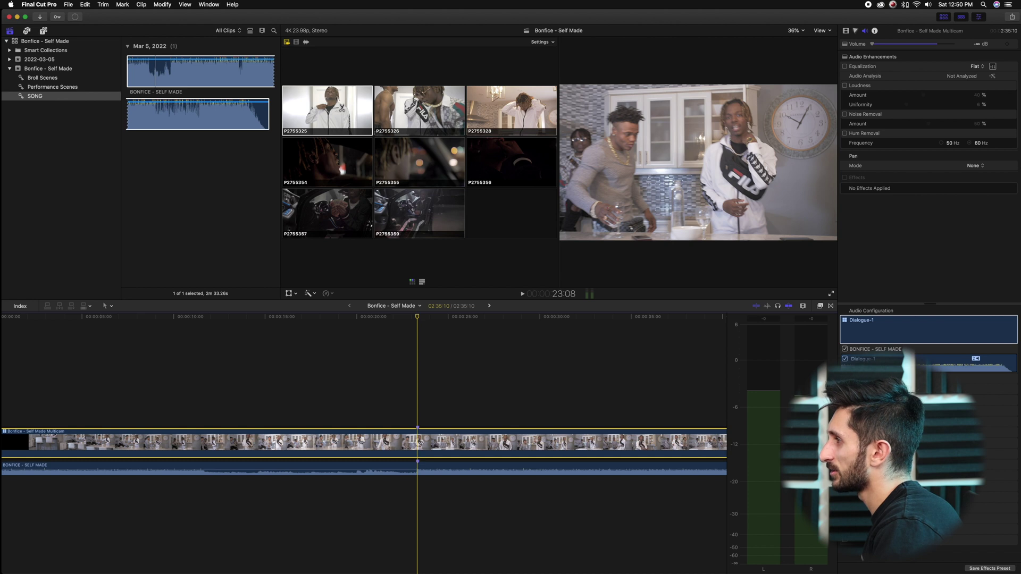
{"action": "left_click", "coordinate": [340, 112]}
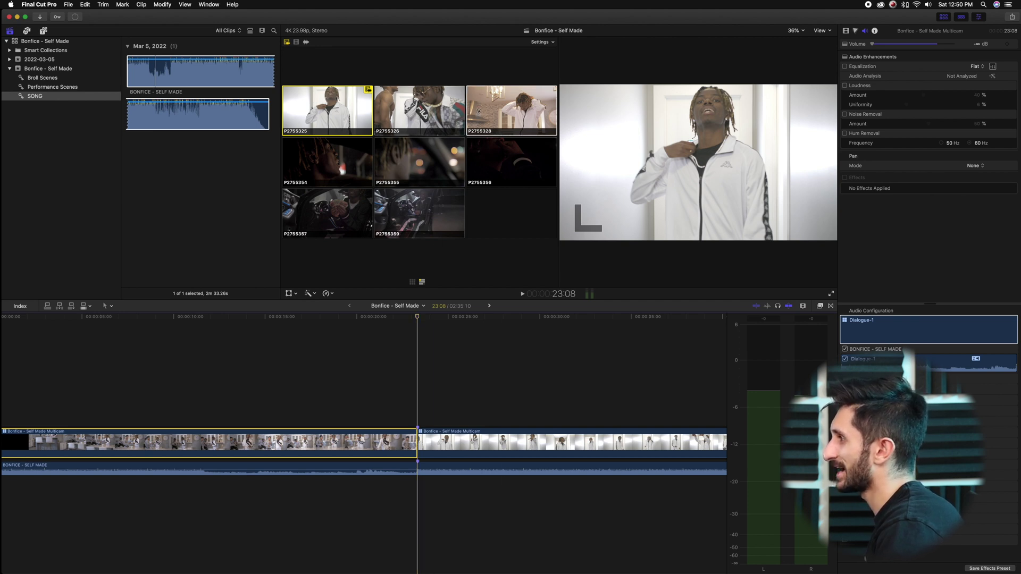
Return to the first bank of angles, hide the Angles viewer, and play back the section after the cut.
{"action": "left_click", "coordinate": [413, 283]}
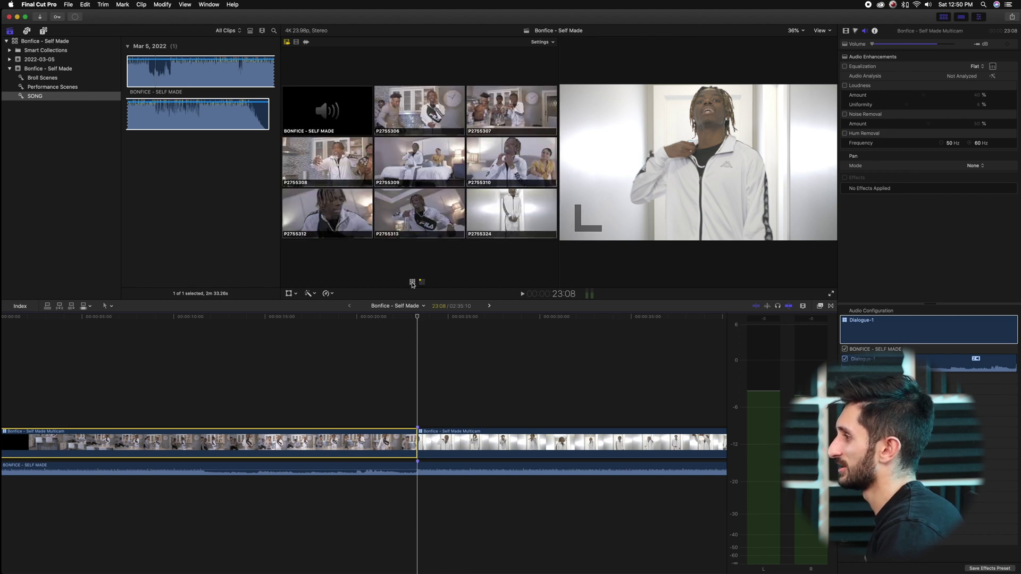
{"action": "left_click", "coordinate": [822, 31]}
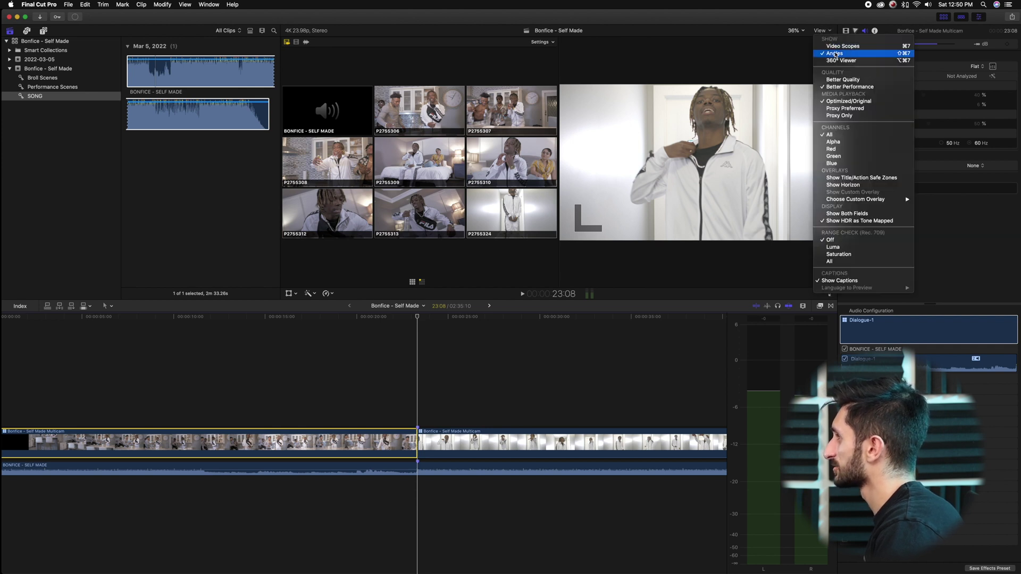
{"action": "left_click", "coordinate": [835, 55]}
{"action": "key", "text": "space"}
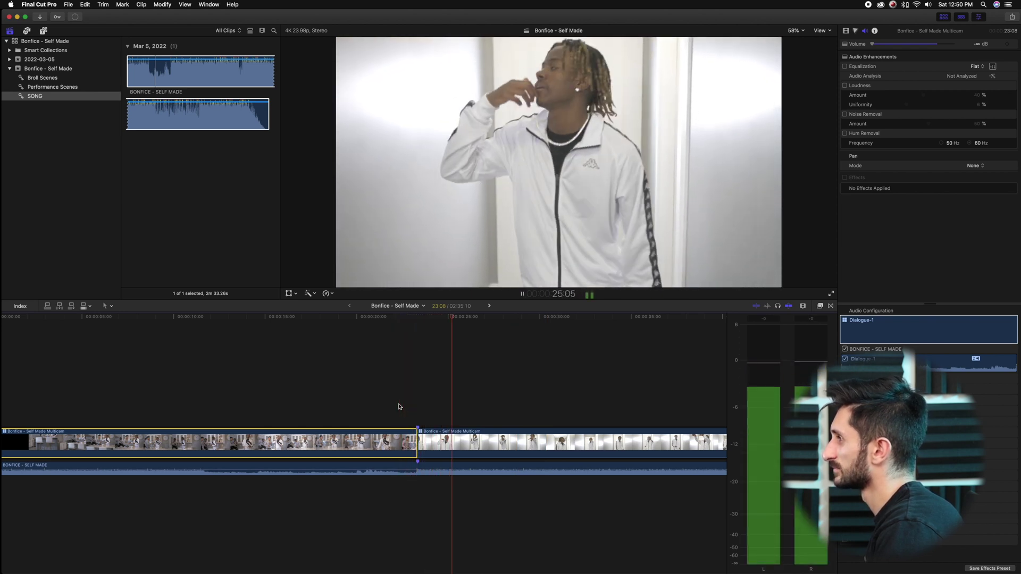
{"action": "key", "text": "space"}
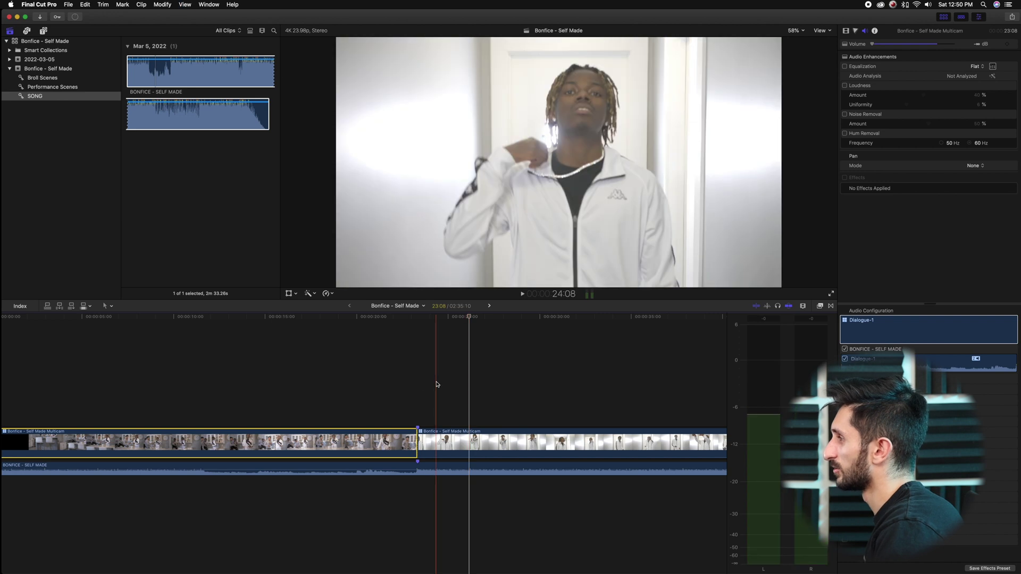
Select the multicam section after the cut, show the Angles viewer, and switch that section to angle P2755313.
{"action": "left_click", "coordinate": [419, 431]}
{"action": "key", "text": "l"}
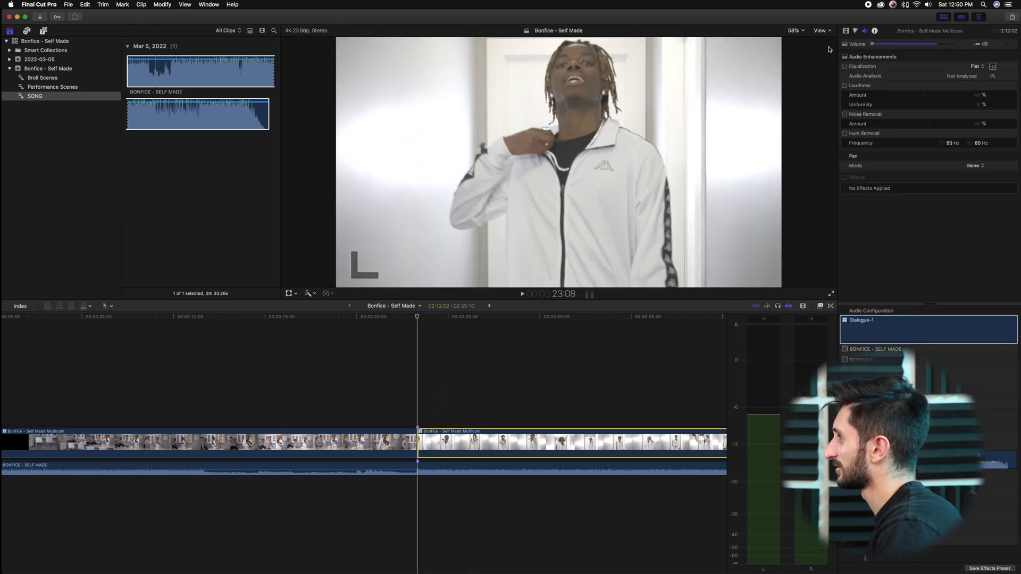
{"action": "left_click", "coordinate": [831, 31]}
{"action": "left_click", "coordinate": [851, 53]}
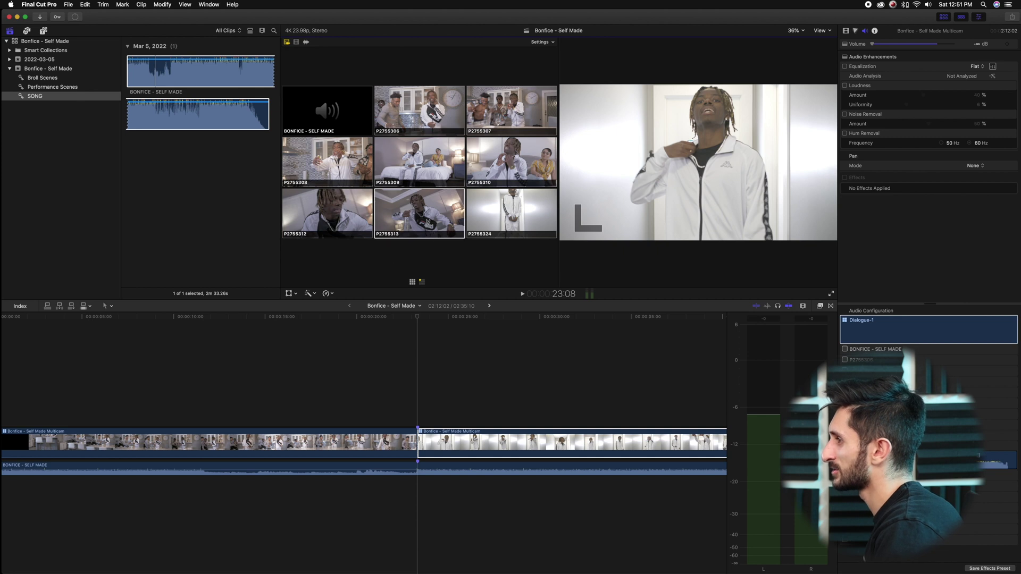
{"action": "left_click", "coordinate": [421, 215]}
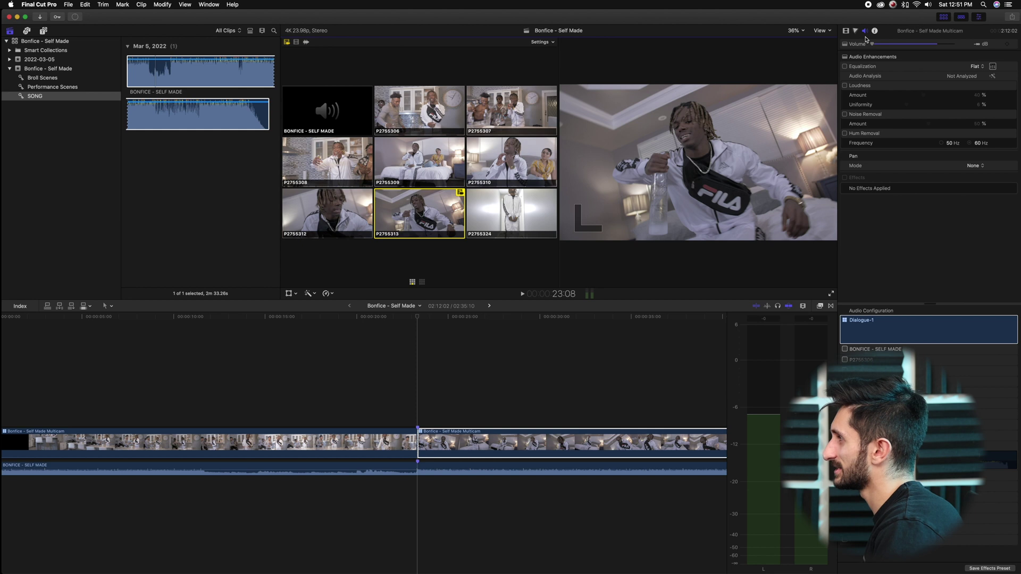
Hide the Angles viewer and cycle the section after the cut through the first bank's angles, ending on P2755324.
{"action": "left_click", "coordinate": [821, 30]}
{"action": "left_click", "coordinate": [851, 56]}
{"action": "left_click", "coordinate": [422, 442]}
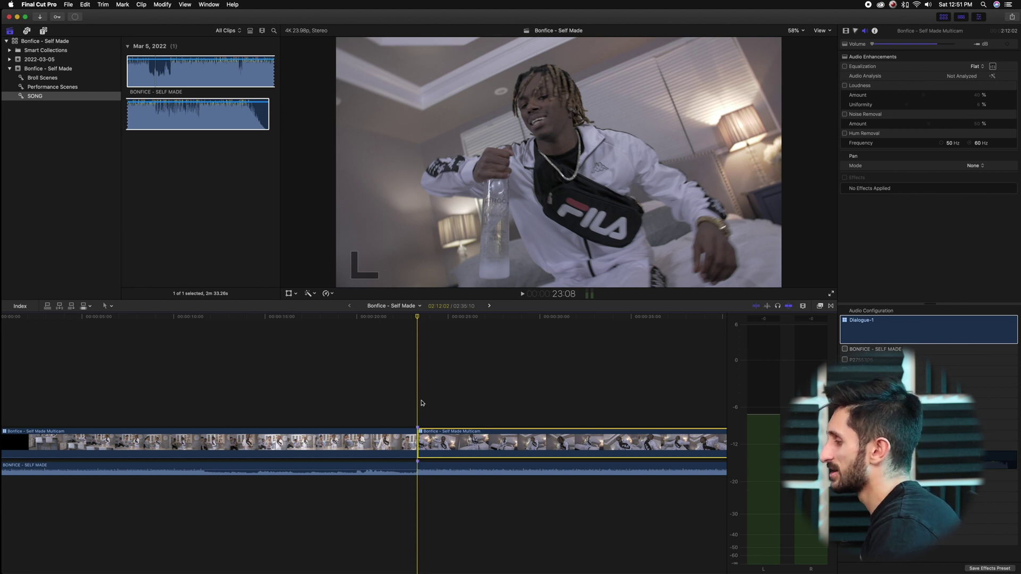
{"action": "key", "text": "2"}
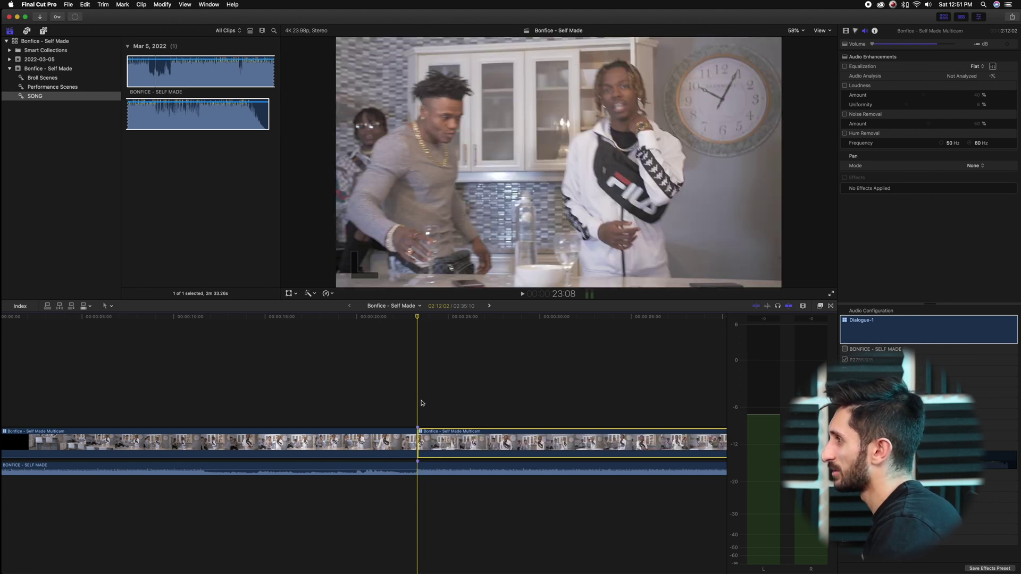
{"action": "key", "text": "3"}
{"action": "key", "text": "4"}
{"action": "key", "text": "5"}
{"action": "key", "text": "6"}
{"action": "key", "text": "7"}
{"action": "key", "text": "8"}
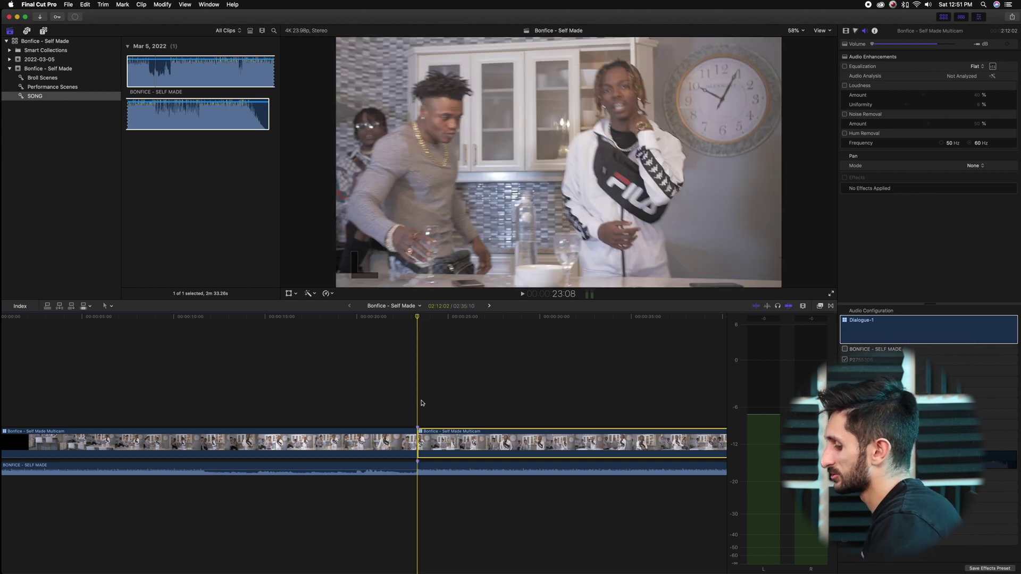
{"action": "key", "text": "9"}
{"action": "key", "text": "1"}
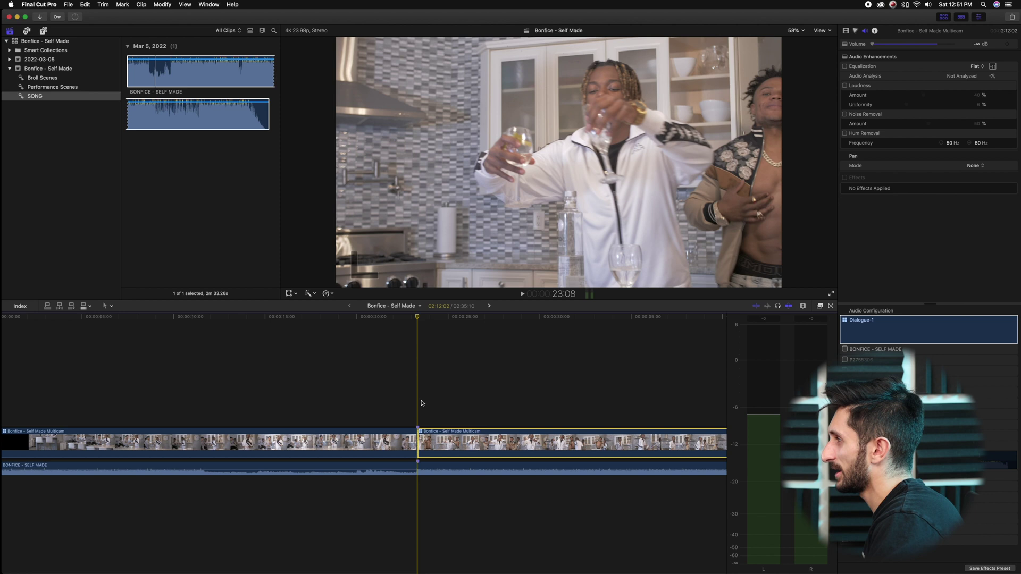
{"action": "key", "text": "2"}
{"action": "key", "text": "3"}
{"action": "key", "text": "4"}
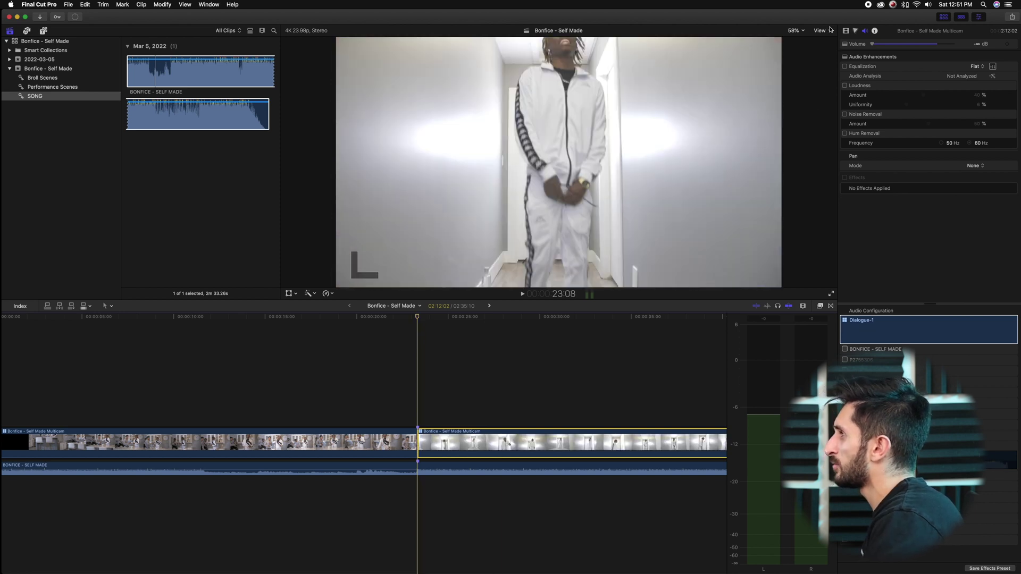
Show the Angles viewer, page between its two banks, and hide it with the second bank active.
{"action": "left_click", "coordinate": [820, 30]}
{"action": "left_click", "coordinate": [851, 56]}
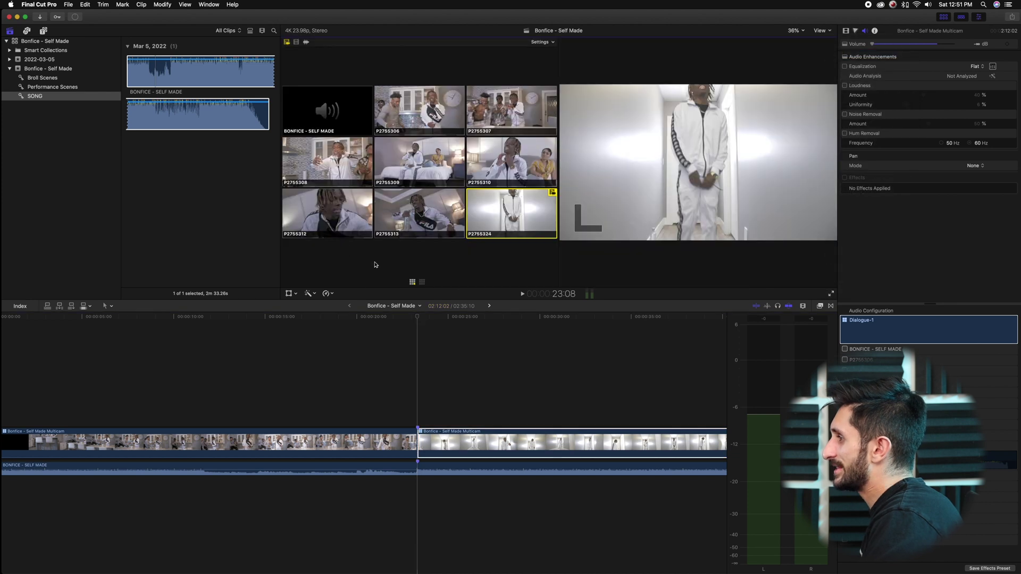
{"action": "left_click", "coordinate": [422, 282]}
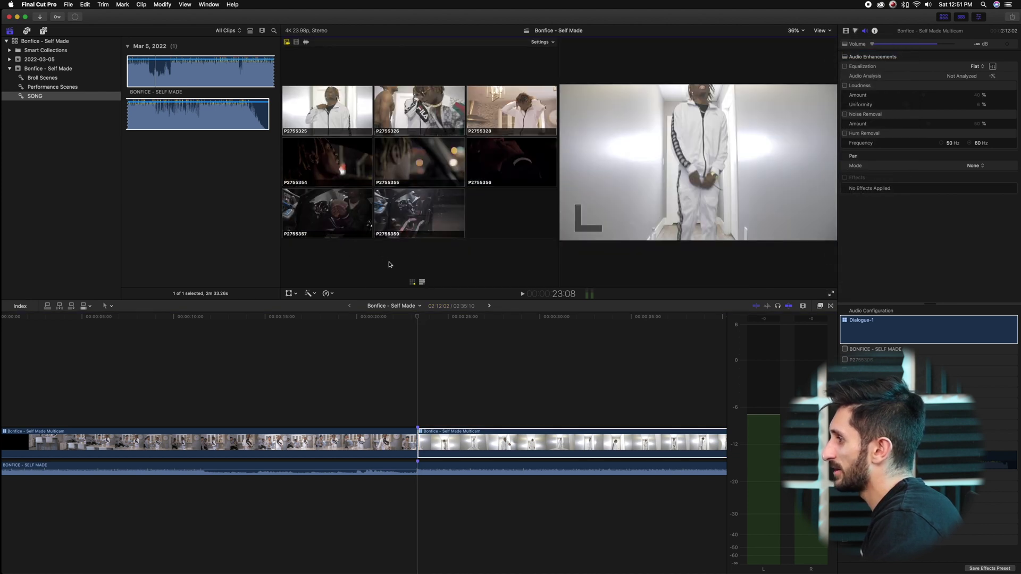
{"action": "left_click", "coordinate": [413, 283]}
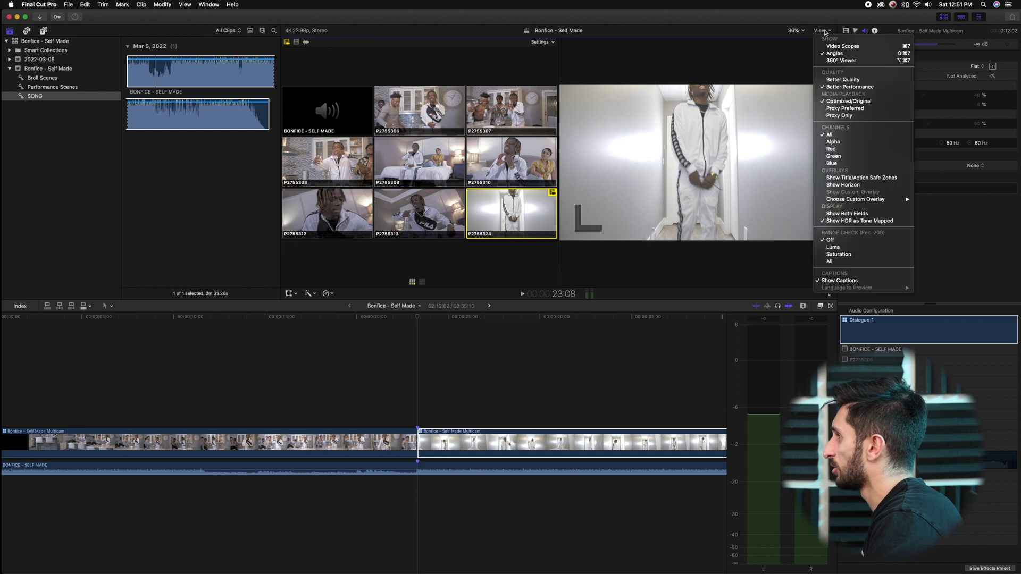
{"action": "left_click", "coordinate": [422, 283]}
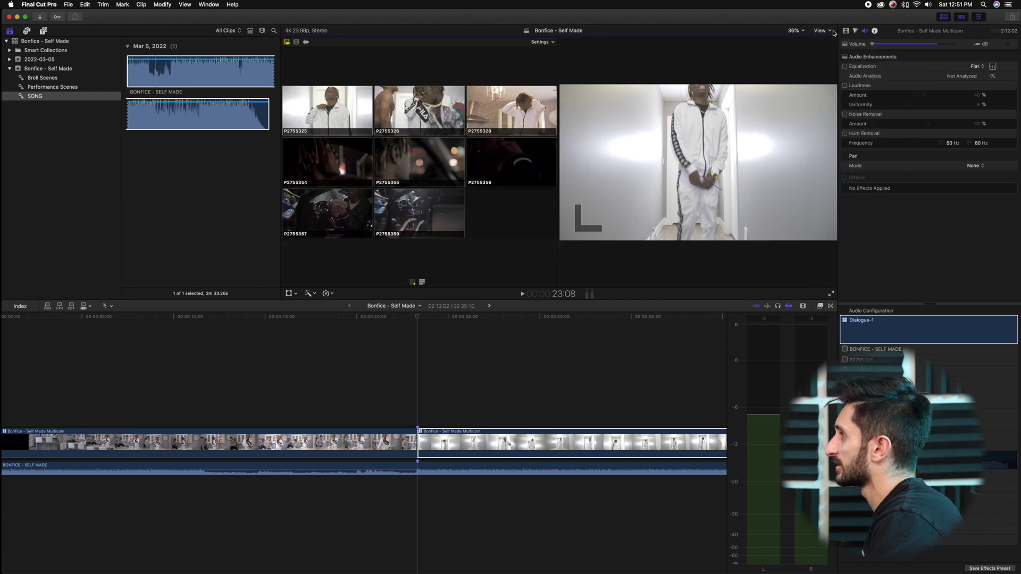
{"action": "left_click", "coordinate": [820, 33]}
{"action": "left_click", "coordinate": [863, 133]}
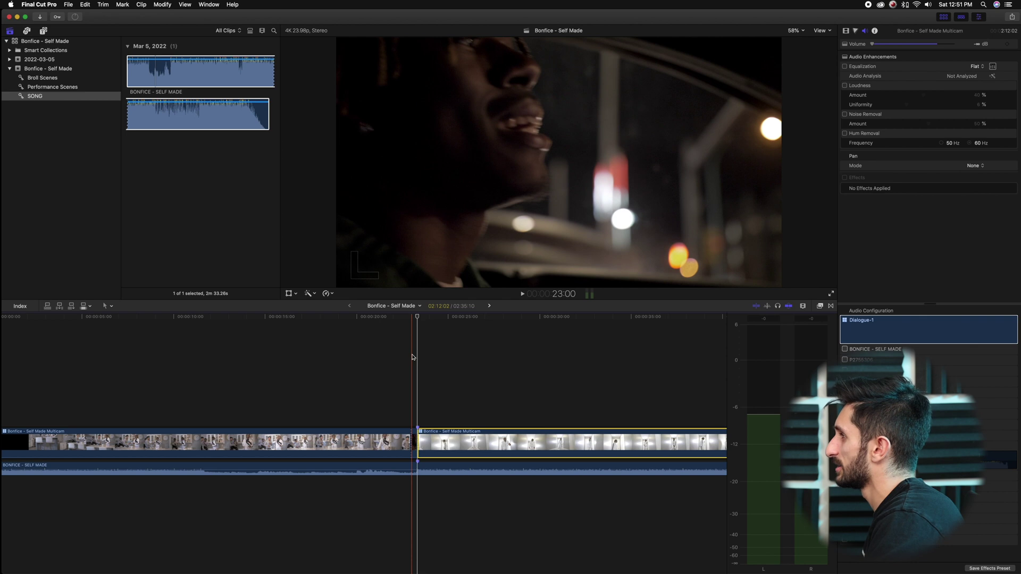
Bring the Angles viewer back, make the first bank of angles active, and hide the viewer.
{"action": "left_click", "coordinate": [821, 30]}
{"action": "left_click", "coordinate": [851, 171]}
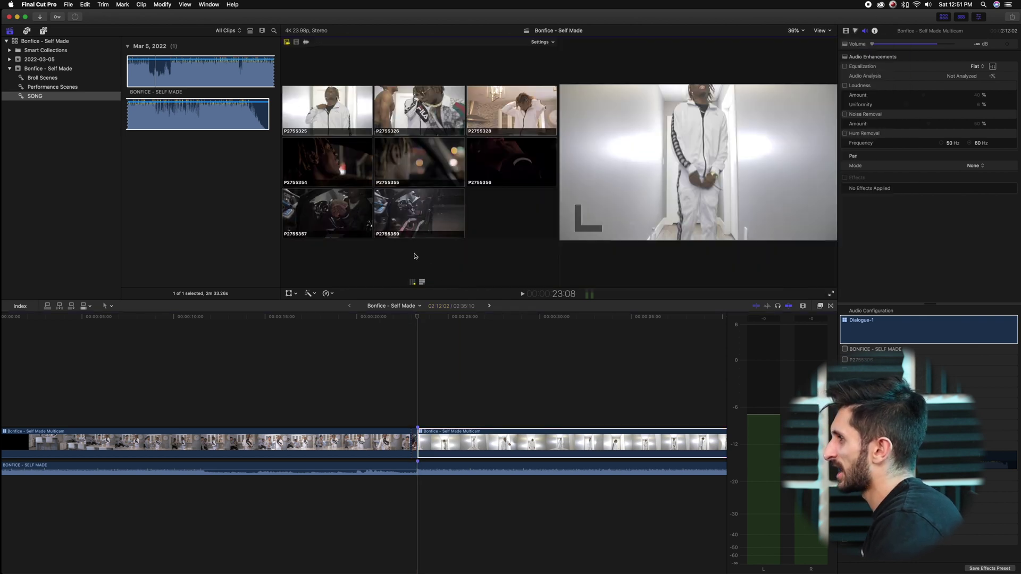
{"action": "left_click", "coordinate": [413, 282]}
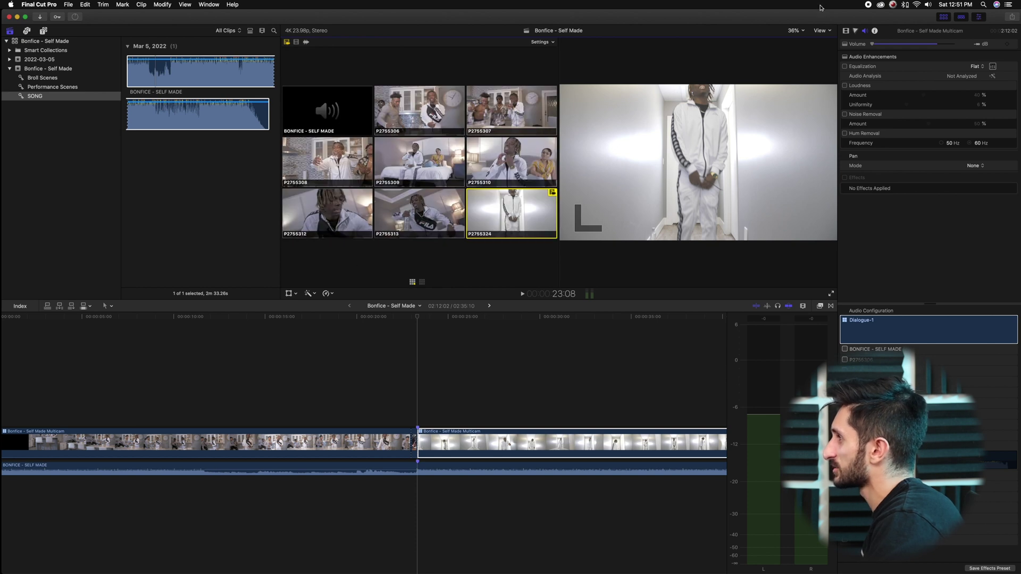
{"action": "left_click", "coordinate": [823, 31]}
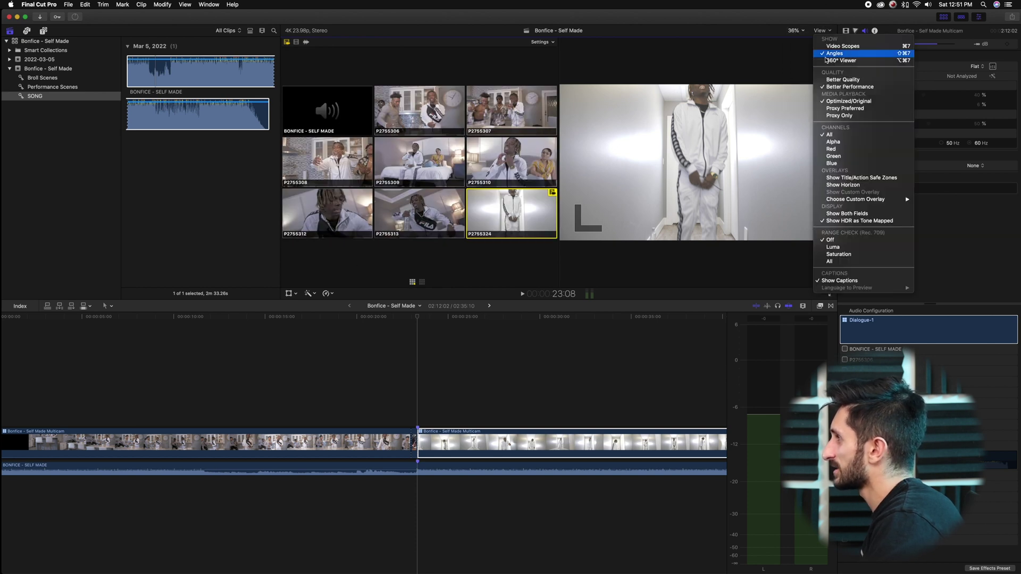
{"action": "left_click", "coordinate": [851, 171]}
Cut the multicam clip at 23:00 and switch the section after the cut to angle P2755306.
{"action": "left_click", "coordinate": [412, 403]}
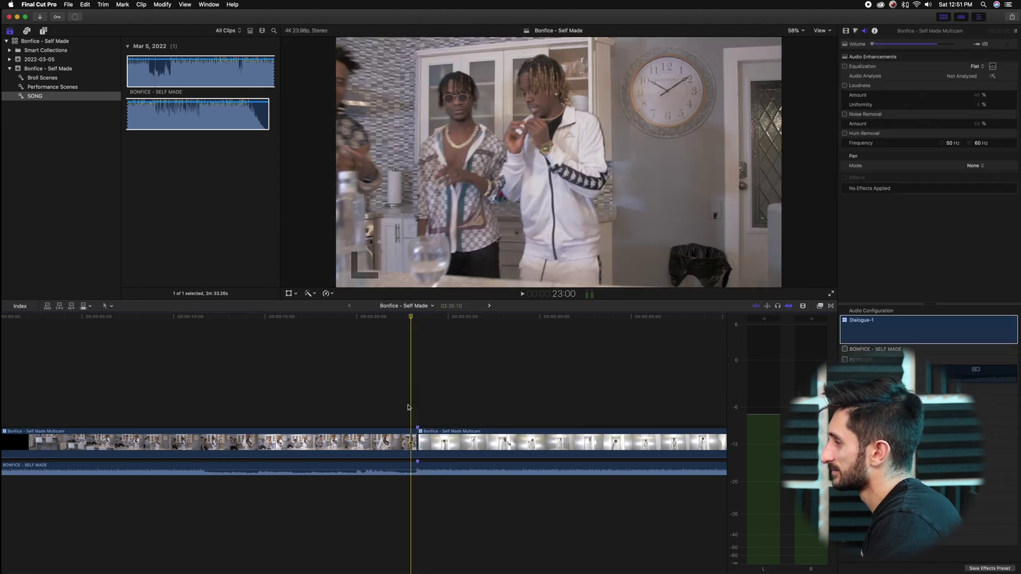
{"action": "key", "text": "space"}
{"action": "key", "text": "space"}
{"action": "left_click", "coordinate": [410, 406]}
{"action": "key", "text": "2"}
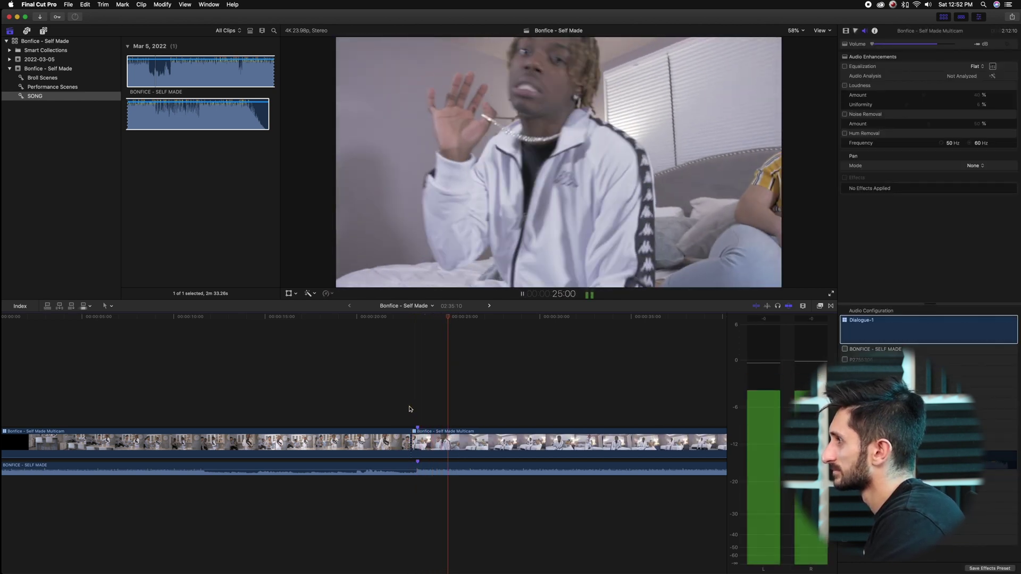
{"action": "key", "text": "3"}
{"action": "key", "text": "l"}
{"action": "key", "text": "l"}
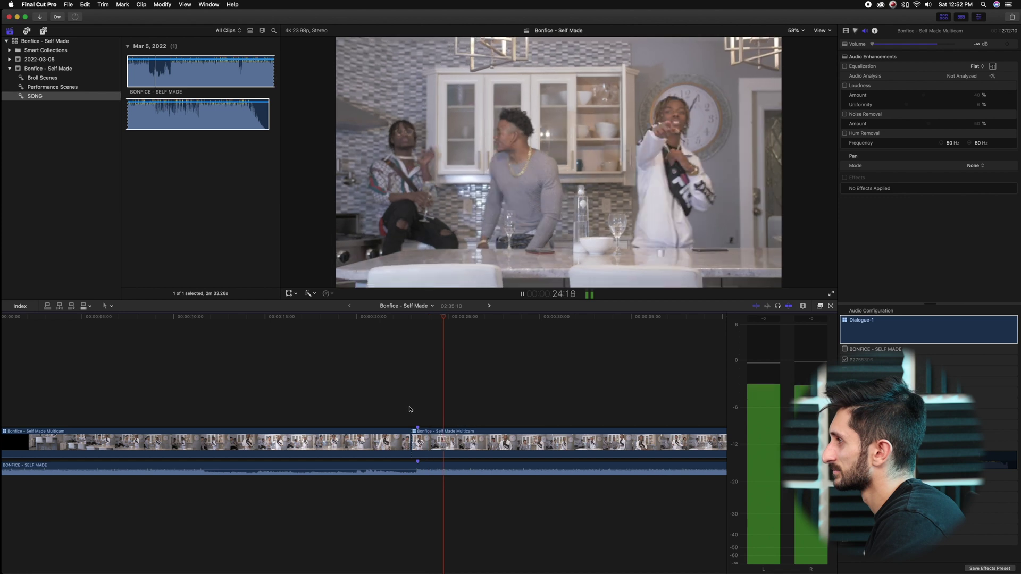
Play from the cut at 23:00, roll that edit point forward to the marker at 23:08, and play around it.
{"action": "left_click", "coordinate": [412, 415]}
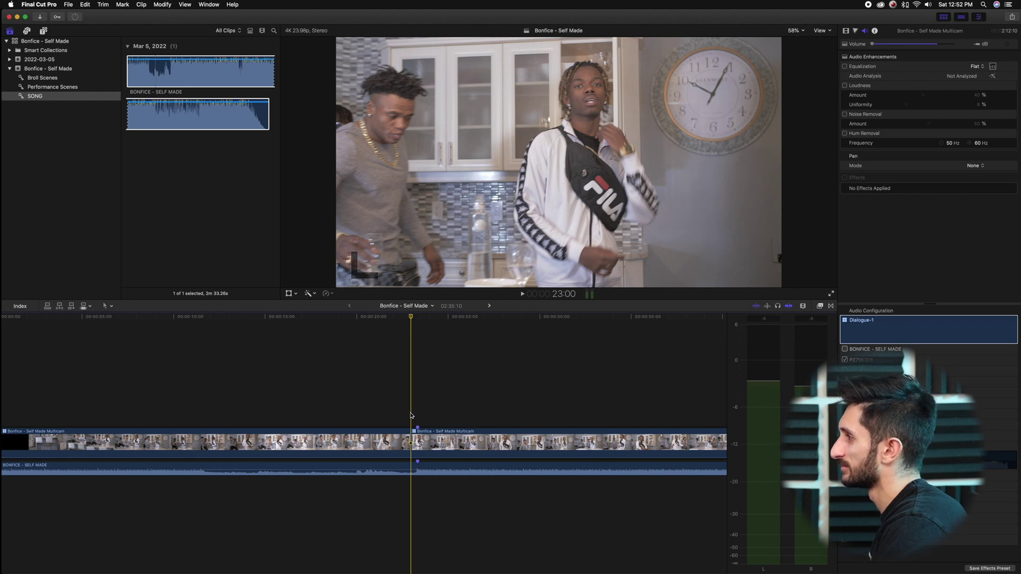
{"action": "key", "text": "space"}
{"action": "left_click_drag", "start_coordinate": [412, 442], "coordinate": [417, 442]}
{"action": "key", "text": "shift+slash"}
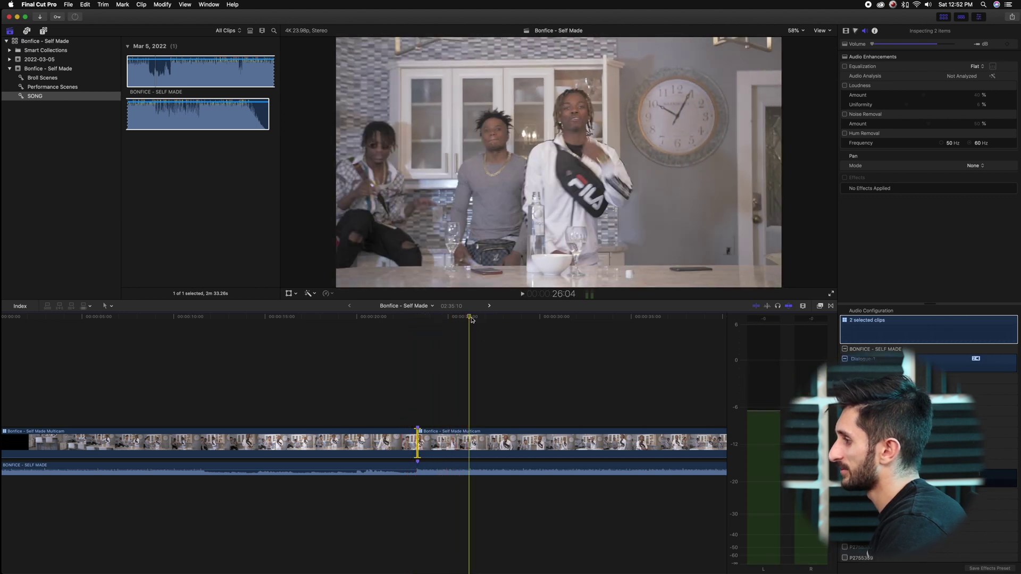
Play from 26:05 to check the beat, cut the multicam there, and switch the section after it to angle P2755309.
{"action": "left_click", "coordinate": [471, 317]}
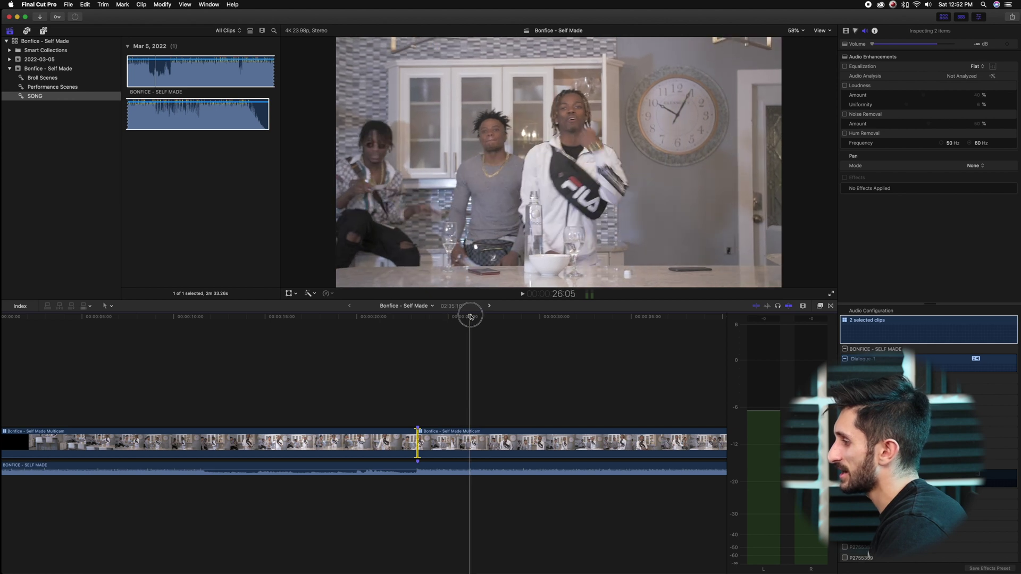
{"action": "key", "text": "Left"}
{"action": "mouse_move", "coordinate": [470, 317]}
{"action": "left_mouse_down"}
{"action": "mouse_move", "coordinate": [461, 315]}
{"action": "mouse_move", "coordinate": [469, 320]}
{"action": "left_mouse_up"}
{"action": "key", "text": "space"}
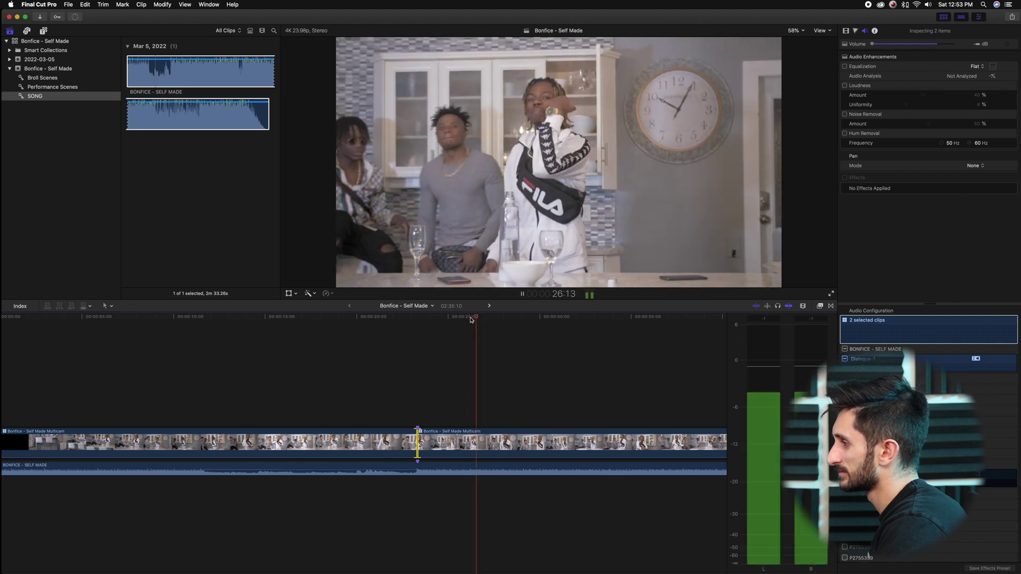
{"action": "key", "text": "space"}
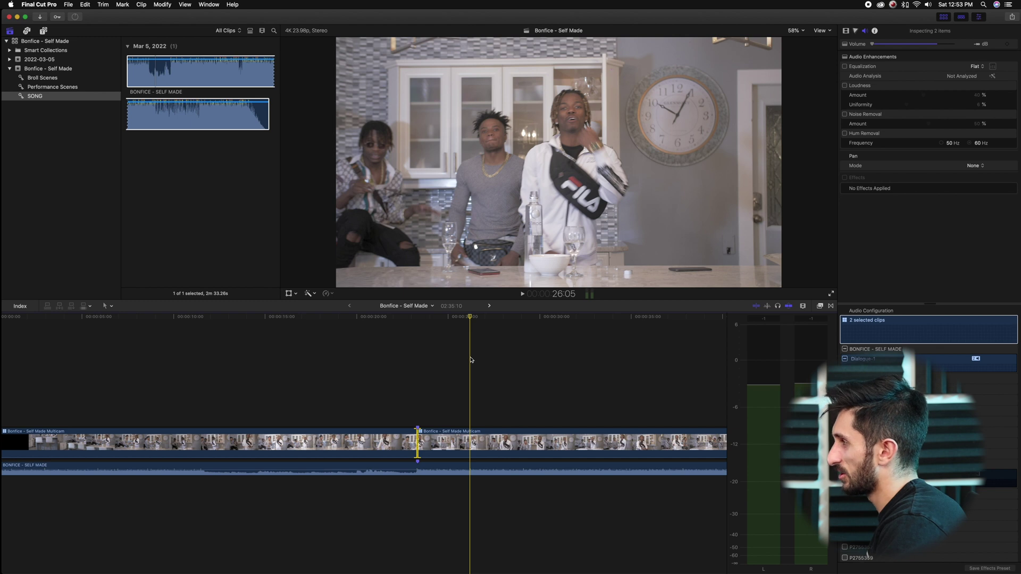
{"action": "key", "text": "2"}
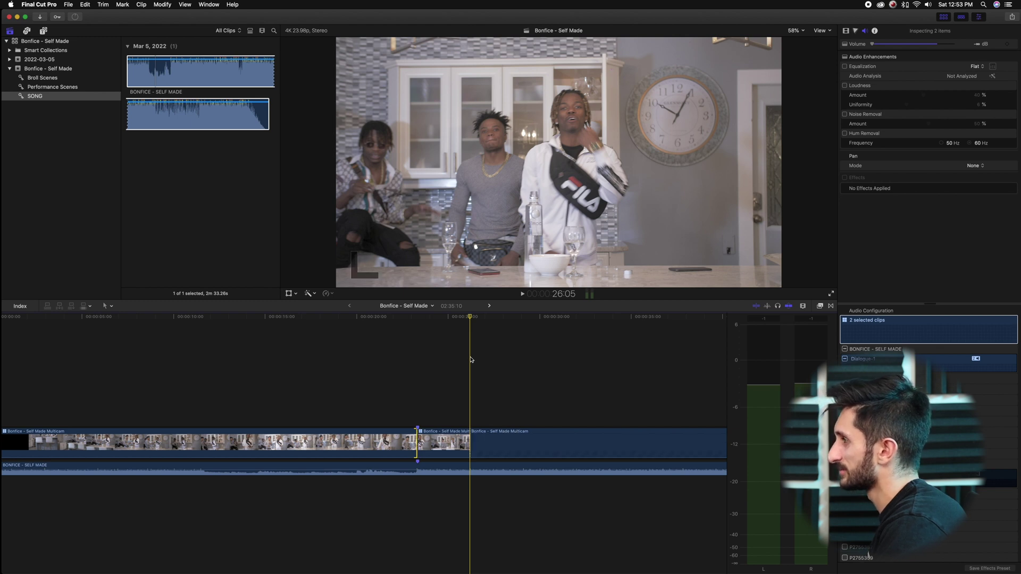
{"action": "key", "text": "3"}
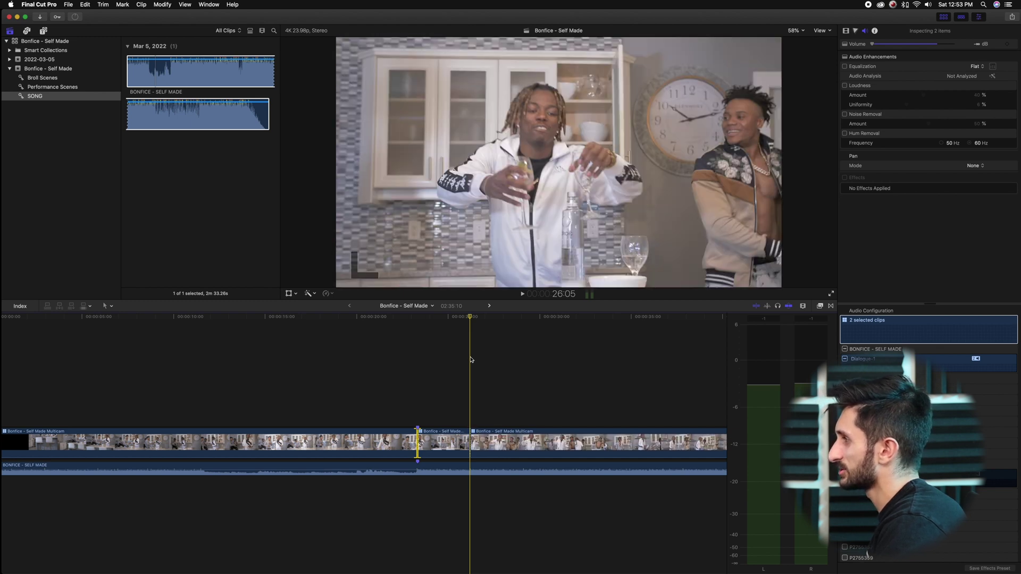
{"action": "key", "text": "4"}
{"action": "key", "text": "space"}
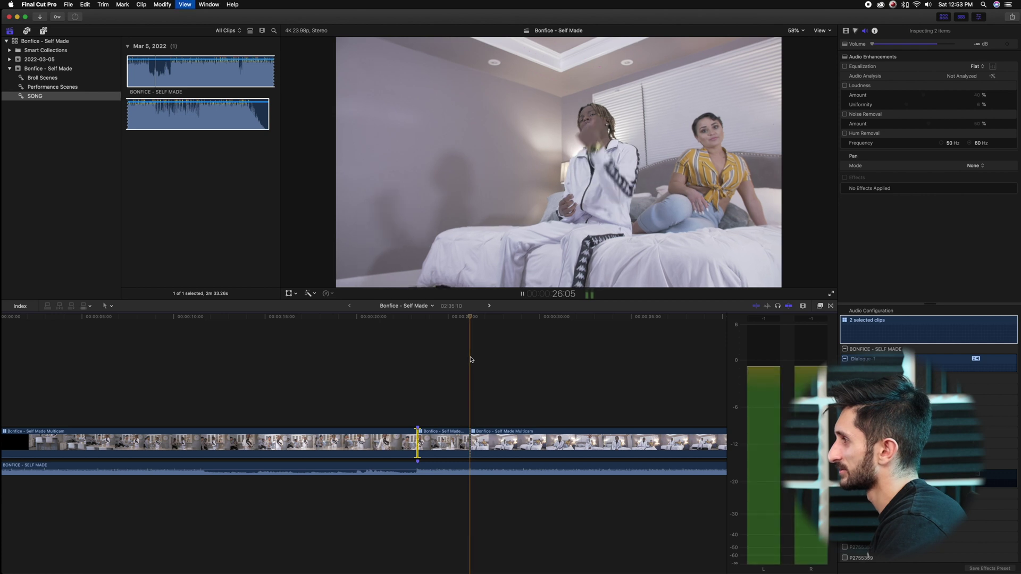
{"action": "left_click", "coordinate": [470, 359]}
{"action": "key", "text": "5"}
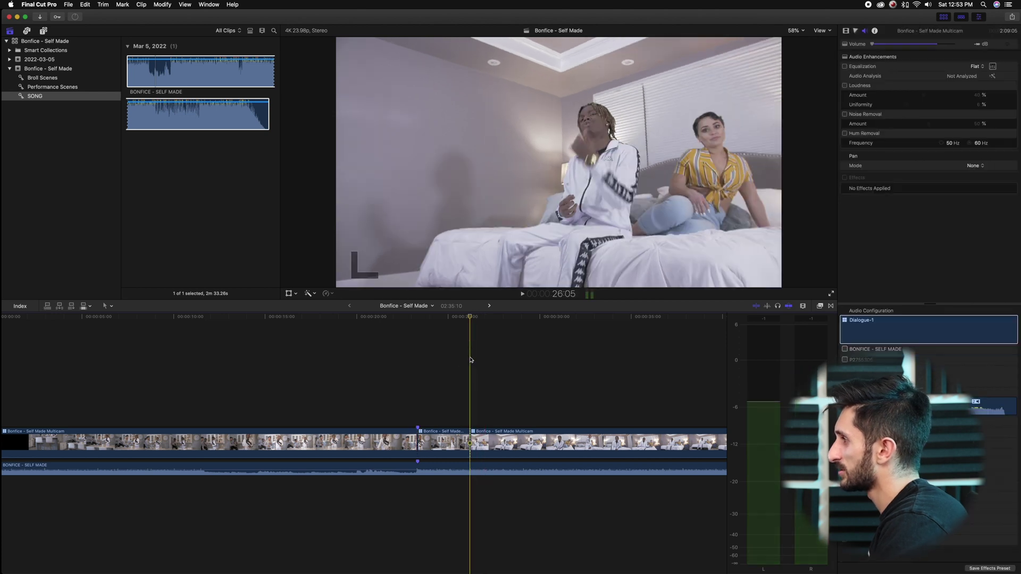
Play from the cut at 26:05 and switch the section after it to the bedroom angle showing the black waist bag.
{"action": "key", "text": "space"}
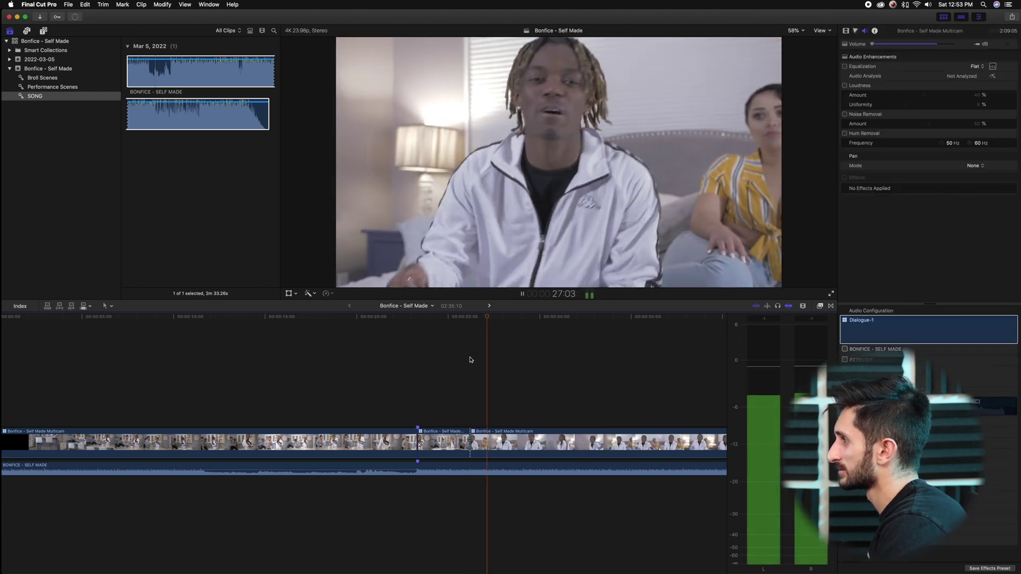
{"action": "key", "text": "space"}
{"action": "key", "text": "l"}
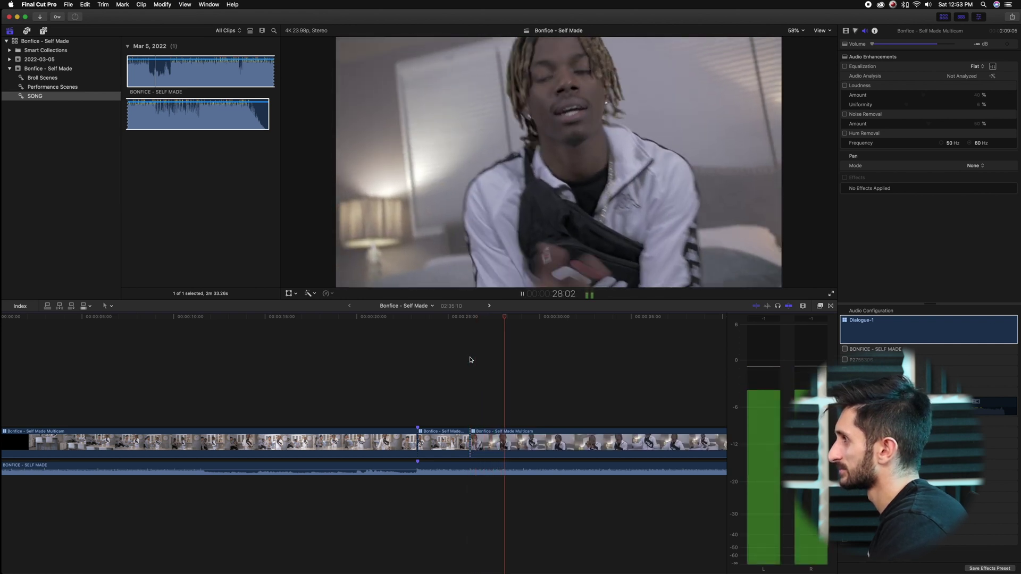
Cut the multicam at 29:03, try several angles for the section after it, and switch it to the white hallway angle.
{"action": "left_click_drag", "start_coordinate": [521, 317], "coordinate": [524, 317]}
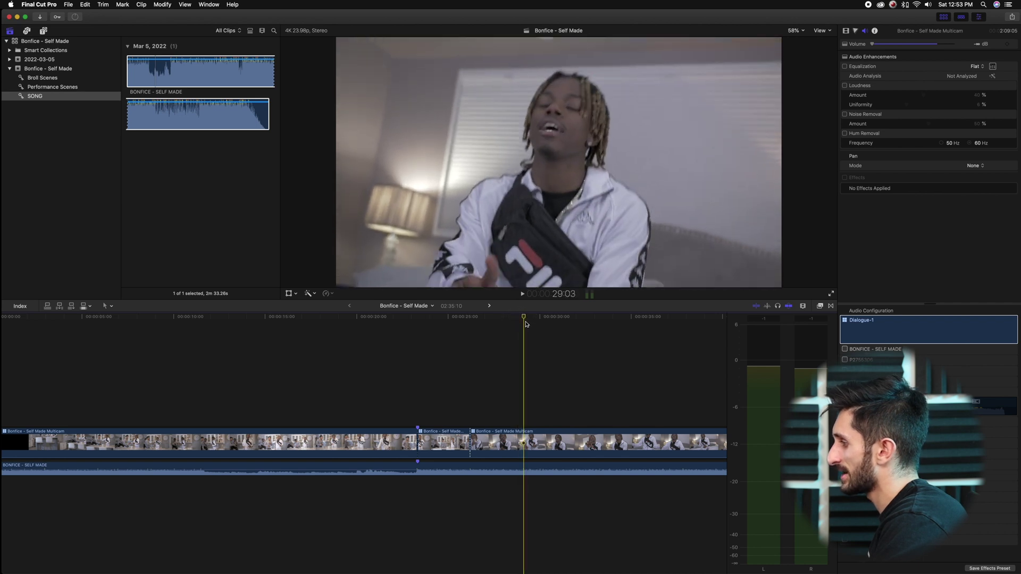
{"action": "key", "text": "2"}
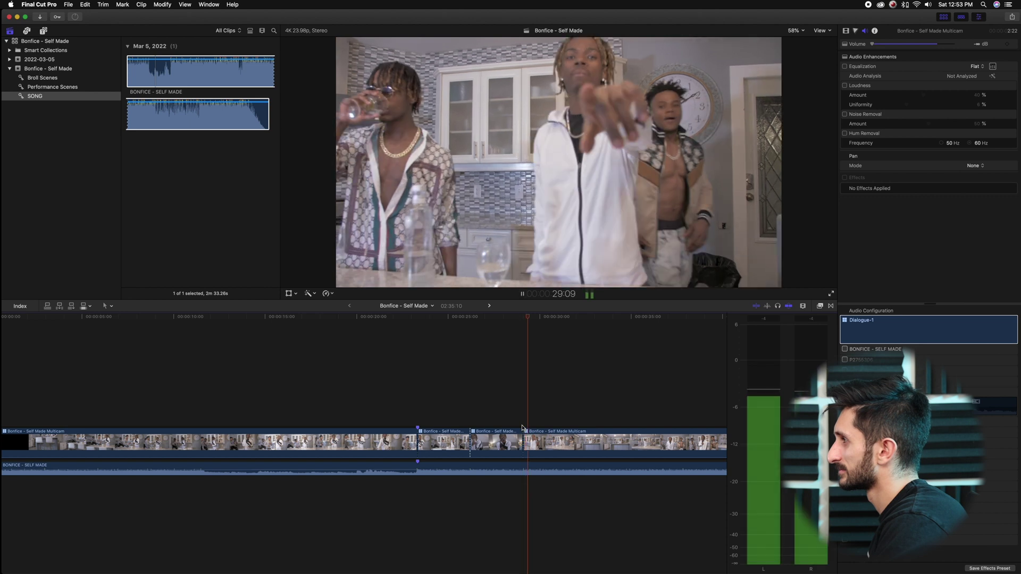
{"action": "key", "text": "3"}
{"action": "key", "text": "4"}
{"action": "key", "text": "5"}
{"action": "key", "text": "space"}
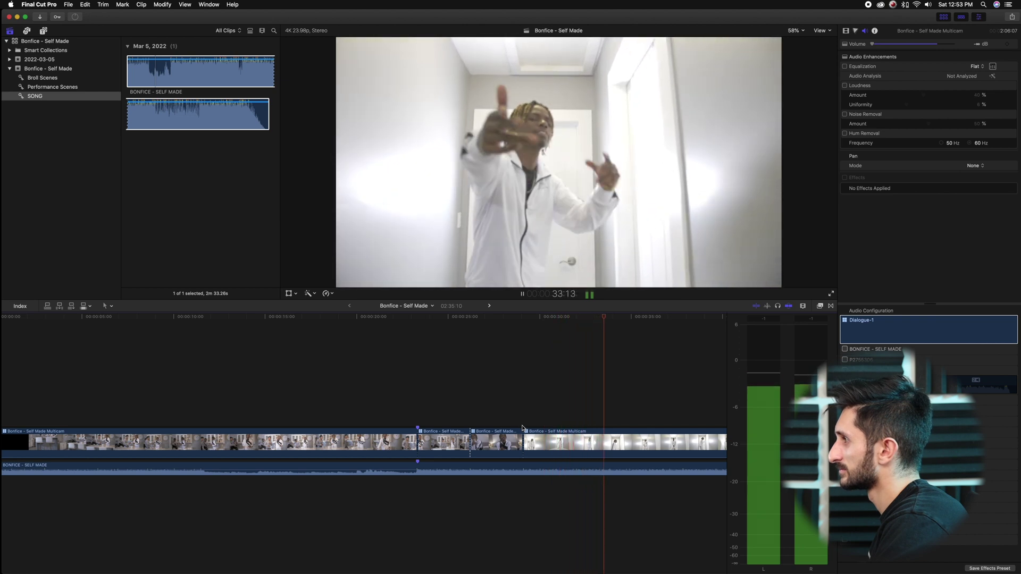
Cut the multicam at 34:22 and switch the section after it to the wide kitchen angle.
{"action": "key", "text": "space"}
{"action": "left_click", "coordinate": [631, 322]}
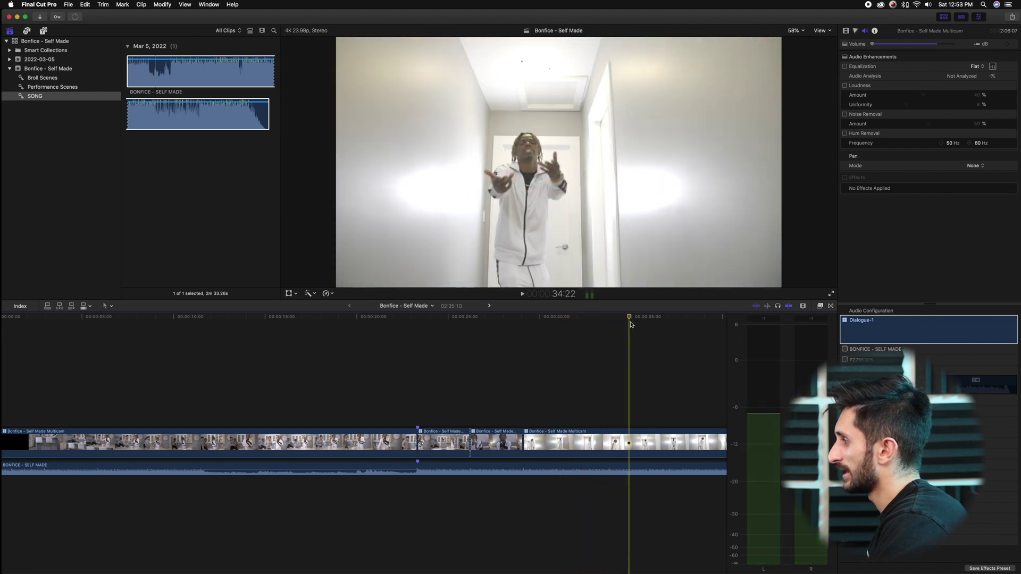
{"action": "key", "text": "2"}
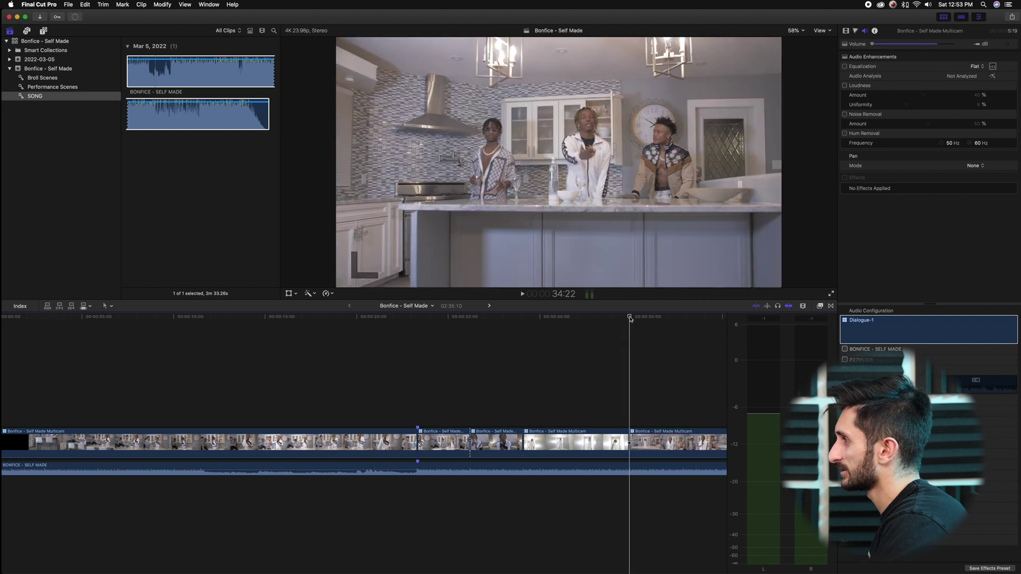
Play on to the next beat, cut the multicam at about 37:20, and switch the section after it to the Fila-bag kitchen angle.
{"action": "key", "text": "space"}
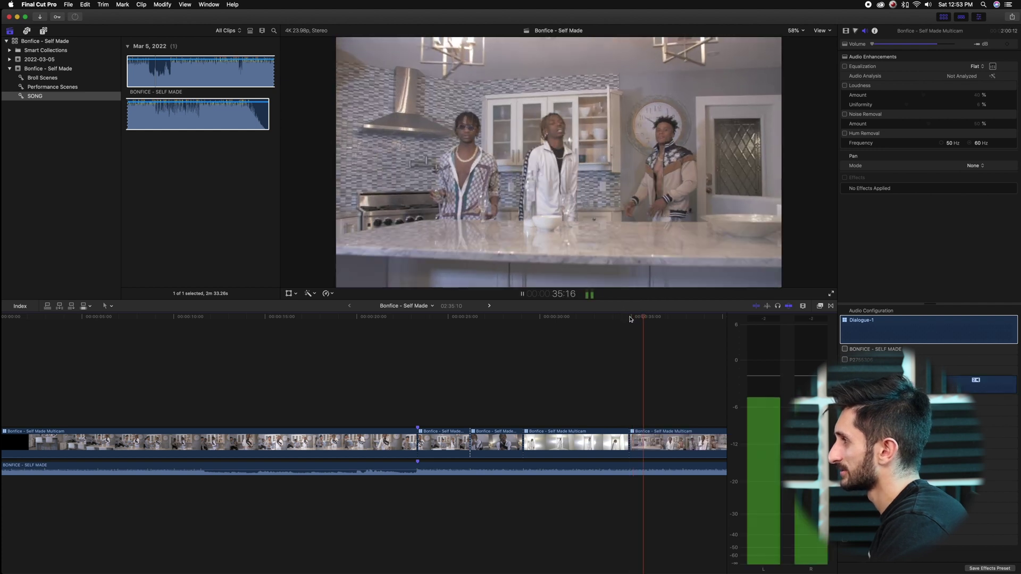
{"action": "scroll", "coordinate": [521, 380], "scroll_direction": "right", "scroll_amount": 10}
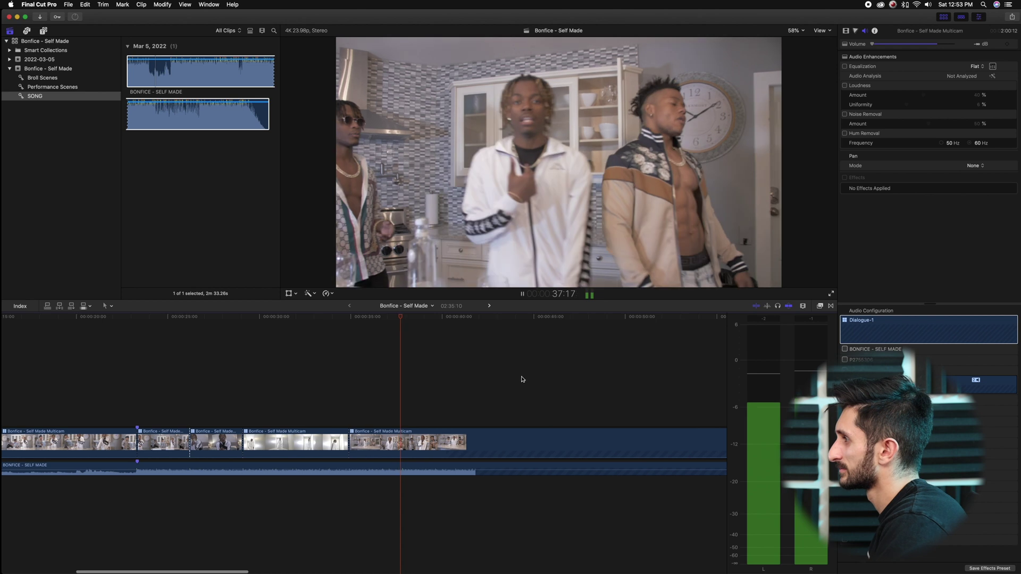
{"action": "key", "text": "space"}
{"action": "left_click", "coordinate": [403, 384]}
{"action": "key", "text": "3"}
{"action": "key", "text": "space"}
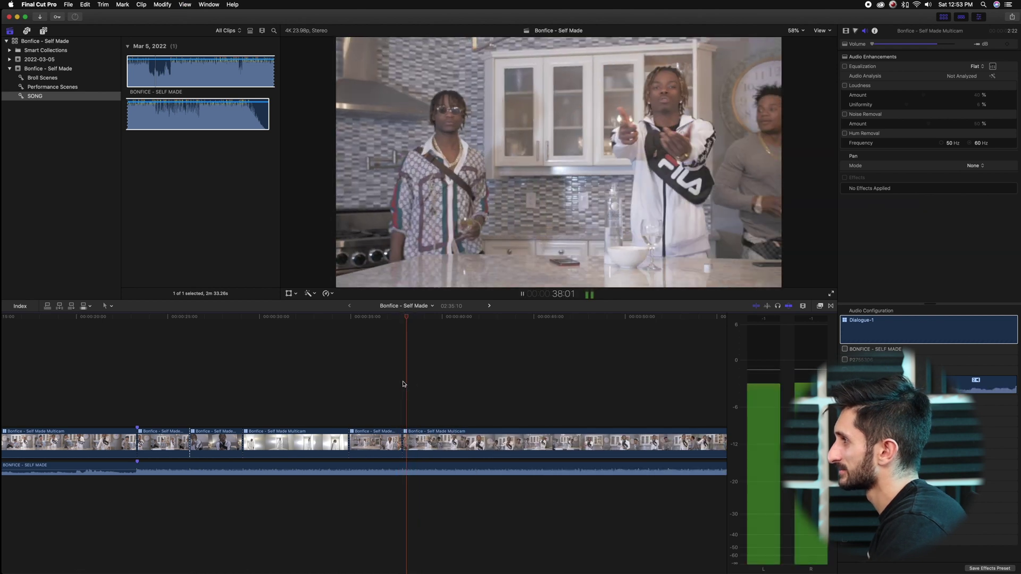
Cut the multicam at 40:19 and switch the section after the cut to a bedroom angle.
{"action": "key", "text": "space"}
{"action": "left_click", "coordinate": [456, 317]}
{"action": "left_click", "coordinate": [456, 421]}
{"action": "key", "text": "2"}
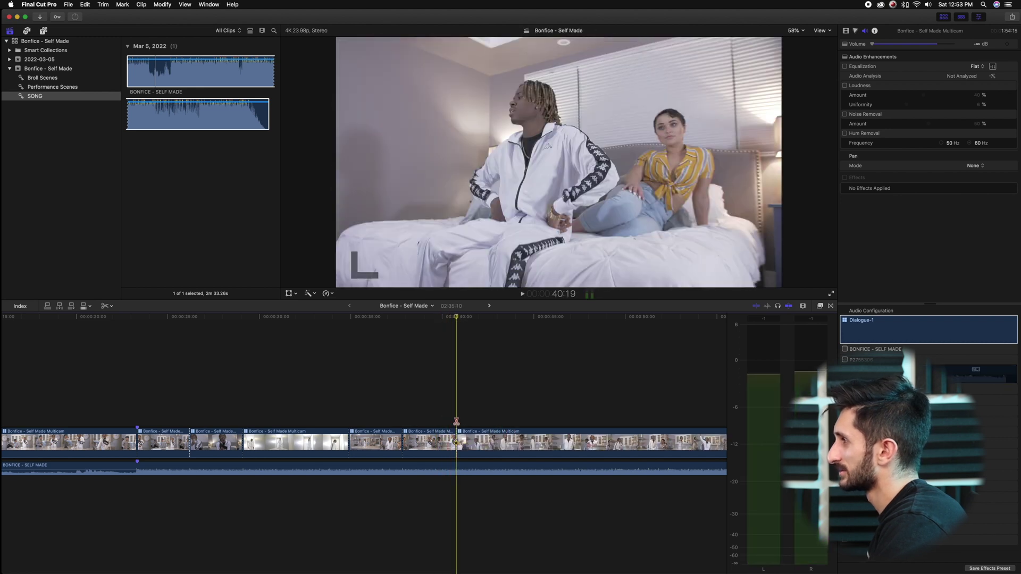
Play from 40:19 and try other bedroom angles for the section after that cut.
{"action": "key", "text": "space"}
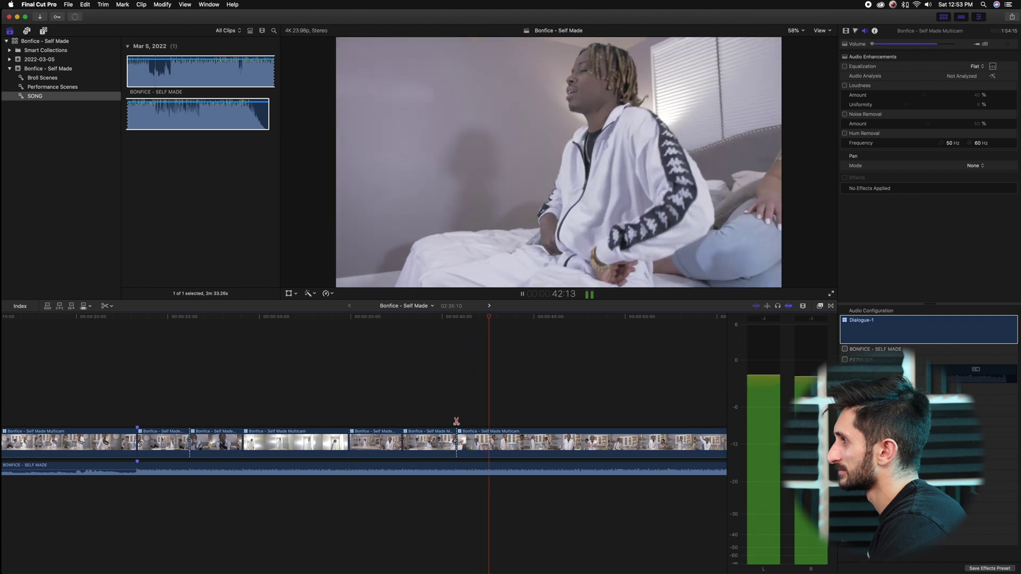
{"action": "left_click", "coordinate": [457, 421]}
{"action": "key", "text": "3"}
{"action": "key", "text": "space"}
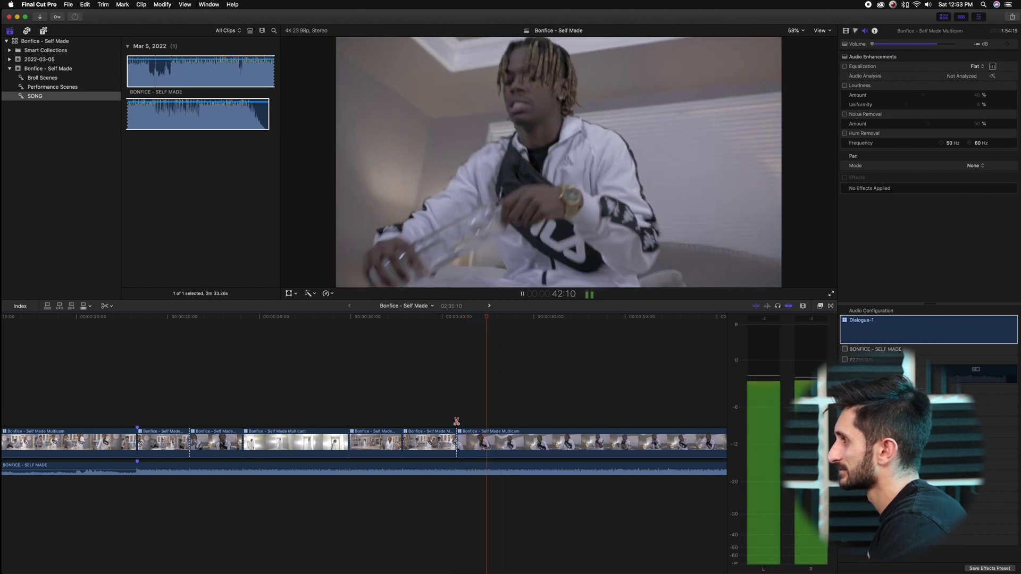
{"action": "left_click", "coordinate": [457, 422]}
{"action": "key", "text": "2"}
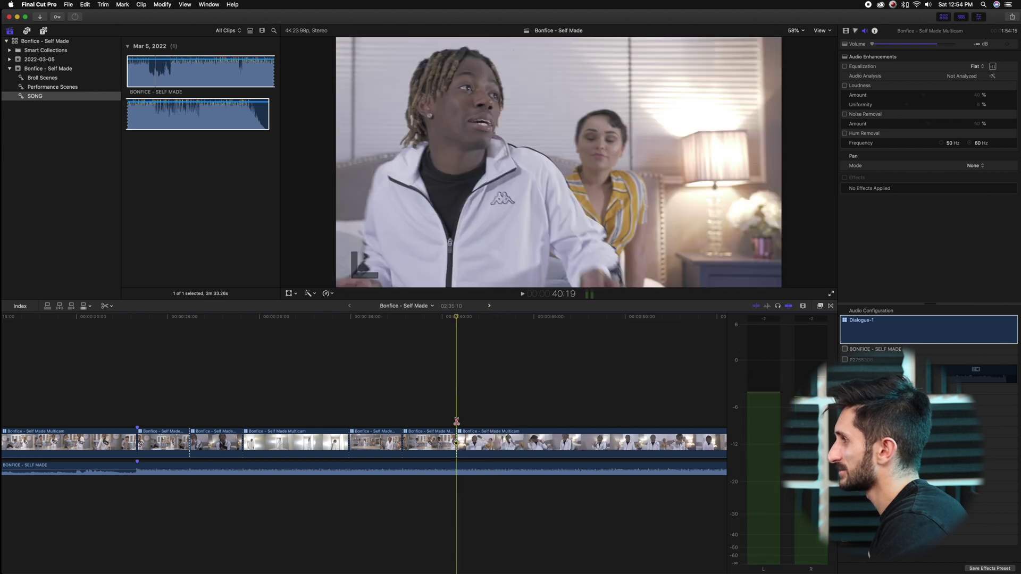
{"action": "key", "text": "space"}
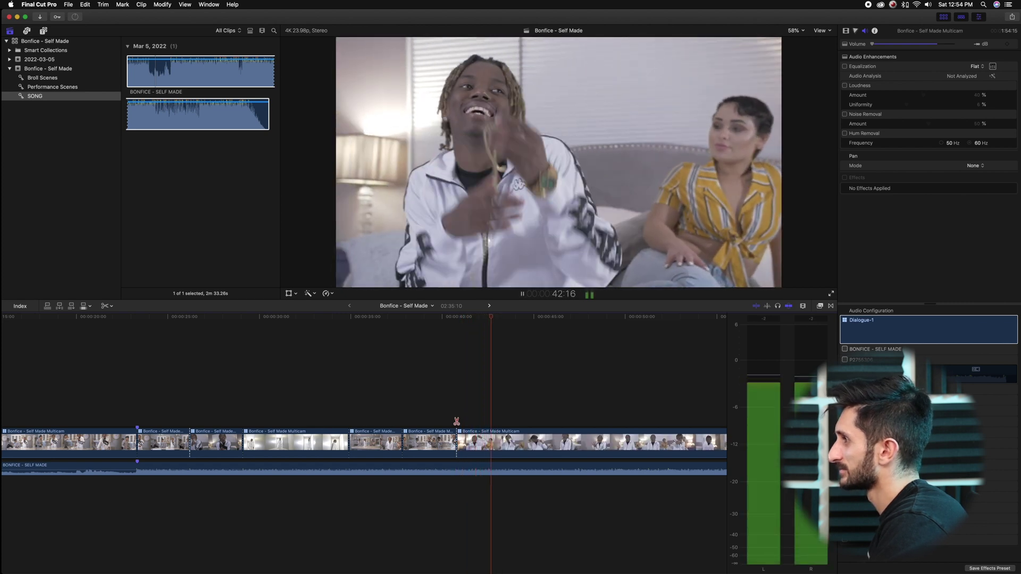
Return to the cut at 40:19, switch the section after it to the full-length hallway angle, and play it.
{"action": "left_click", "coordinate": [456, 422]}
{"action": "key", "text": "1"}
{"action": "key", "text": "3"}
{"action": "key", "text": "space"}
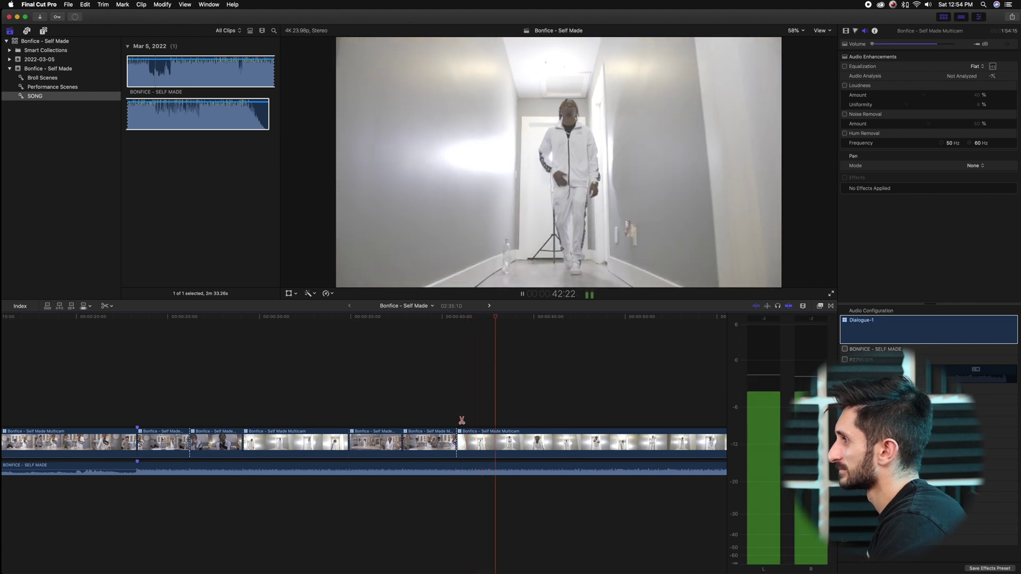
Cut the multicam clip at 43:15 and return to the Select tool.
{"action": "key", "text": "space"}
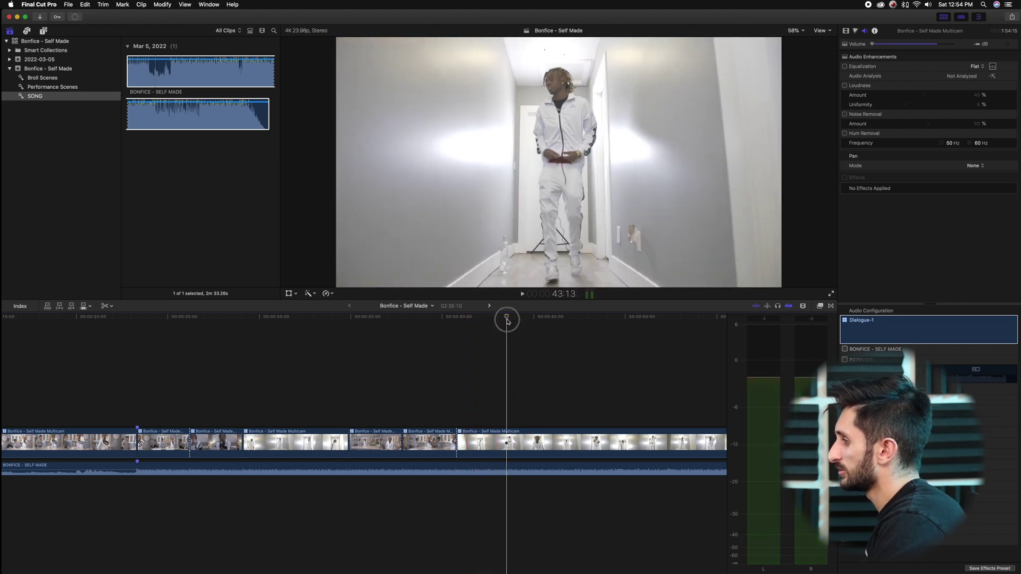
{"action": "left_click", "coordinate": [509, 444]}
{"action": "key", "text": "a"}
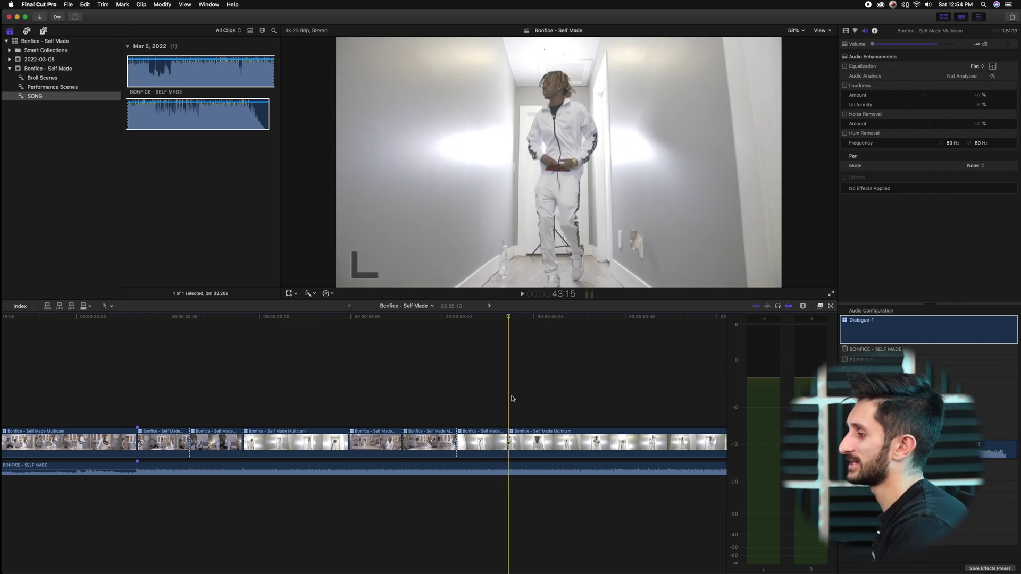
Trim the end of the last multicam section back to the end of the song.
{"action": "key", "text": "super+minus"}
{"action": "key", "text": "super+minus"}
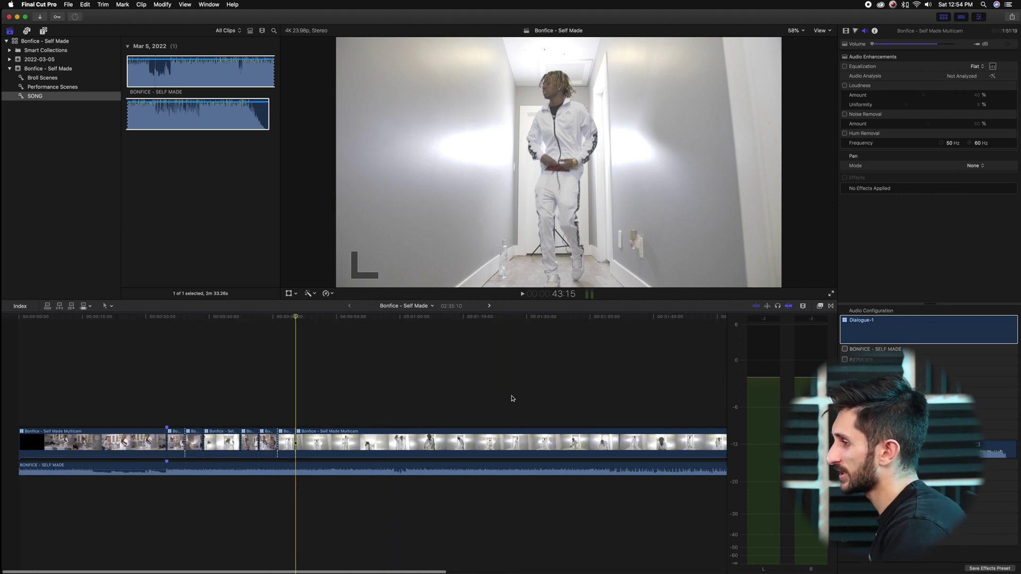
{"action": "key", "text": "super+minus"}
{"action": "key", "text": "super+minus"}
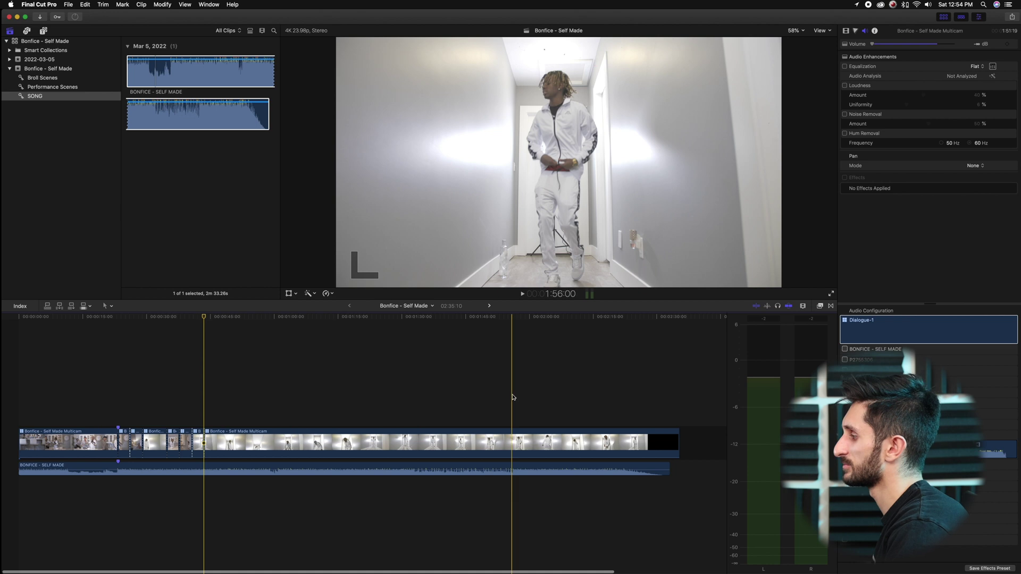
{"action": "left_click_drag", "start_coordinate": [678, 443], "coordinate": [669, 442]}
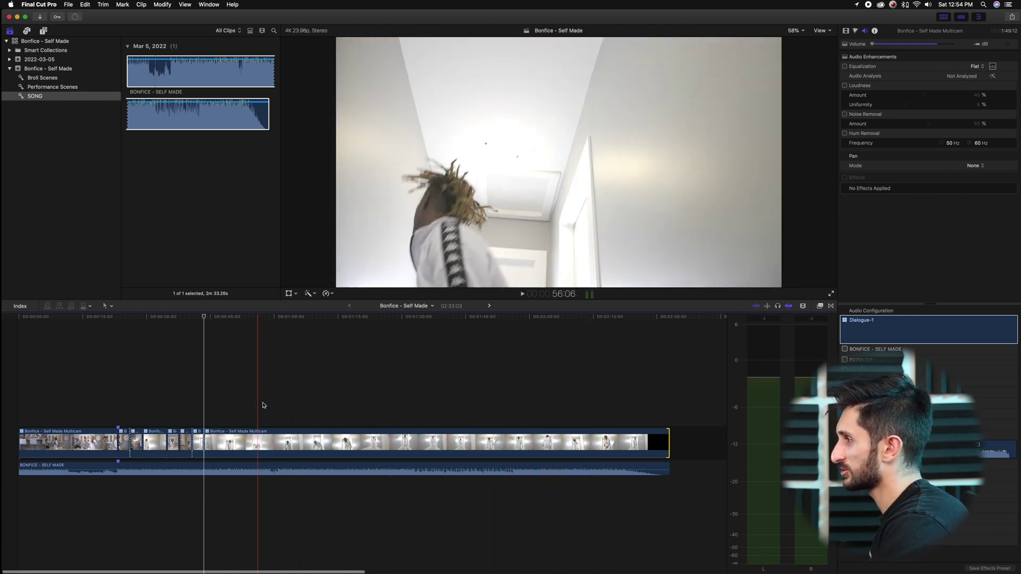
Cut the rest of the multicam from 56:06 onward into many sections alternating between the kitchen, bedroom and hallway angles.
{"action": "key", "text": "super+b"}
{"action": "key", "text": "super+b"}
{"action": "key", "text": "super+b"}
{"action": "key", "text": "super+b"}
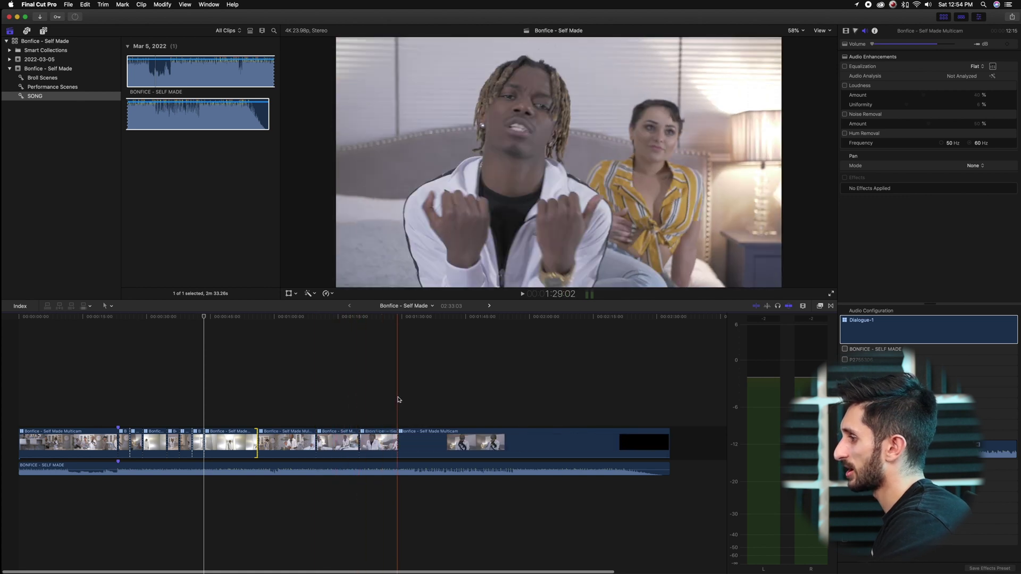
{"action": "key", "text": "super+b"}
{"action": "key", "text": "super+b"}
{"action": "key", "text": "super+b"}
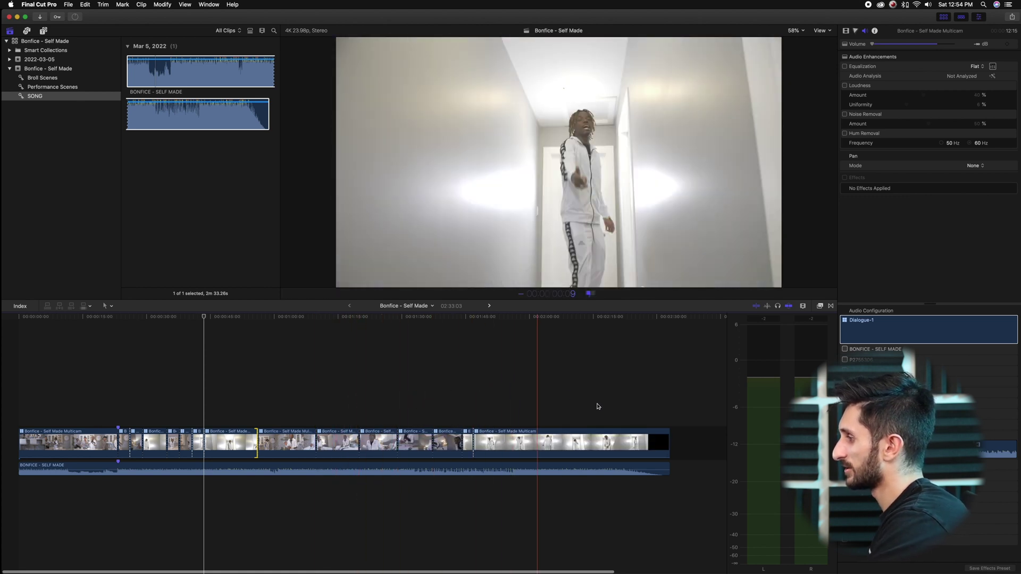
{"action": "key", "text": "super+b"}
{"action": "key", "text": "super+b"}
{"action": "key", "text": "super+b"}
{"action": "key", "text": "super+b"}
{"action": "key", "text": "super+b"}
{"action": "key", "text": "super+b"}
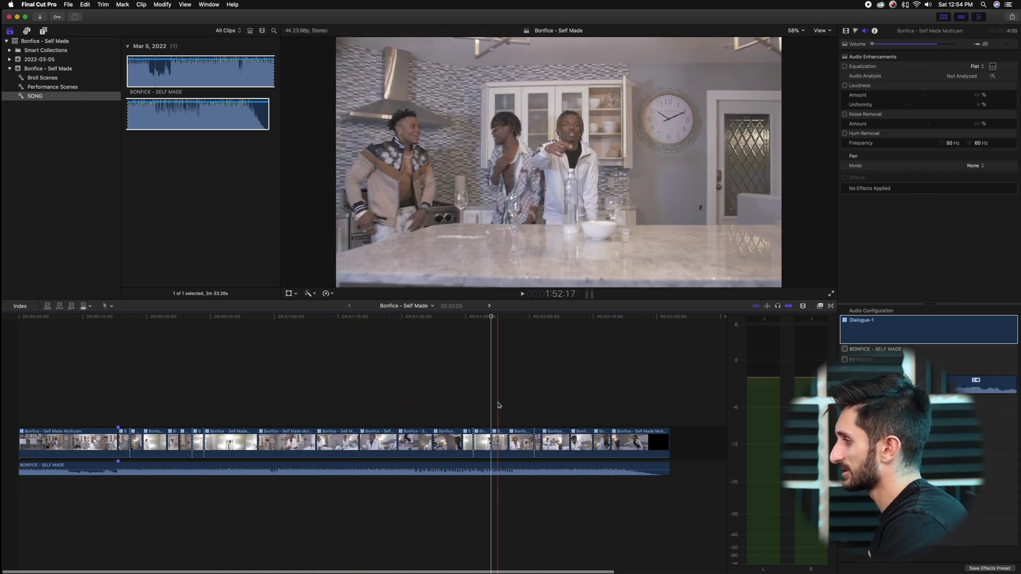
Split the longer multicam sections between 43:15 and about 2:00 into shorter ones with varied angles.
{"action": "key", "text": "super+b"}
{"action": "key", "text": "super+b"}
{"action": "key", "text": "super+b"}
{"action": "key", "text": "super+b"}
{"action": "key", "text": "super+b"}
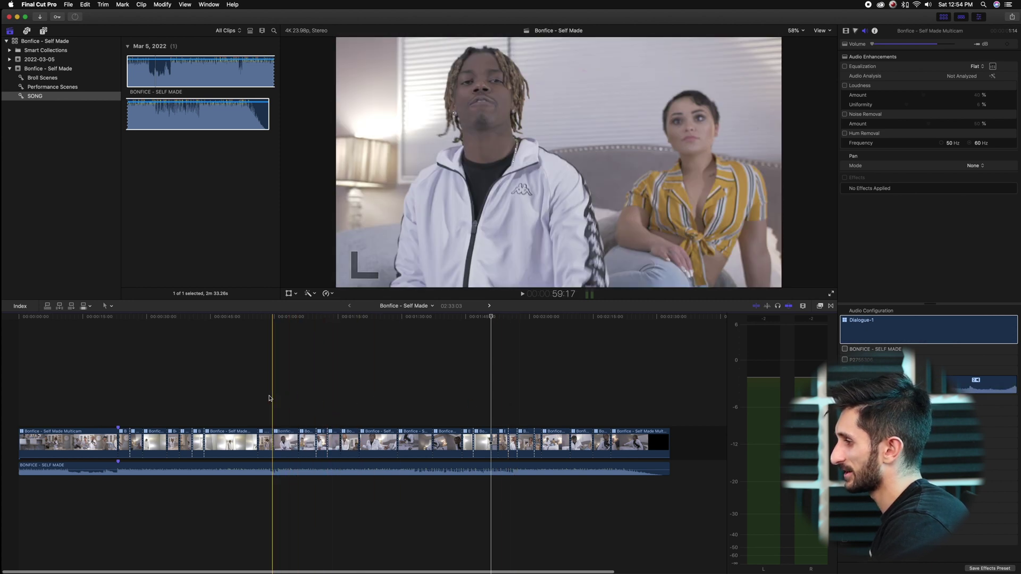
{"action": "key", "text": "super+b"}
{"action": "key", "text": "super+b"}
{"action": "key", "text": "super+b"}
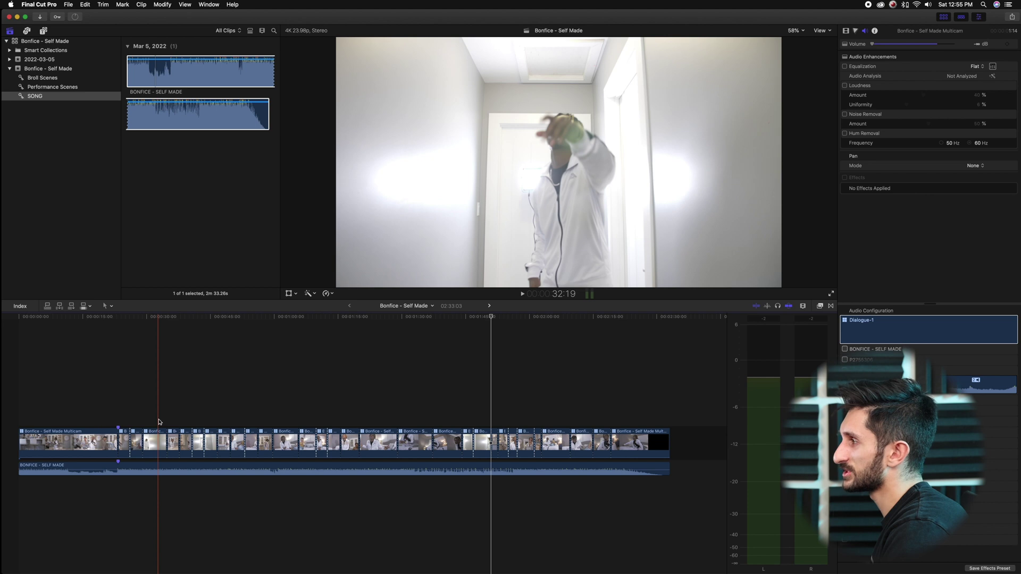
Add a marker at 36:08 on the kitchen section that starts at 34:22.
{"action": "key", "text": "super+equal"}
{"action": "key", "text": "super+equal"}
{"action": "key", "text": "super+equal"}
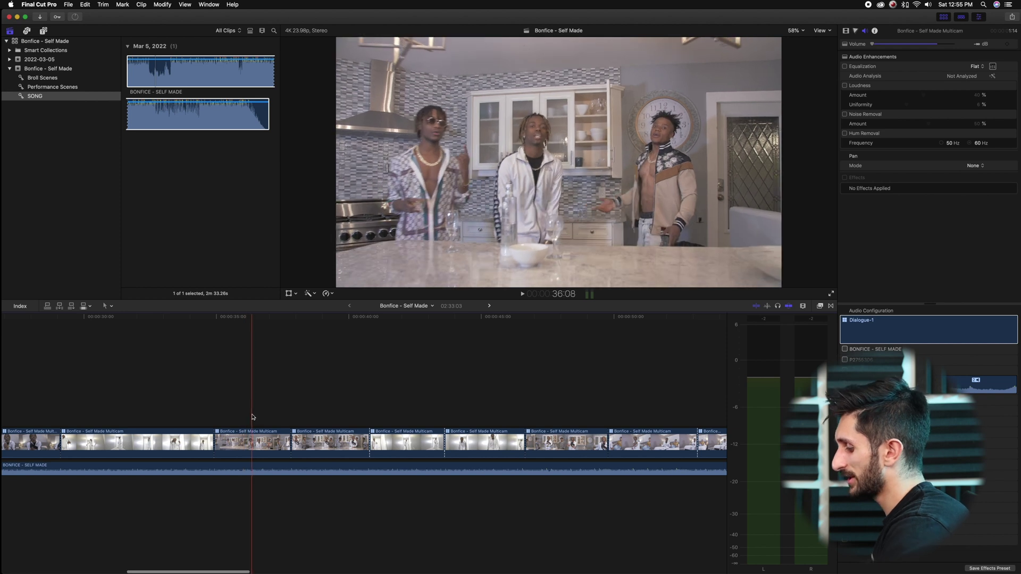
{"action": "left_click", "coordinate": [252, 435]}
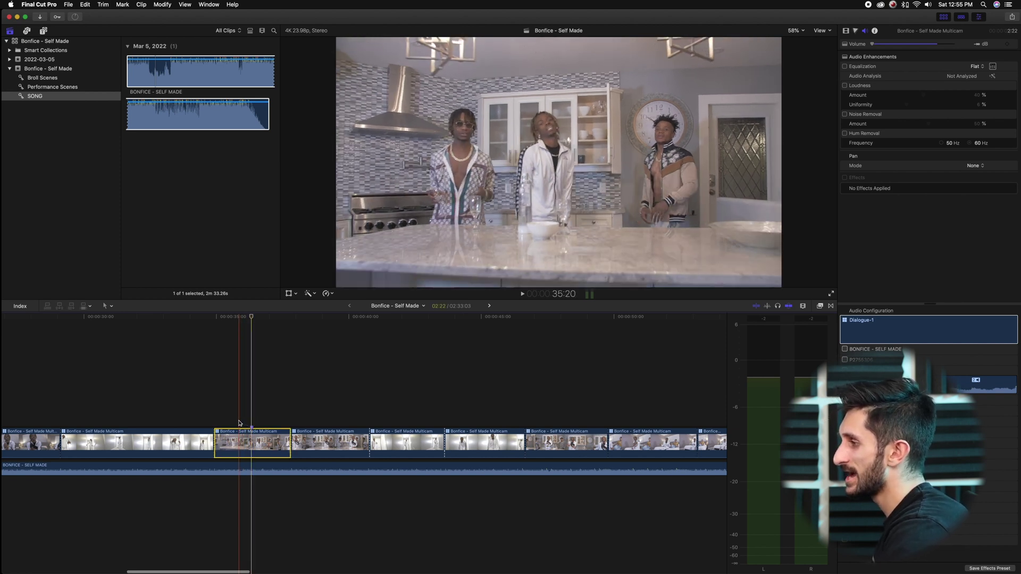
{"action": "left_click", "coordinate": [253, 426]}
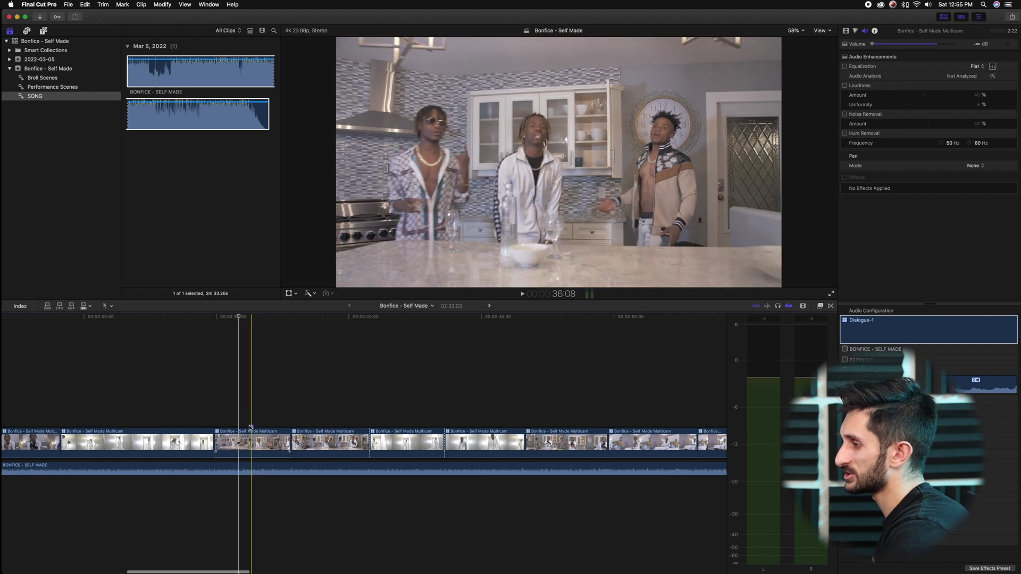
Delete the markers at 23:08 from both the multicam clip and the song clip.
{"action": "key", "text": "super+minus"}
{"action": "key", "text": "super+minus"}
{"action": "key", "text": "super+minus"}
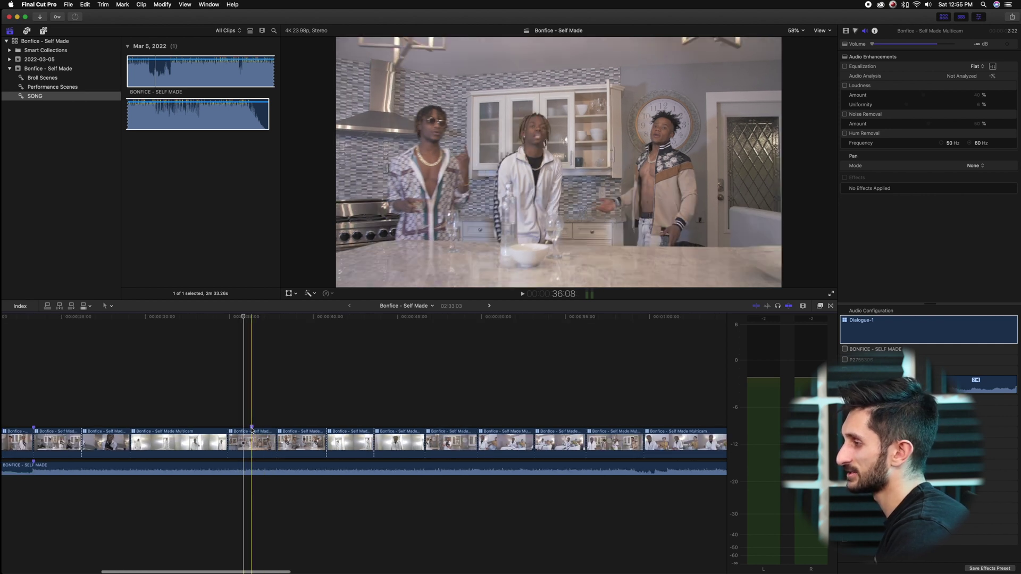
{"action": "left_click", "coordinate": [252, 425]}
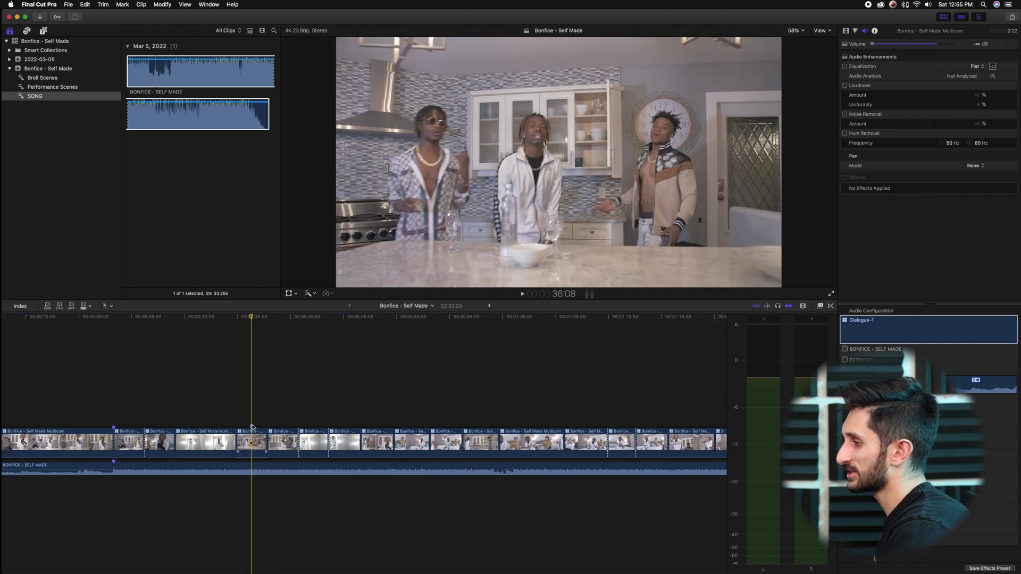
{"action": "double_click", "coordinate": [113, 428]}
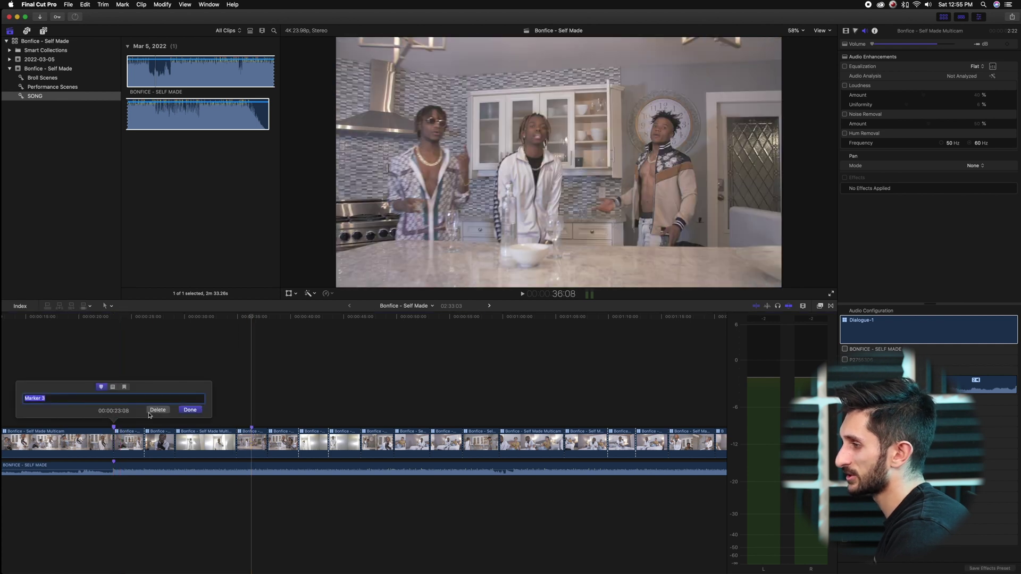
{"action": "left_click", "coordinate": [163, 411]}
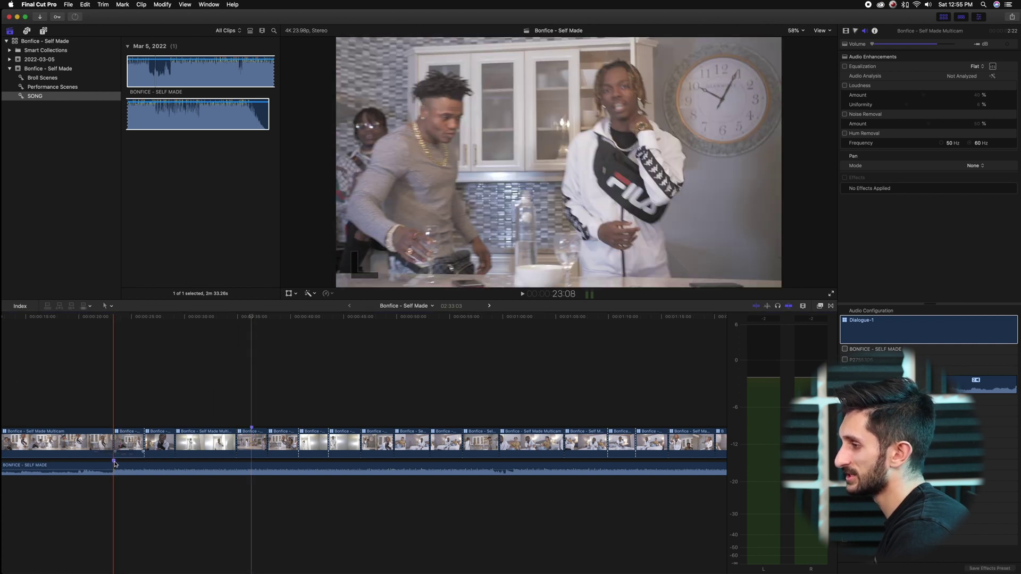
{"action": "double_click", "coordinate": [115, 461]}
{"action": "left_click", "coordinate": [158, 446]}
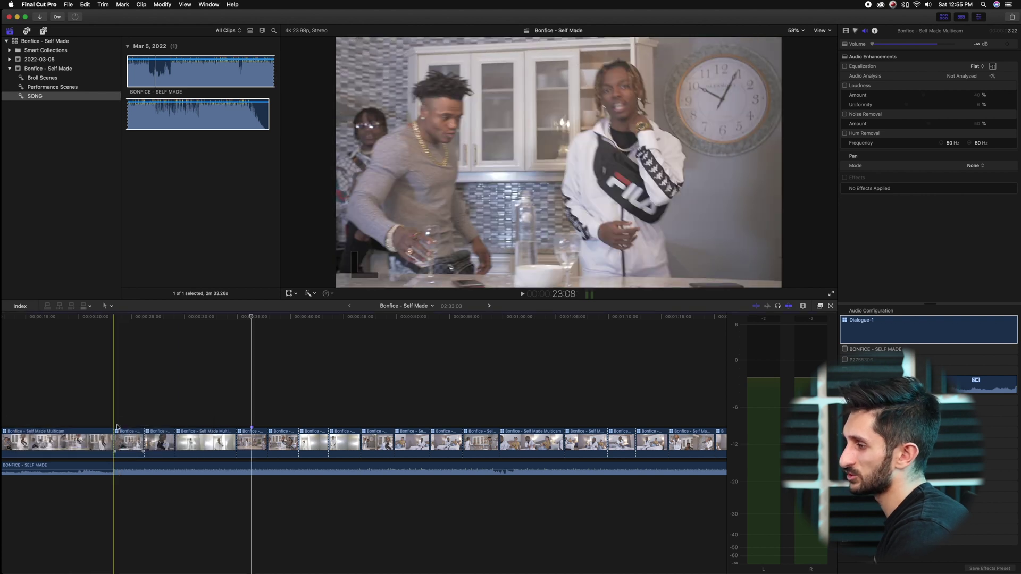
Highlight the song clip and all the multicam sections across the full timeline, and clear the selection.
{"action": "left_click", "coordinate": [112, 470]}
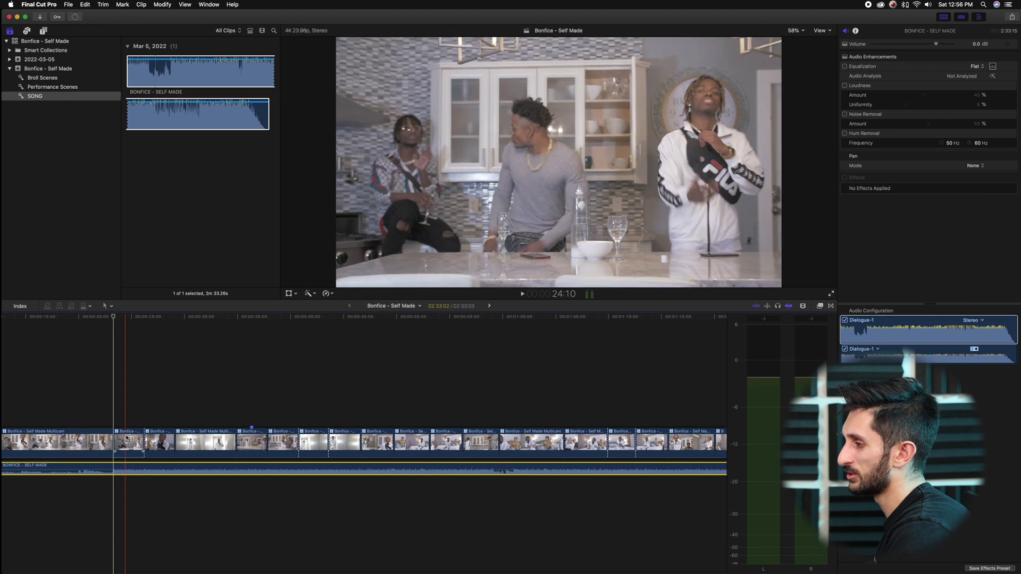
{"action": "left_click", "coordinate": [281, 400]}
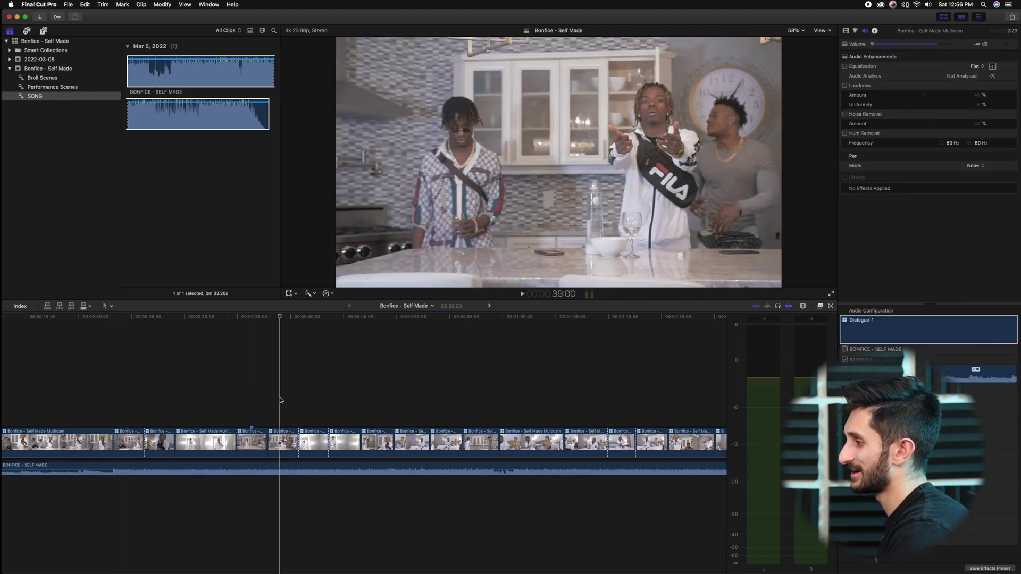
{"action": "key", "text": "super+minus"}
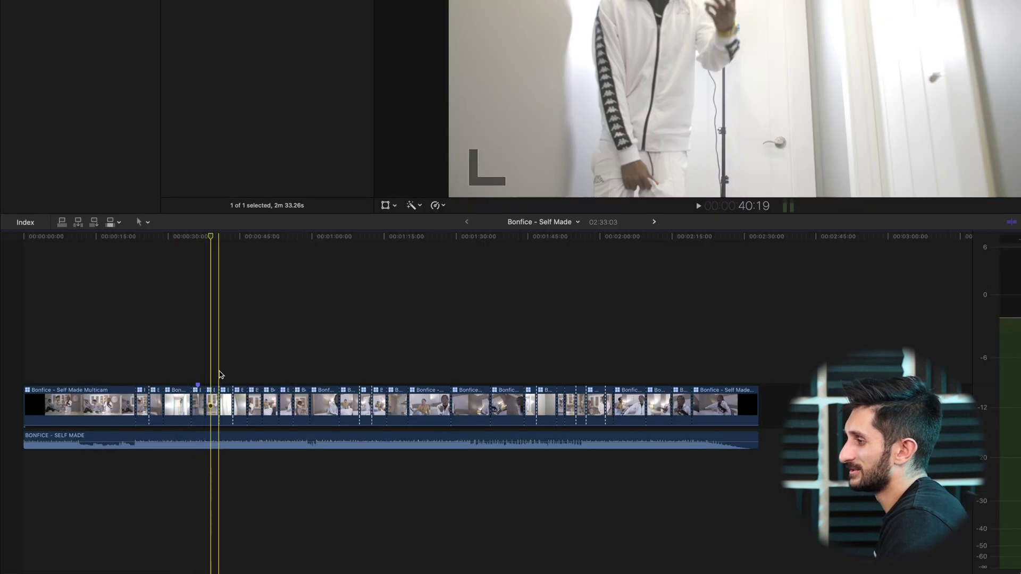
{"action": "left_click_drag", "start_coordinate": [835, 372], "coordinate": [22, 417]}
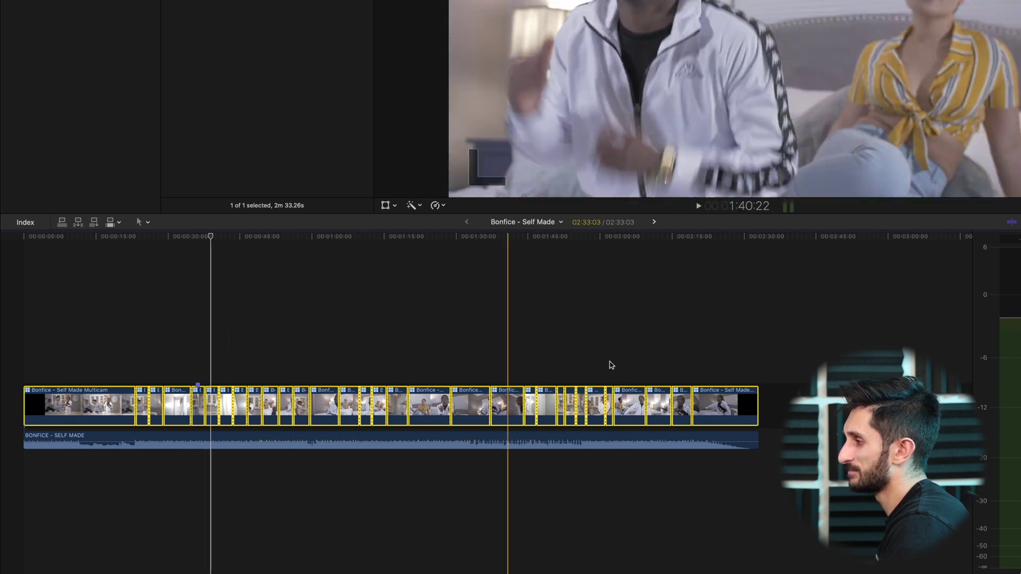
{"action": "left_click", "coordinate": [99, 446]}
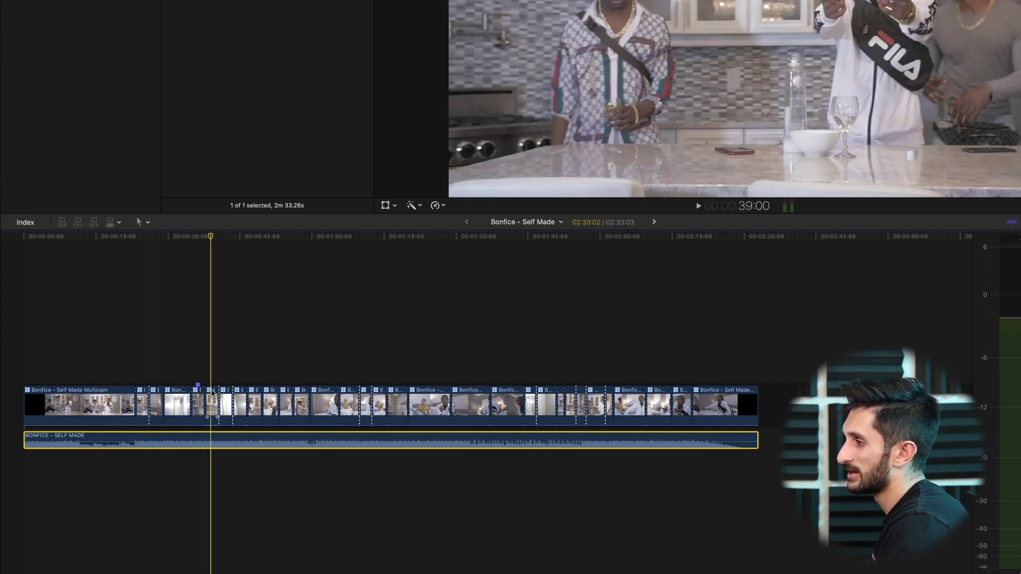
{"action": "left_click", "coordinate": [191, 380]}
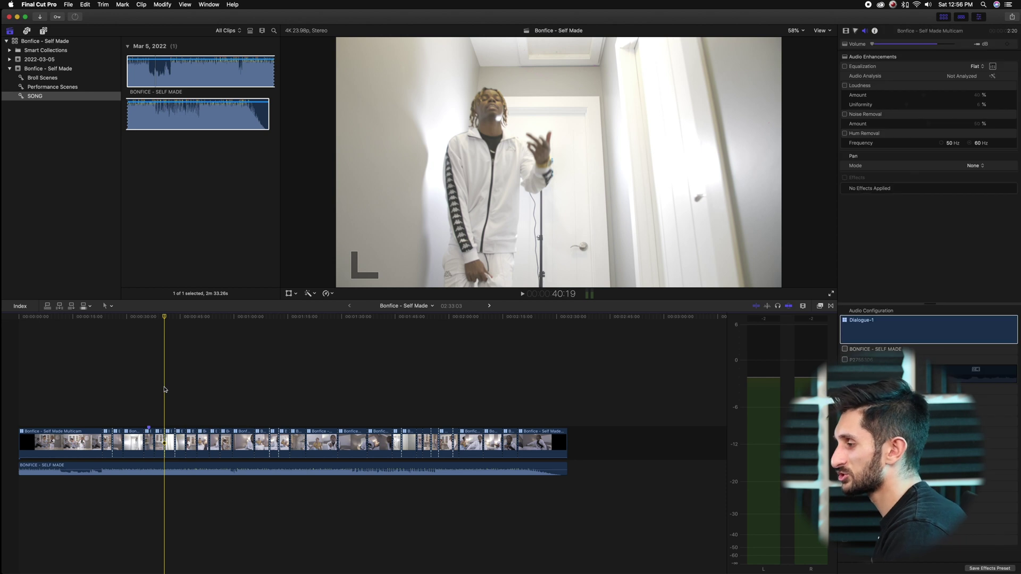